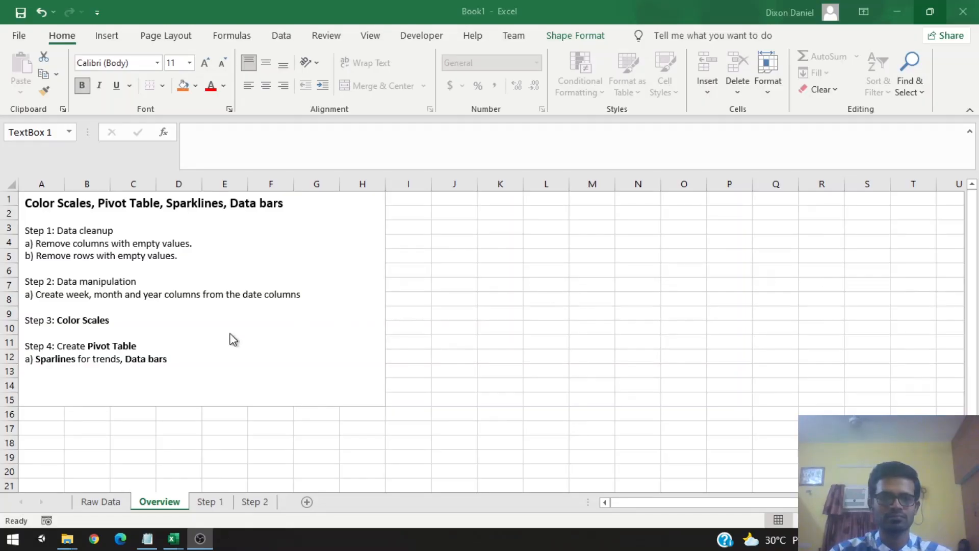
Step: Review the Step 1 data cleanup instructions in the overview text box, then open the raw data sheet
{"action": "left_click", "coordinate": [177, 343]}
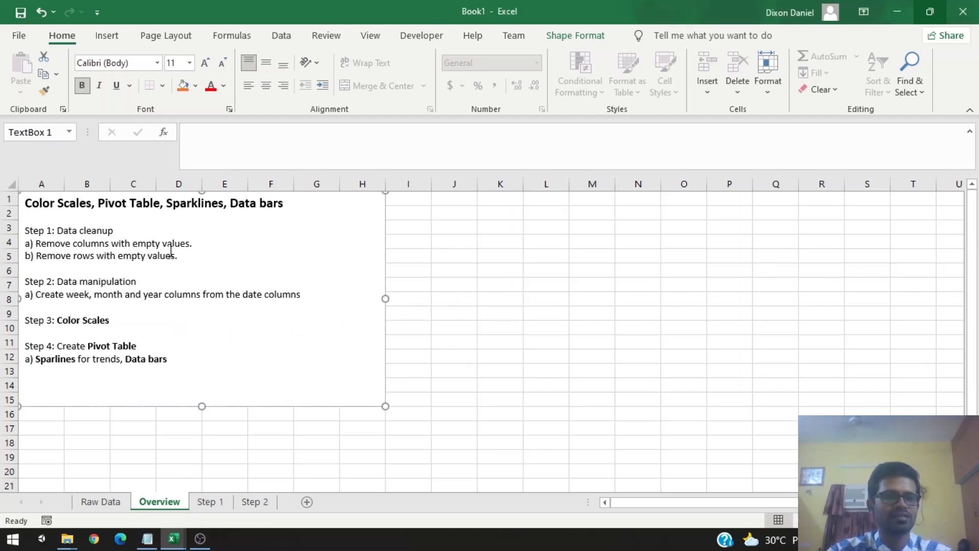
{"action": "left_click_drag", "start_coordinate": [189, 256], "coordinate": [24, 227]}
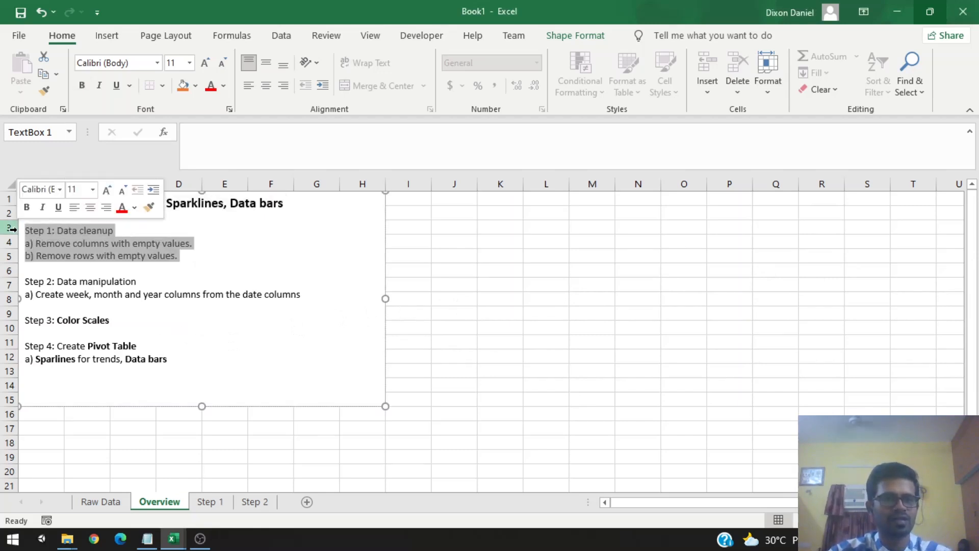
{"action": "left_click", "coordinate": [101, 501]}
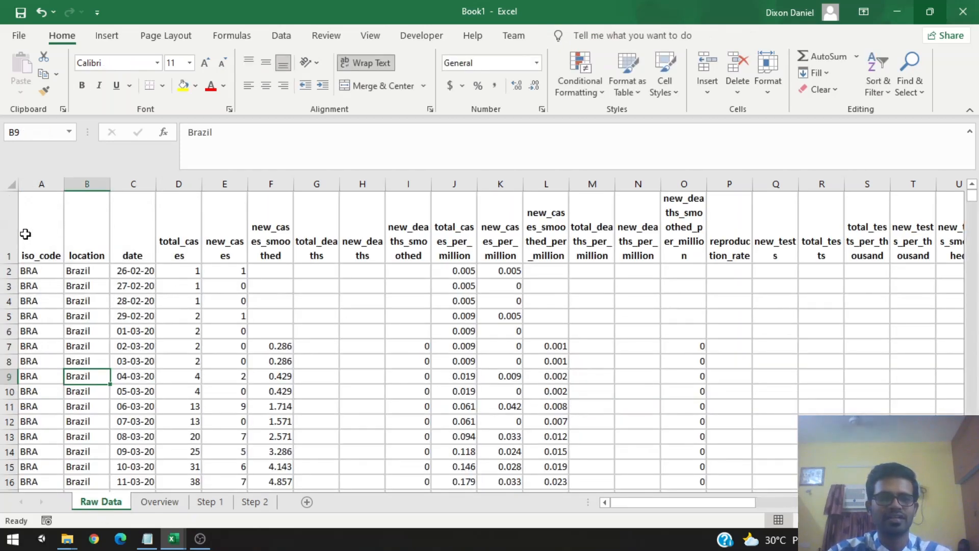
Step: Examine the raw data columns and rows to find columns with empty values
{"action": "left_click_drag", "start_coordinate": [26, 234], "coordinate": [913, 437]}
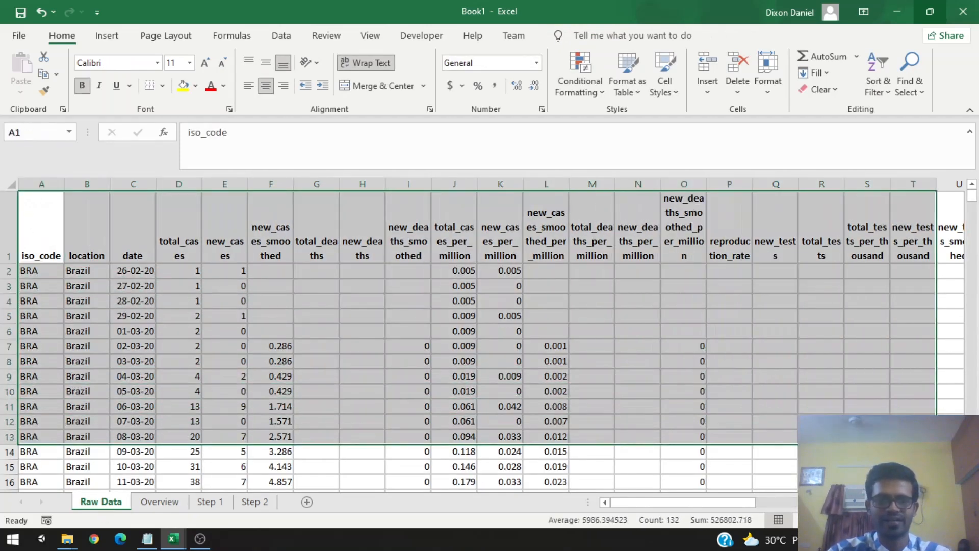
{"action": "left_click", "coordinate": [249, 334]}
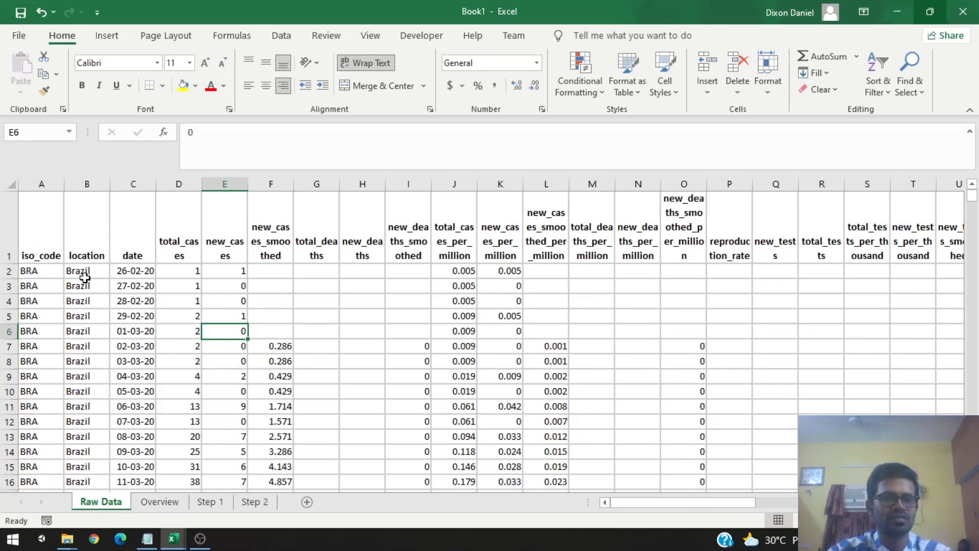
{"action": "left_click_drag", "start_coordinate": [81, 273], "coordinate": [87, 350]}
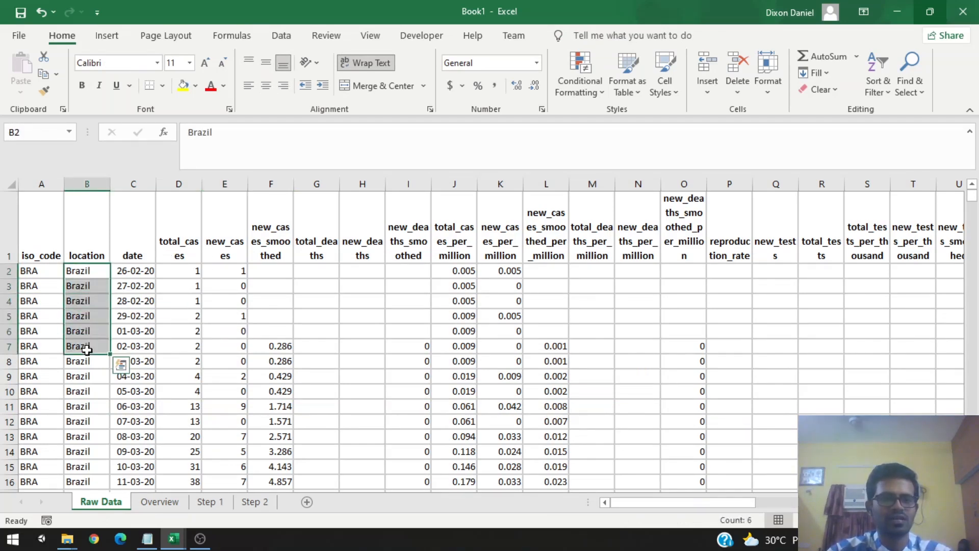
{"action": "left_click", "coordinate": [139, 270]}
{"action": "left_click", "coordinate": [136, 331]}
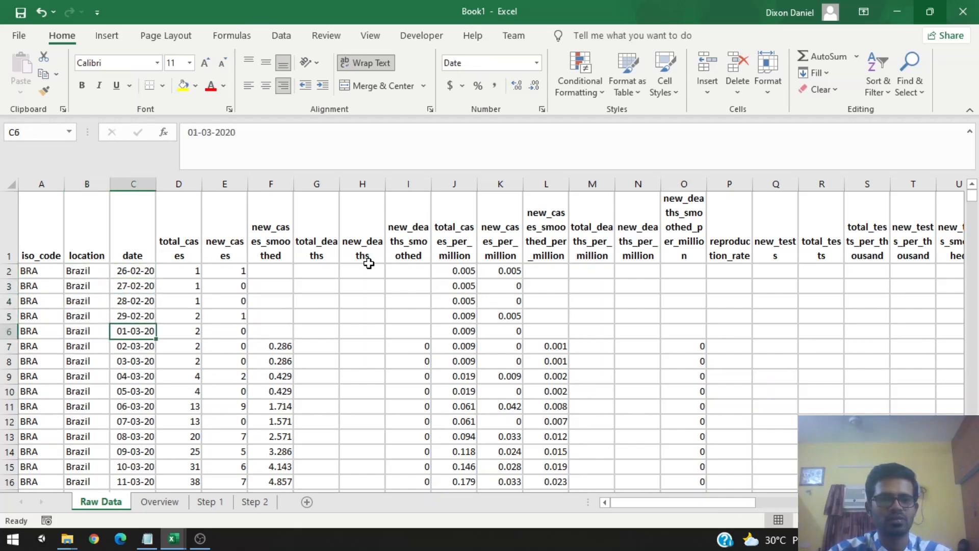
{"action": "scroll", "coordinate": [365, 271], "scroll_direction": "down", "scroll_amount": 4}
{"action": "scroll", "coordinate": [165, 361], "scroll_direction": "up", "scroll_amount": 4}
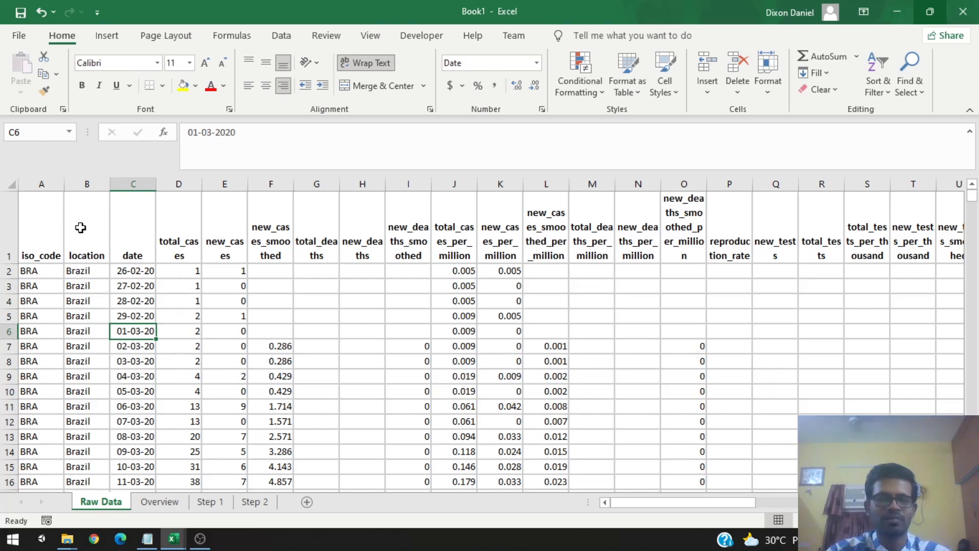
{"action": "left_click_drag", "start_coordinate": [24, 226], "coordinate": [868, 422]}
{"action": "left_click", "coordinate": [421, 351]}
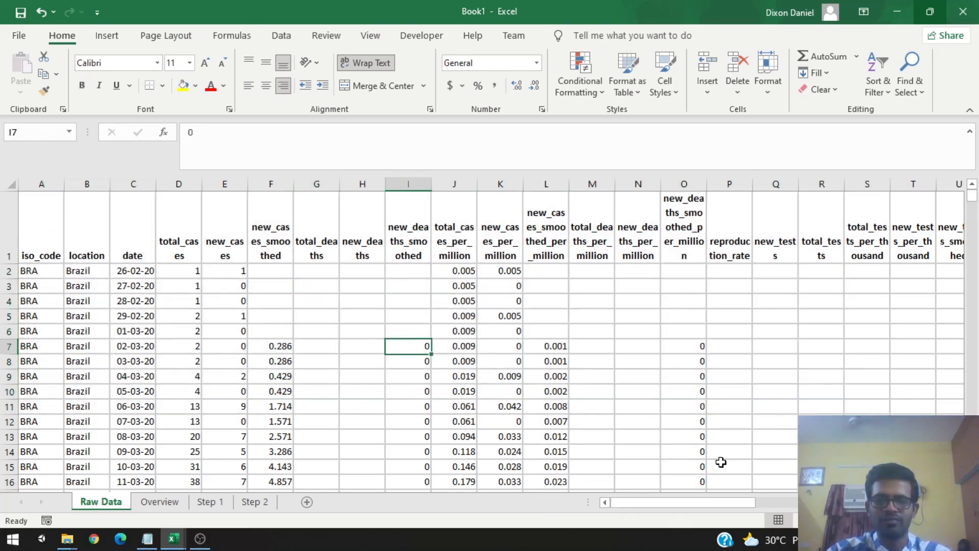
{"action": "left_click_drag", "start_coordinate": [733, 508], "coordinate": [813, 506]}
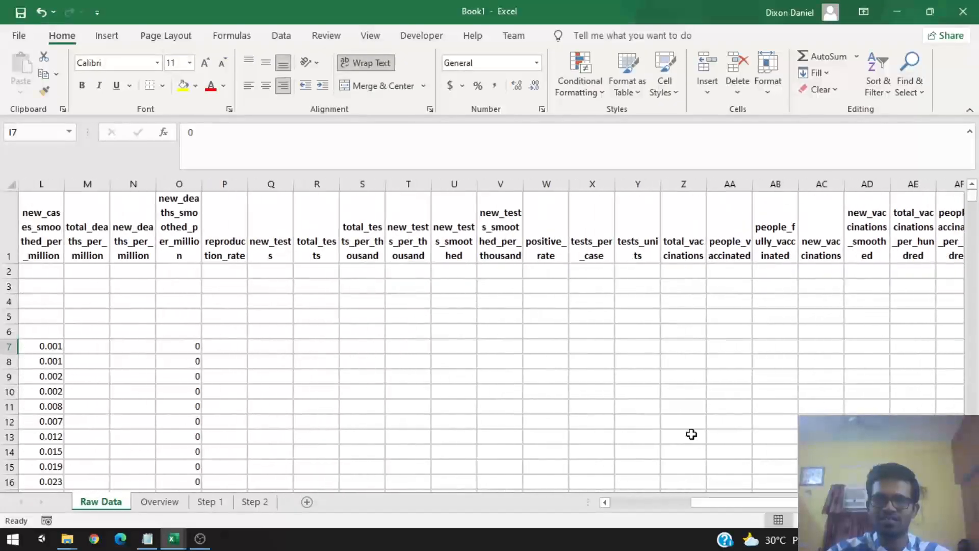
{"action": "scroll", "coordinate": [612, 406], "scroll_direction": "down", "scroll_amount": 11}
{"action": "scroll", "coordinate": [688, 444], "scroll_direction": "down", "scroll_amount": 4}
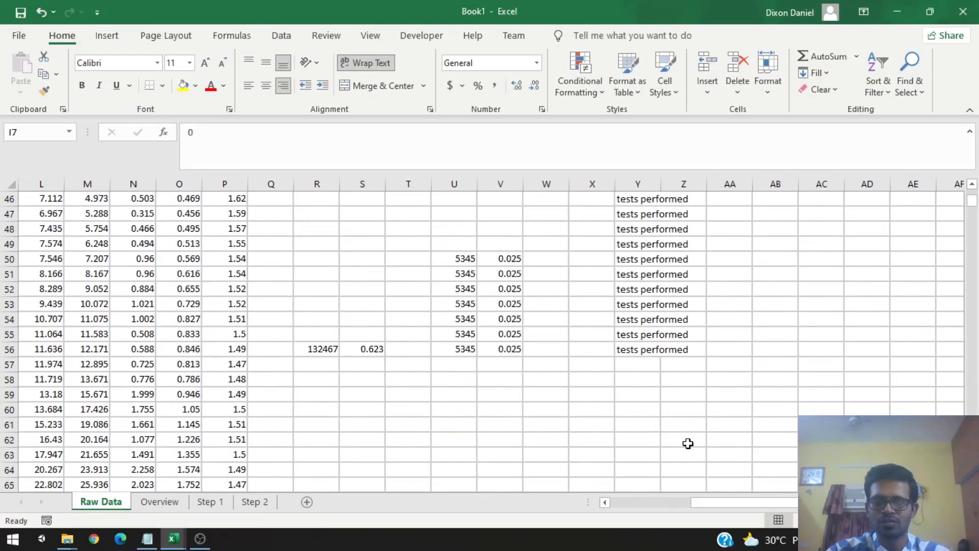
{"action": "scroll", "coordinate": [689, 444], "scroll_direction": "up", "scroll_amount": 15}
{"action": "left_click_drag", "start_coordinate": [750, 499], "coordinate": [654, 503]}
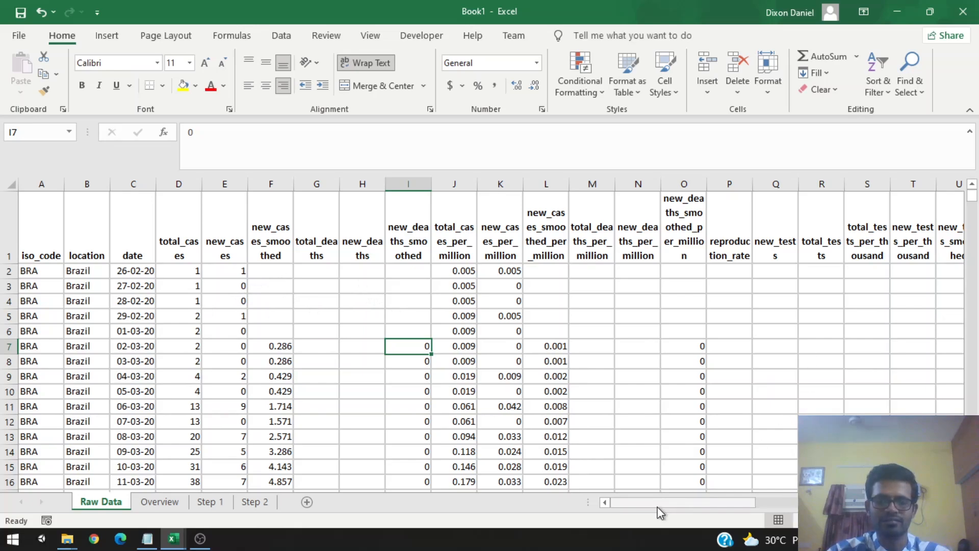
{"action": "left_click_drag", "start_coordinate": [657, 504], "coordinate": [738, 508]}
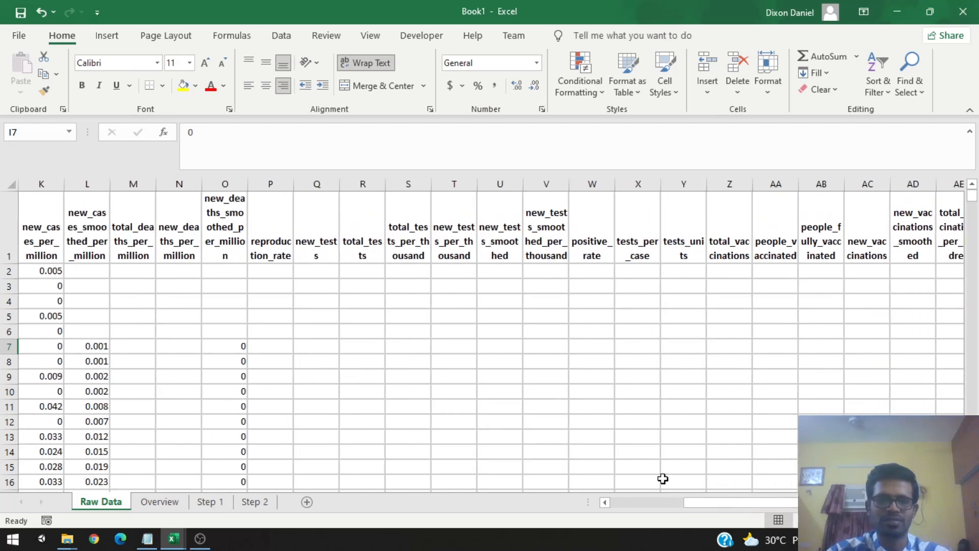
Step: Delete the empty columns from reproduction_rate through the vaccination columns
{"action": "left_click_drag", "start_coordinate": [274, 193], "coordinate": [546, 183]}
{"action": "right_click", "coordinate": [546, 183]}
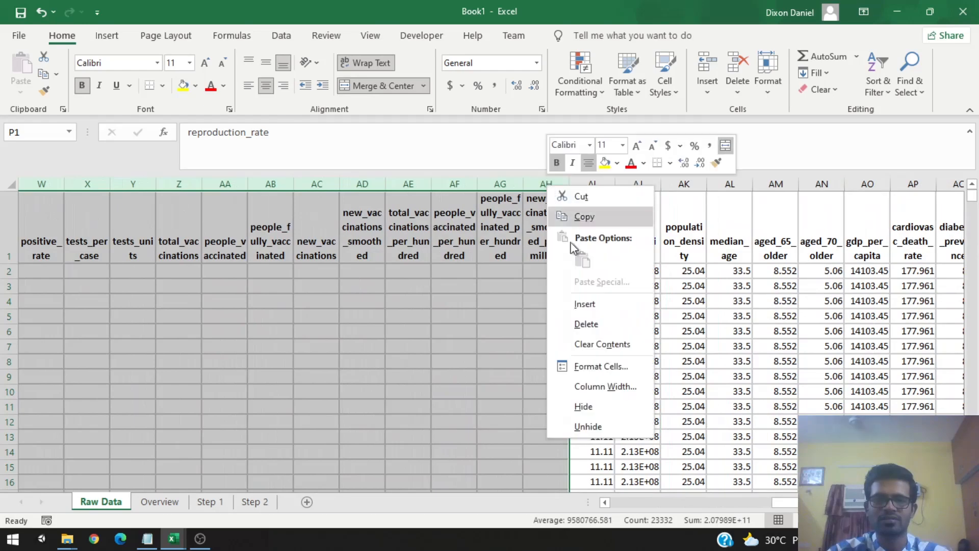
{"action": "left_click", "coordinate": [596, 324]}
{"action": "left_click", "coordinate": [567, 362]}
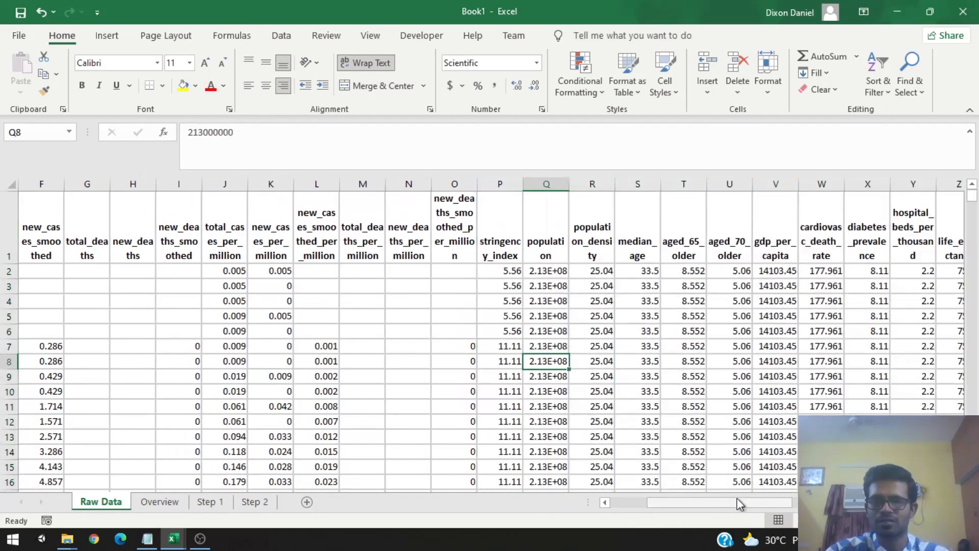
Step: Delete the excess_mortality column
{"action": "left_click_drag", "start_coordinate": [736, 500], "coordinate": [758, 504]}
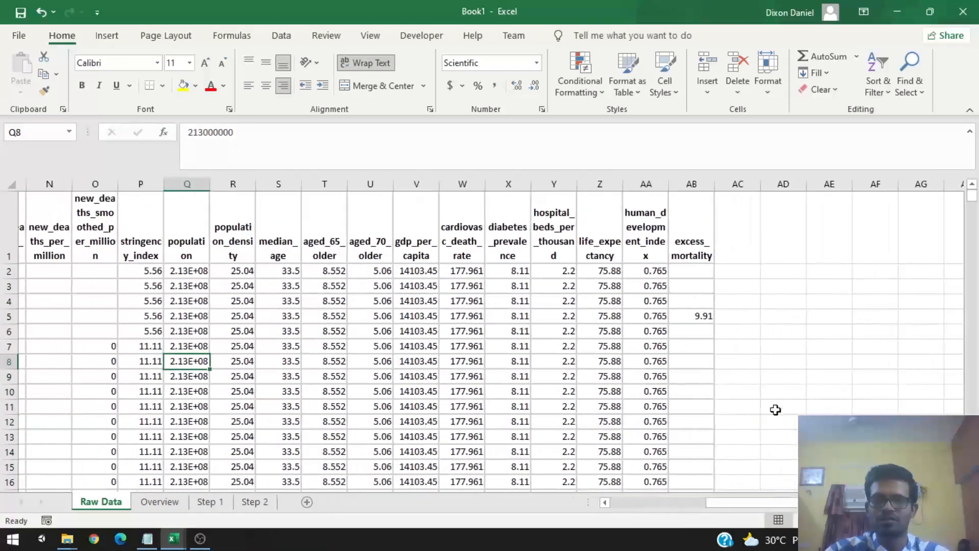
{"action": "scroll", "coordinate": [728, 365], "scroll_direction": "down", "scroll_amount": 5}
{"action": "scroll", "coordinate": [711, 312], "scroll_direction": "up", "scroll_amount": 5}
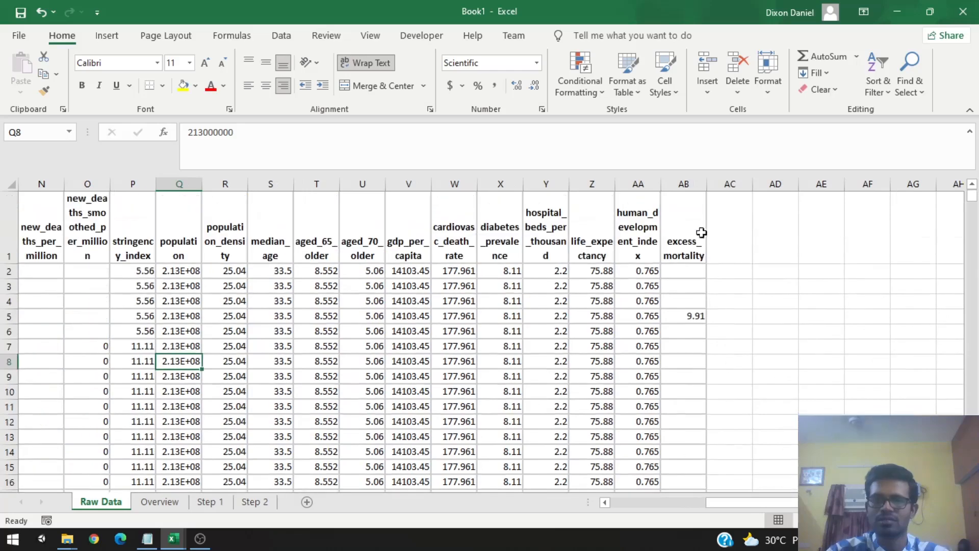
{"action": "left_click", "coordinate": [684, 184]}
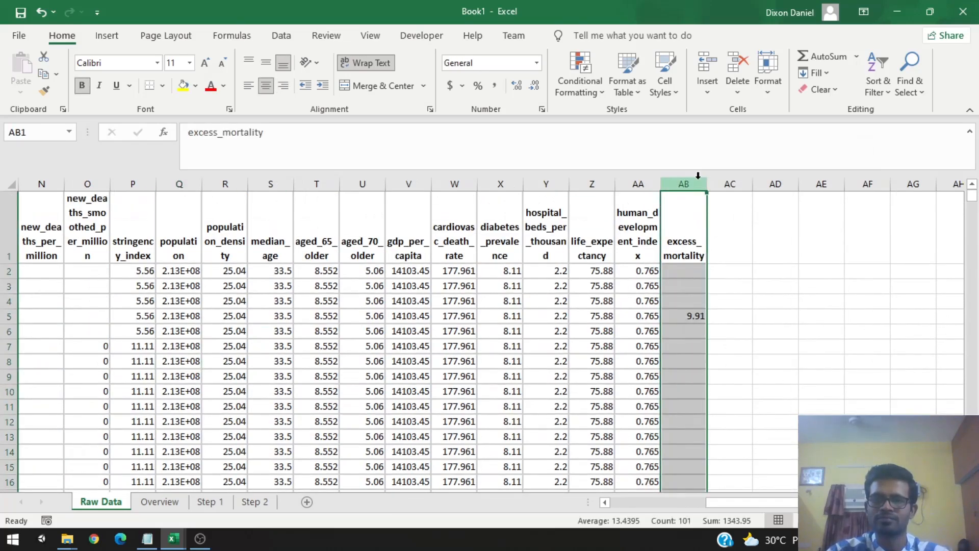
{"action": "right_click", "coordinate": [698, 175]}
{"action": "left_click", "coordinate": [745, 317]}
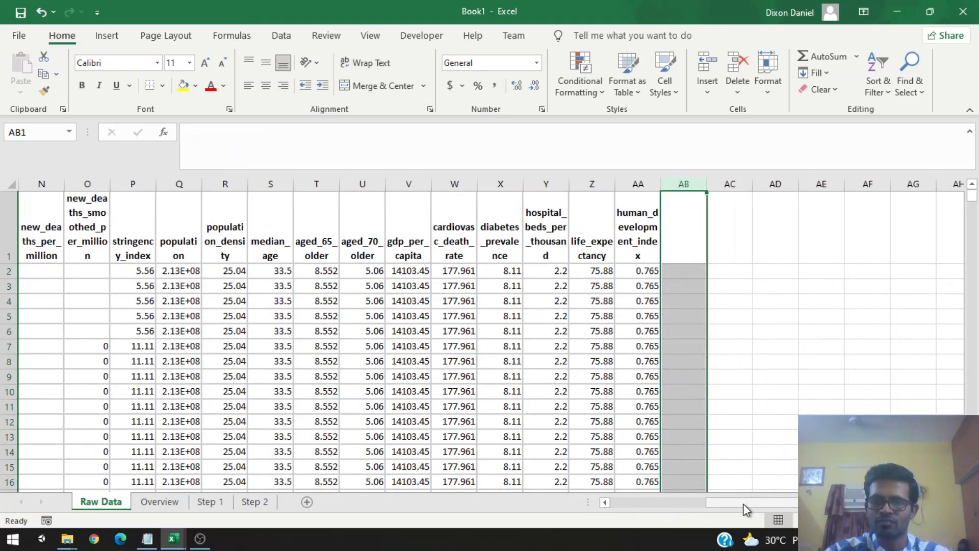
Step: Delete the new_cases_smoothed, total_deaths, new_deaths and new_deaths_smoothed columns
{"action": "left_click_drag", "start_coordinate": [743, 504], "coordinate": [641, 510]}
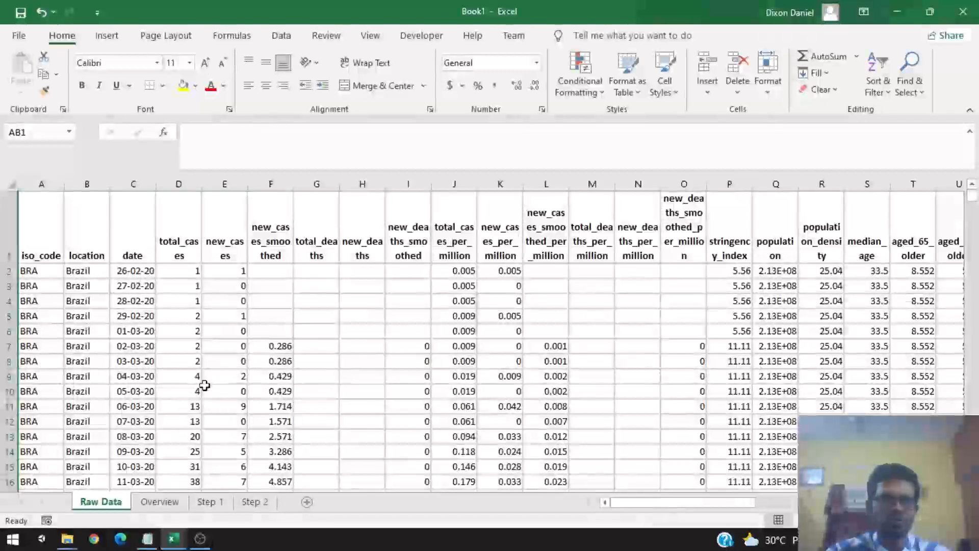
{"action": "left_click", "coordinate": [246, 209]}
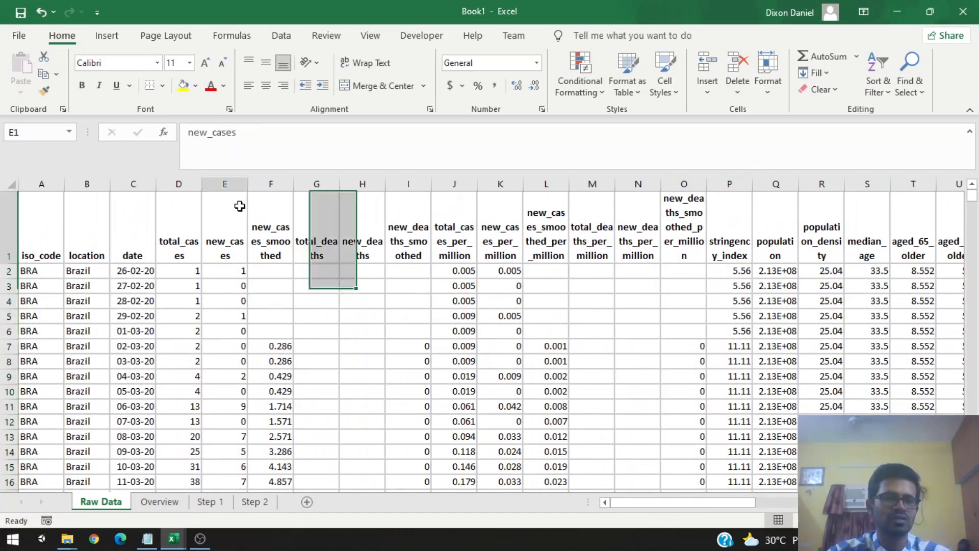
{"action": "left_click", "coordinate": [230, 181]}
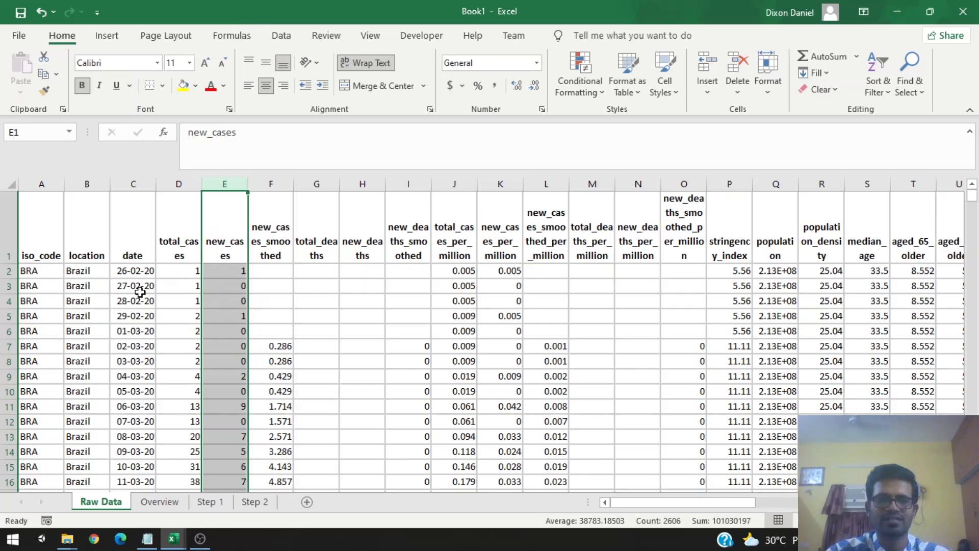
{"action": "left_click", "coordinate": [405, 301]}
{"action": "scroll", "coordinate": [405, 300], "scroll_direction": "down", "scroll_amount": 1}
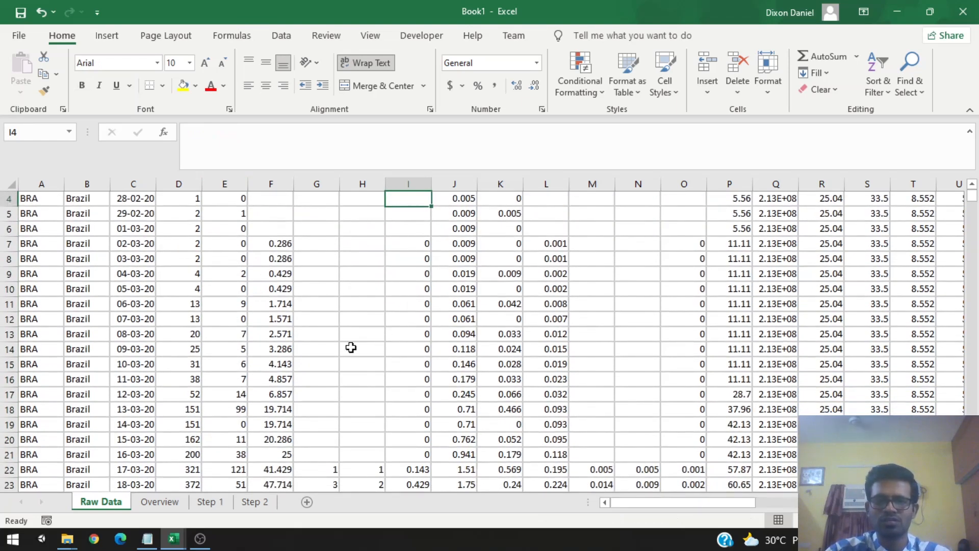
{"action": "scroll", "coordinate": [550, 322], "scroll_direction": "down", "scroll_amount": 3}
{"action": "scroll", "coordinate": [459, 332], "scroll_direction": "up", "scroll_amount": 4}
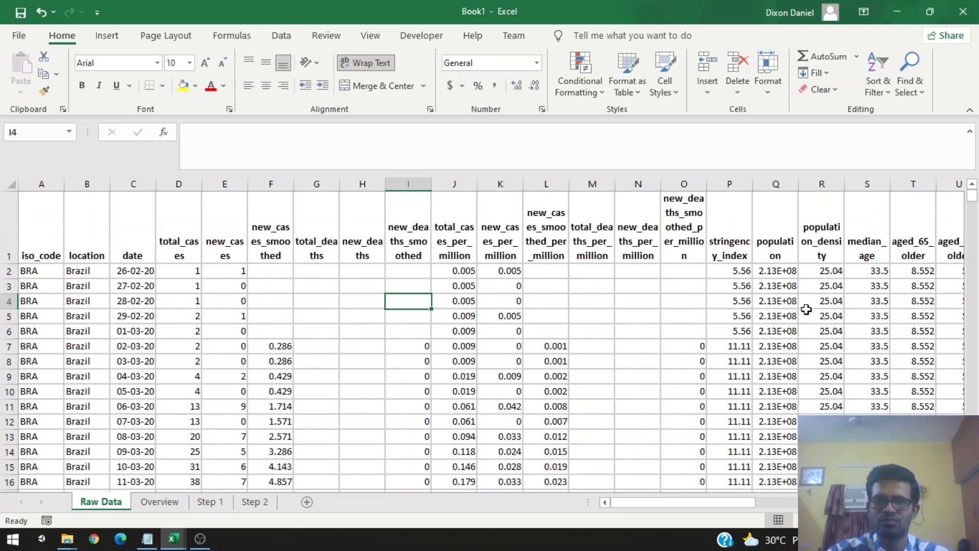
{"action": "left_click_drag", "start_coordinate": [271, 184], "coordinate": [410, 184]}
{"action": "right_click", "coordinate": [412, 187]}
{"action": "left_click", "coordinate": [473, 326]}
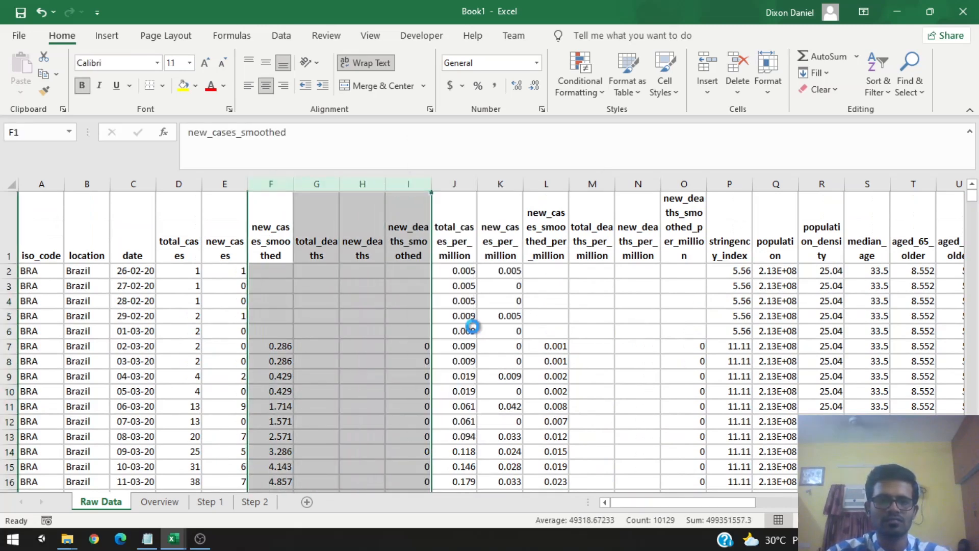
Step: Delete the new_cases_smoothed_per_million, total_deaths_per_million, new_deaths_per_million and new_deaths_smoothed_per_million columns
{"action": "left_click_drag", "start_coordinate": [369, 185], "coordinate": [505, 180]}
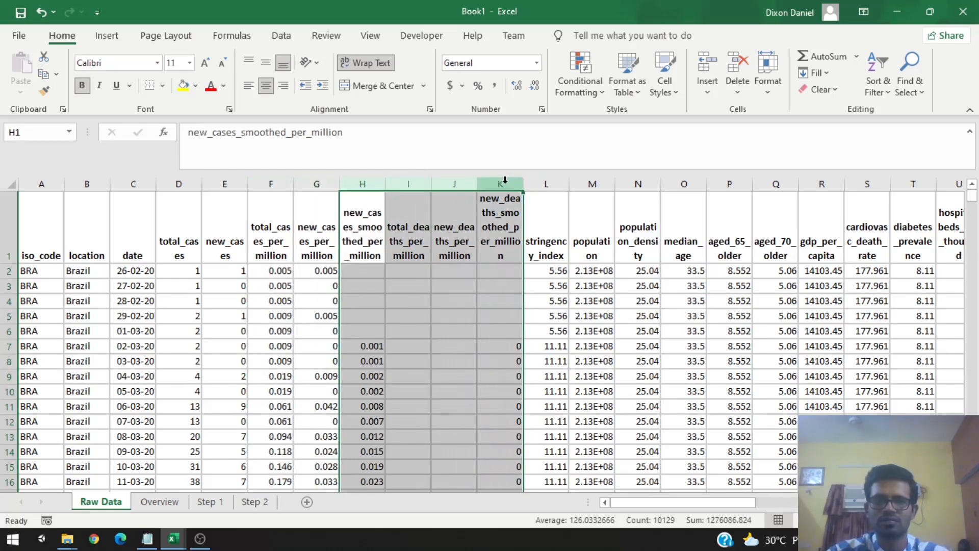
{"action": "right_click", "coordinate": [504, 187]}
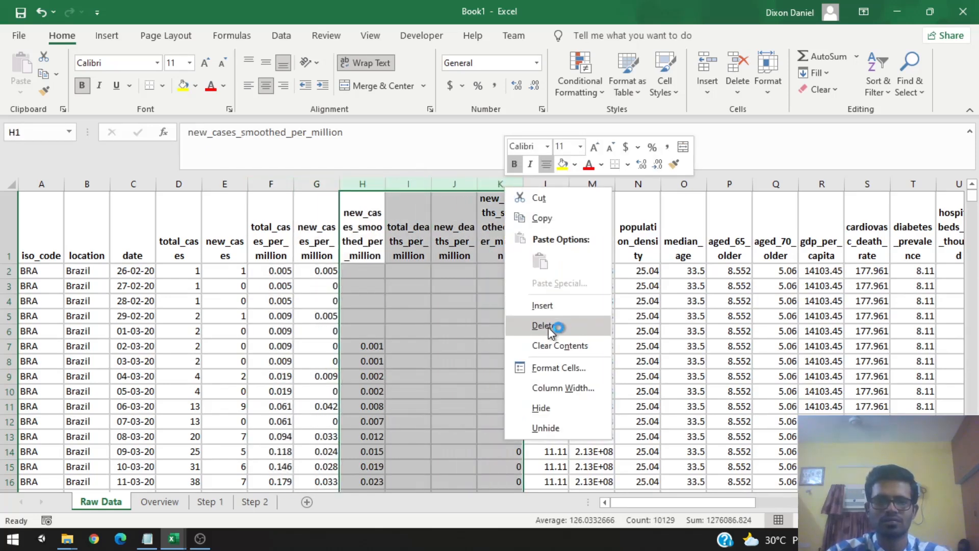
{"action": "left_click", "coordinate": [549, 327]}
{"action": "left_click", "coordinate": [547, 328]}
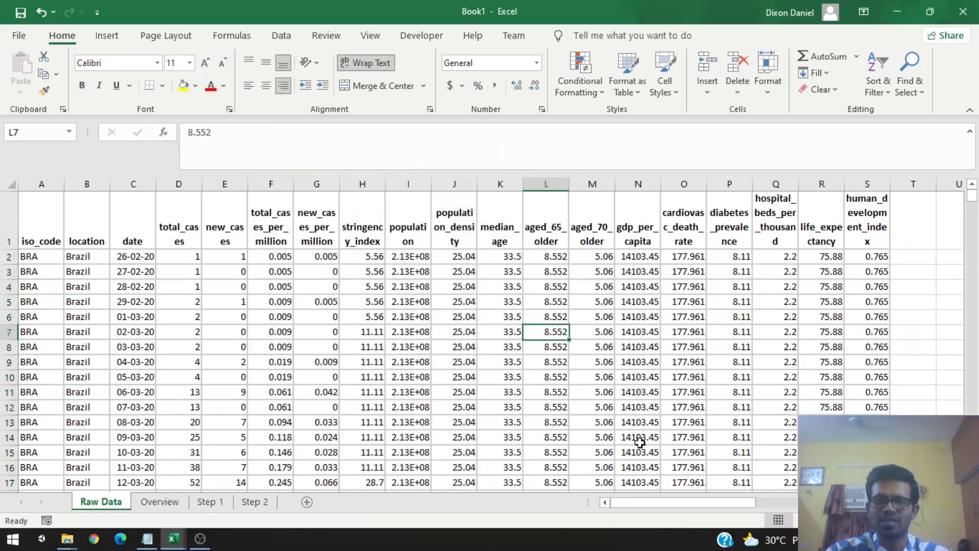
Step: Review the remaining cleanup instructions in the overview text box, then return to the raw data sheet
{"action": "left_click", "coordinate": [160, 502]}
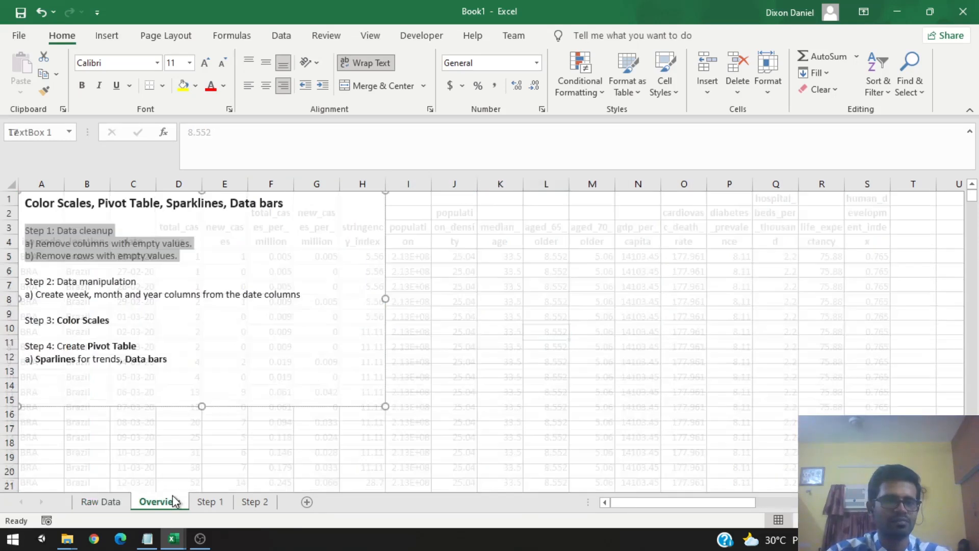
{"action": "left_click", "coordinate": [97, 253]}
{"action": "left_click_drag", "start_coordinate": [37, 243], "coordinate": [145, 244]}
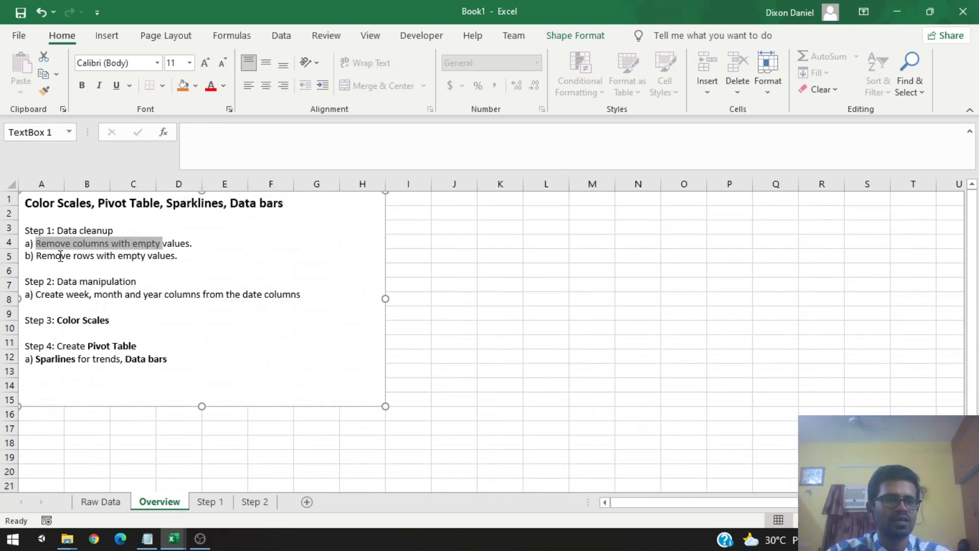
{"action": "left_click_drag", "start_coordinate": [37, 255], "coordinate": [147, 256]}
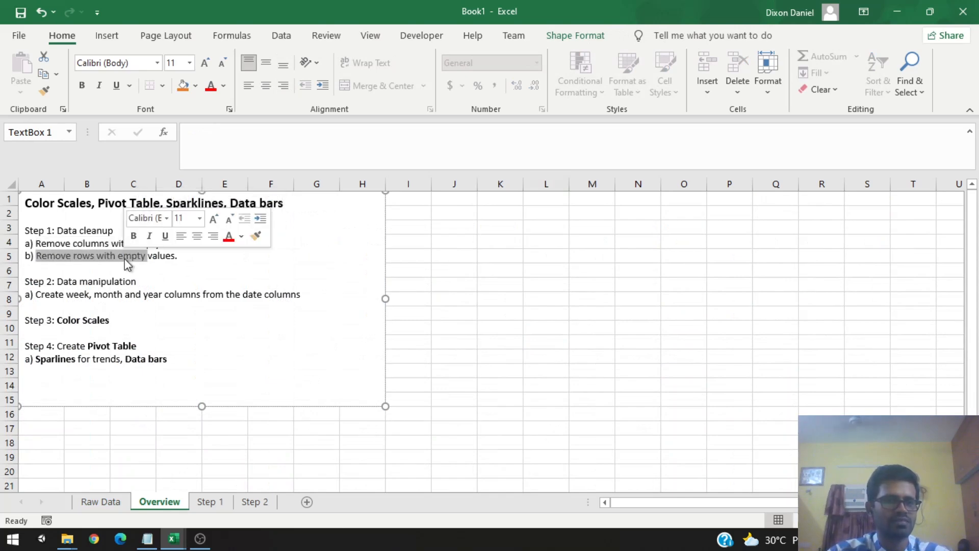
{"action": "left_click", "coordinate": [97, 502]}
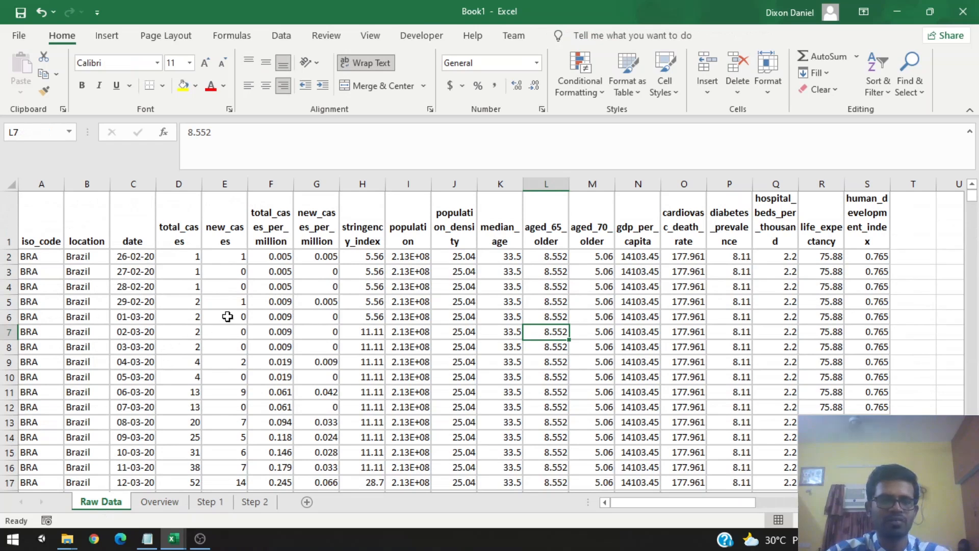
Step: Inspect the new_cases column values down the sheet
{"action": "left_click", "coordinate": [227, 234]}
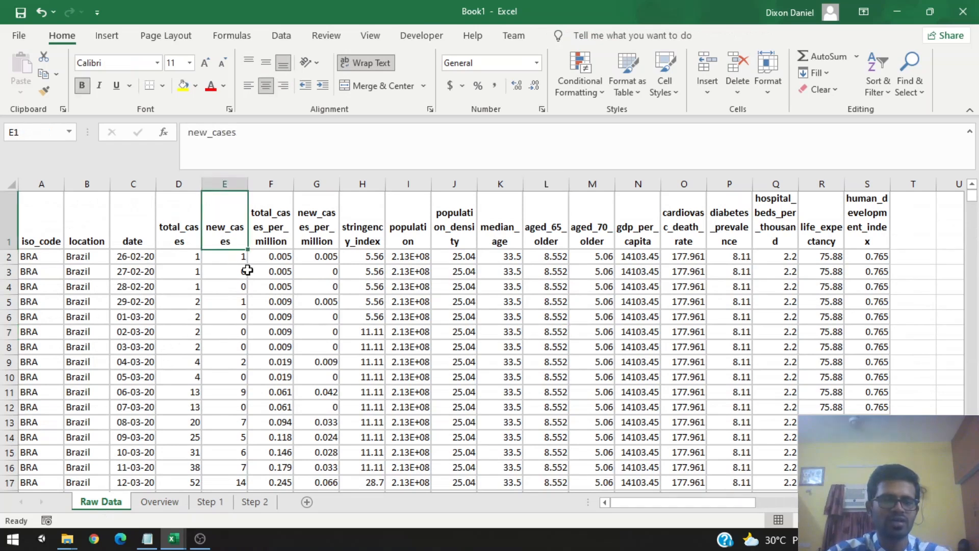
{"action": "left_click", "coordinate": [228, 300]}
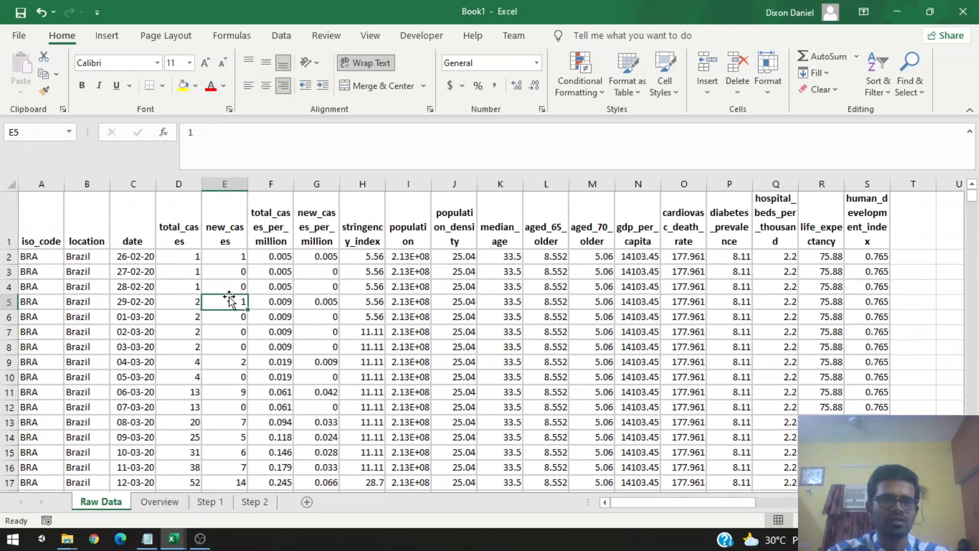
{"action": "scroll", "coordinate": [229, 285], "scroll_direction": "down", "scroll_amount": 2}
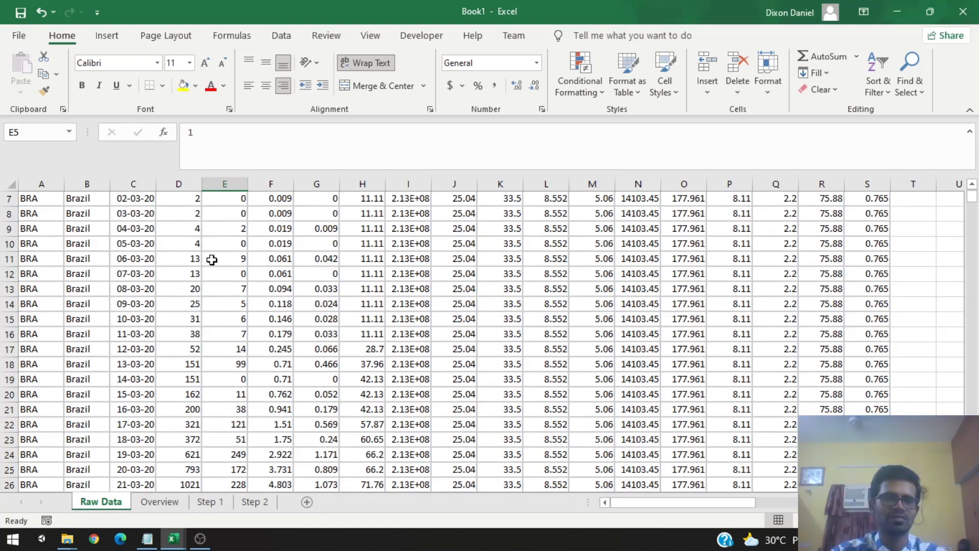
Step: Select the blank cells in the new_cases column with Go To Special and delete their entire rows
{"action": "scroll", "coordinate": [212, 261], "scroll_direction": "up", "scroll_amount": 2}
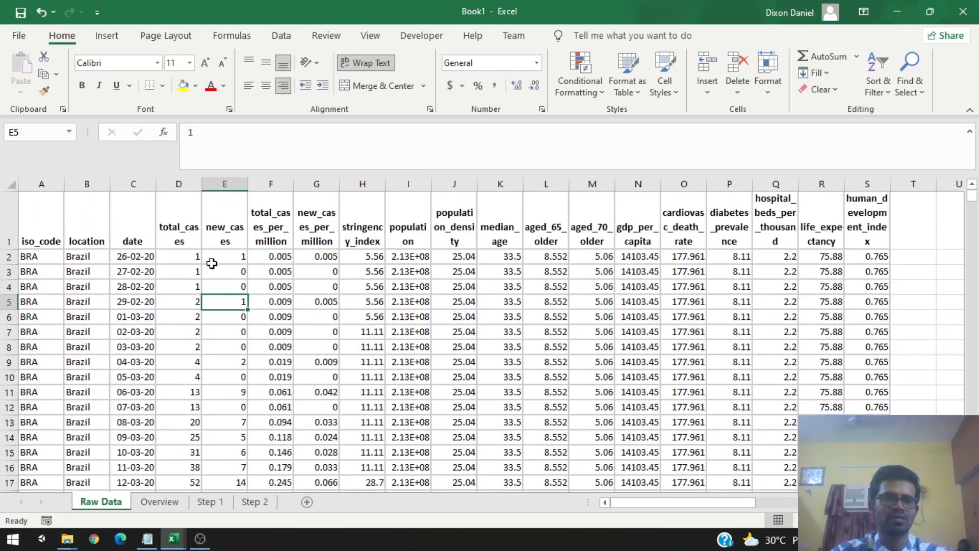
{"action": "left_click", "coordinate": [229, 230]}
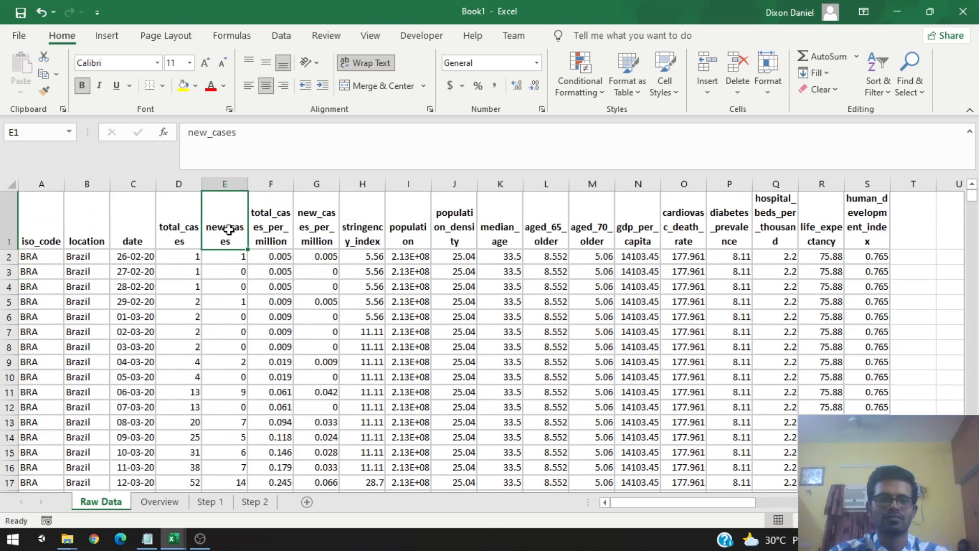
{"action": "left_click", "coordinate": [229, 183]}
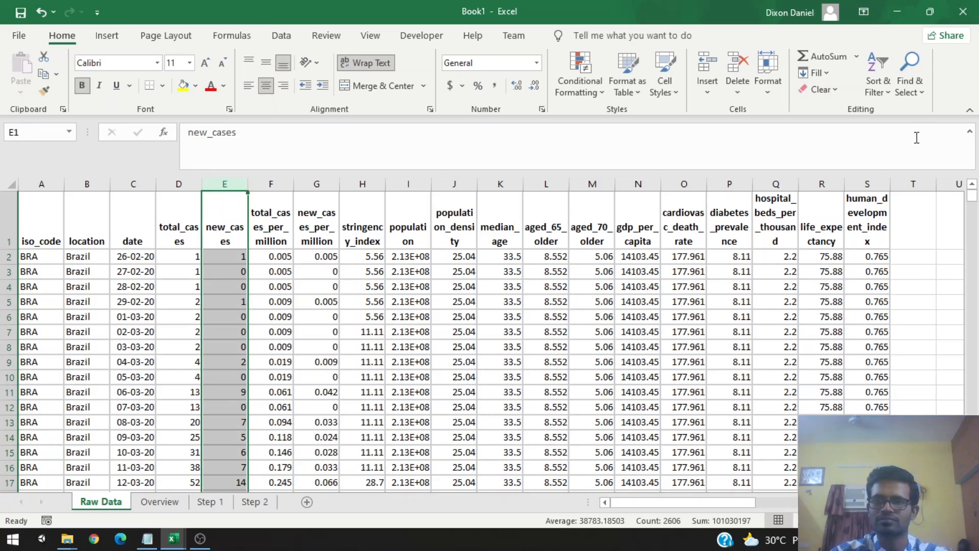
{"action": "left_click", "coordinate": [914, 87]}
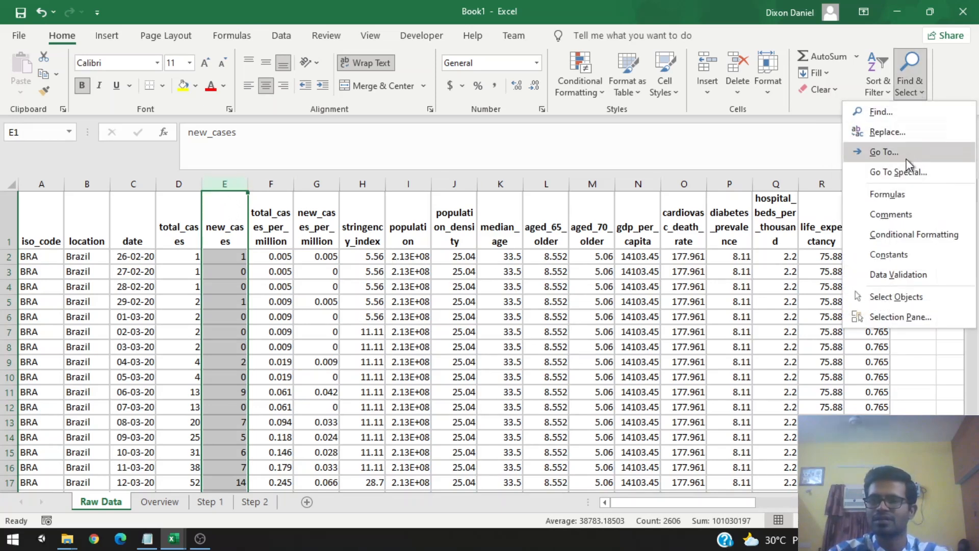
{"action": "left_click", "coordinate": [903, 172]}
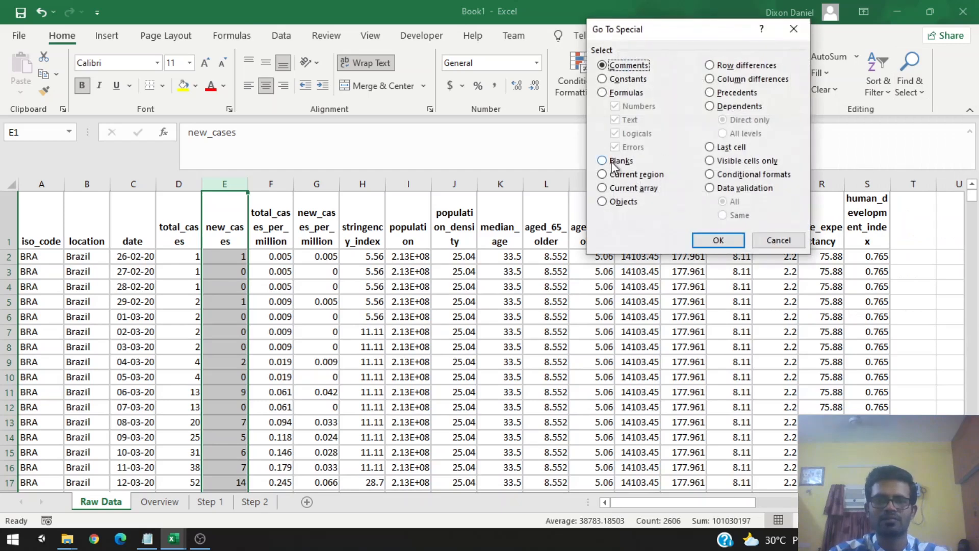
{"action": "left_click", "coordinate": [611, 161]}
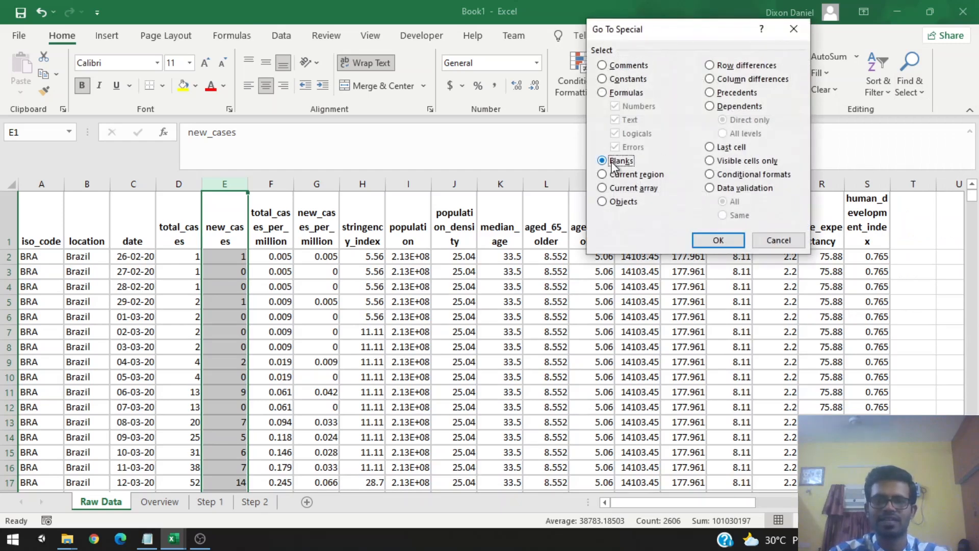
{"action": "left_click", "coordinate": [718, 241]}
{"action": "scroll", "coordinate": [265, 354], "scroll_direction": "down", "scroll_amount": 2}
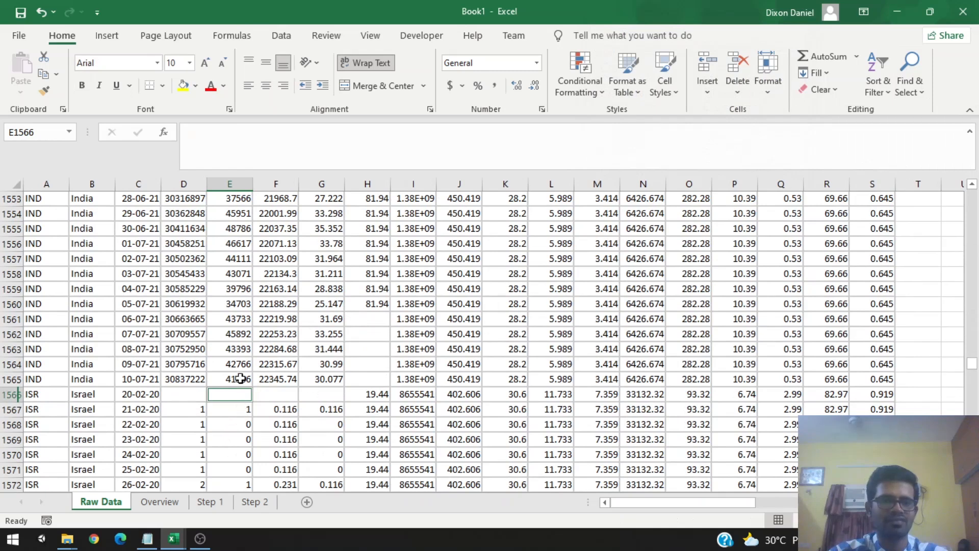
{"action": "scroll", "coordinate": [235, 255], "scroll_direction": "down", "scroll_amount": 3}
{"action": "scroll", "coordinate": [230, 326], "scroll_direction": "up", "scroll_amount": 4}
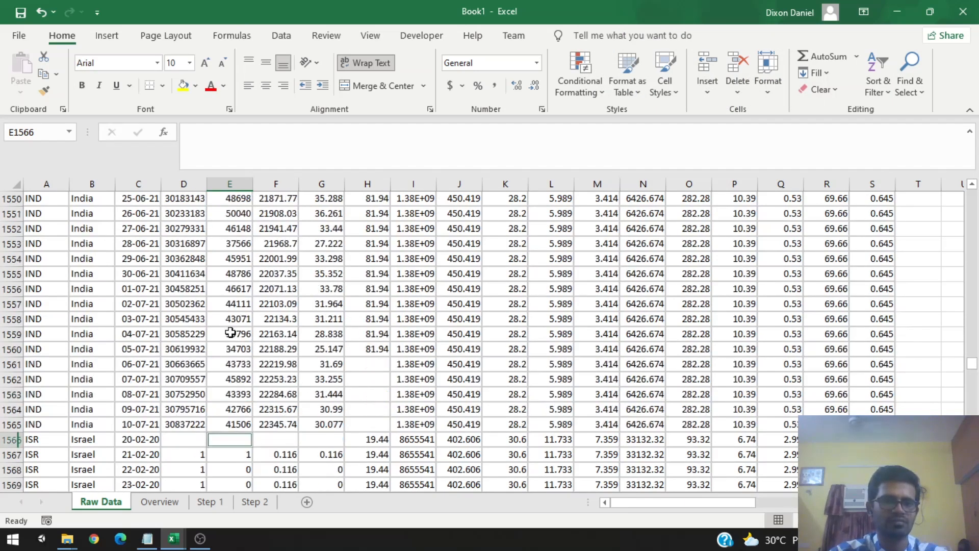
{"action": "scroll", "coordinate": [230, 445], "scroll_direction": "down", "scroll_amount": 1}
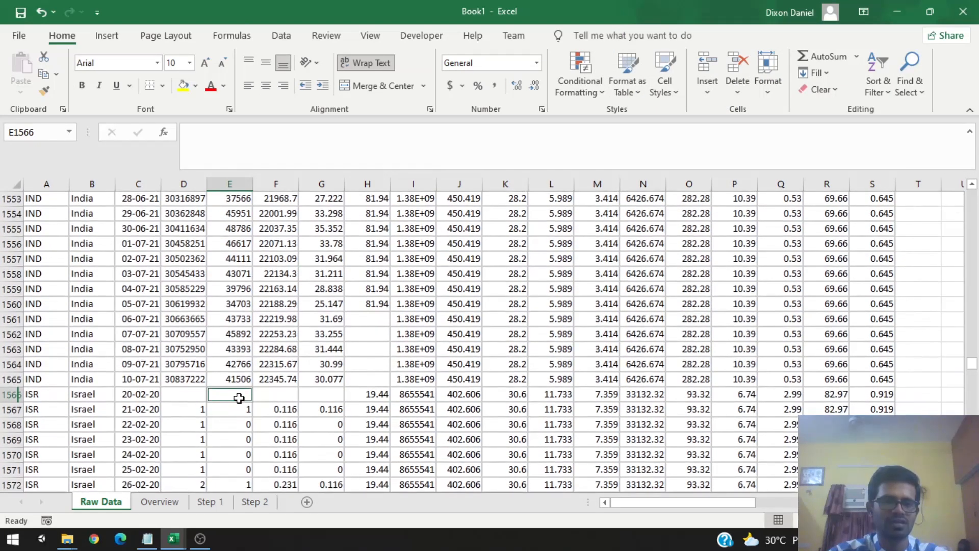
{"action": "right_click", "coordinate": [239, 398]}
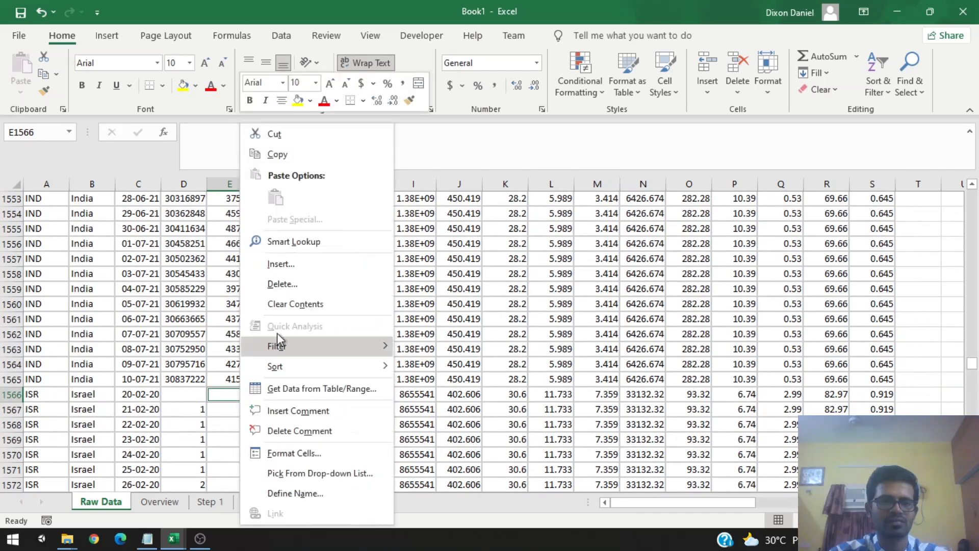
{"action": "left_click", "coordinate": [293, 280]}
{"action": "left_click", "coordinate": [265, 279]}
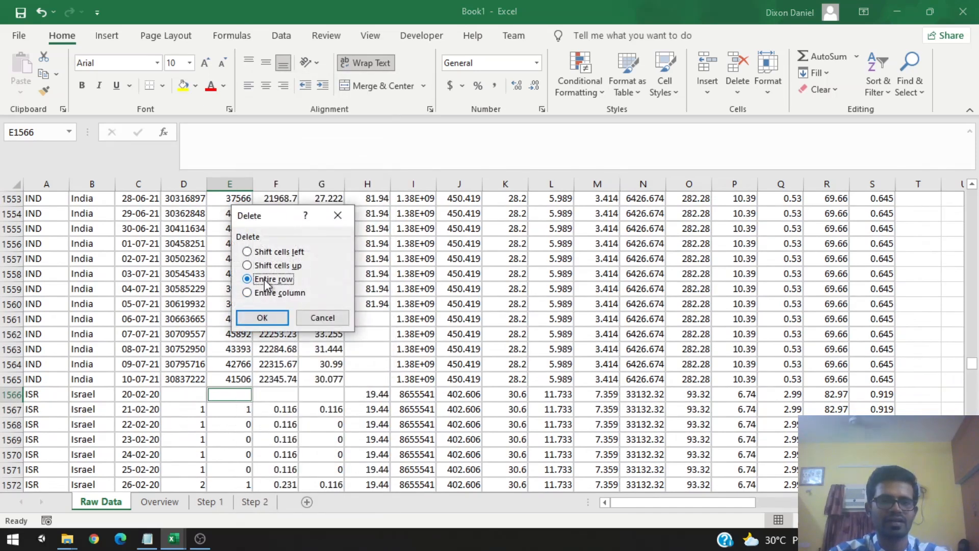
{"action": "left_click", "coordinate": [263, 318]}
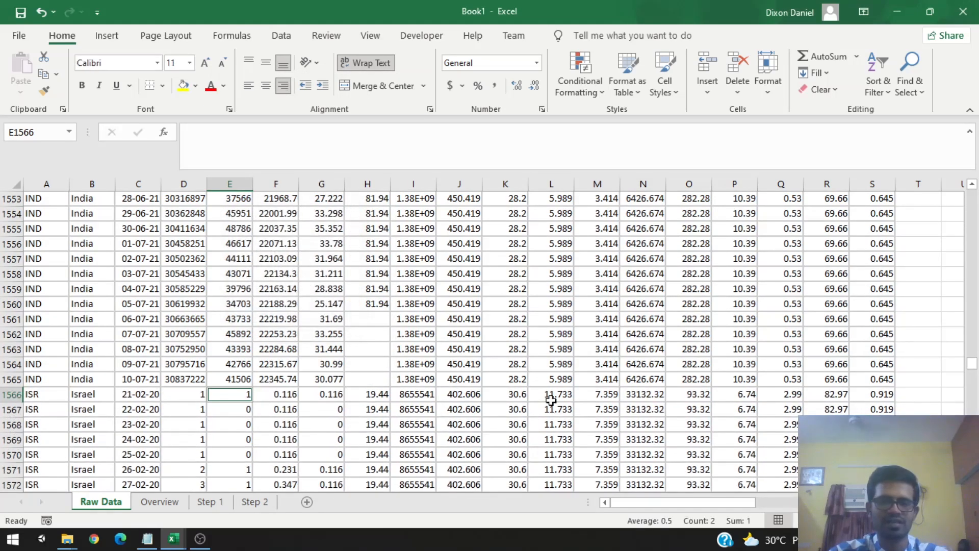
Step: Copy the whole cleaned data table from the raw data sheet and paste it into cell A1 of the Step 1 sheet
{"action": "left_click_drag", "start_coordinate": [973, 372], "coordinate": [973, 193]}
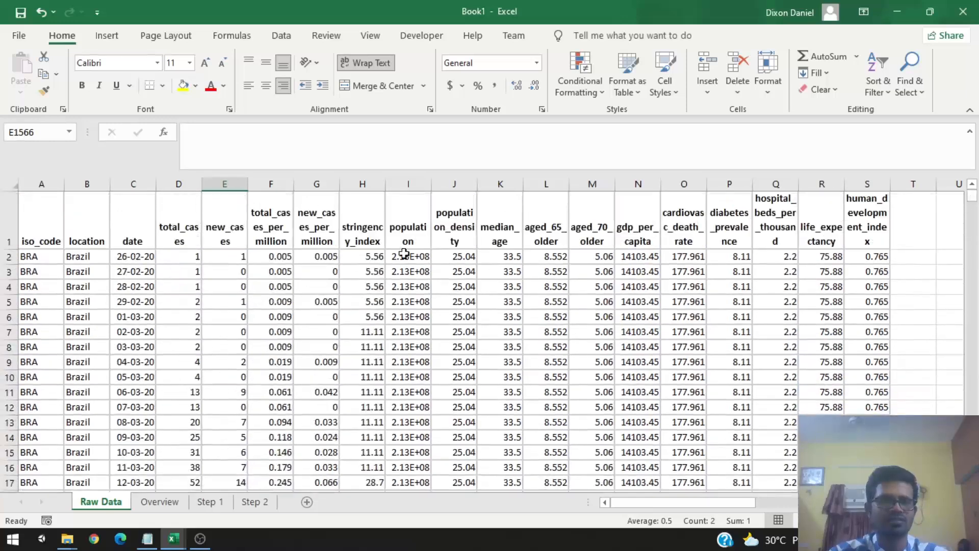
{"action": "left_click", "coordinate": [206, 230]}
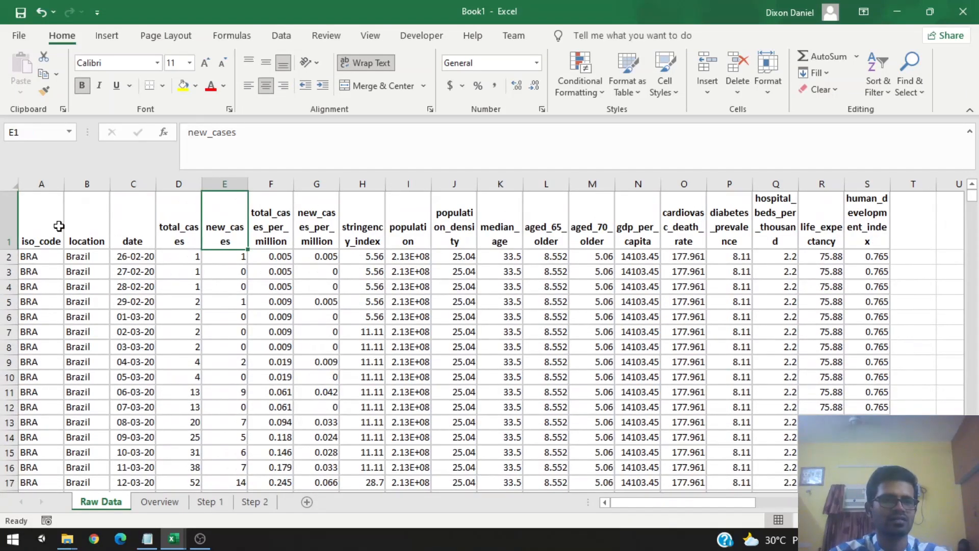
{"action": "left_click", "coordinate": [33, 220]}
{"action": "key", "text": "ctrl+shift+Down"}
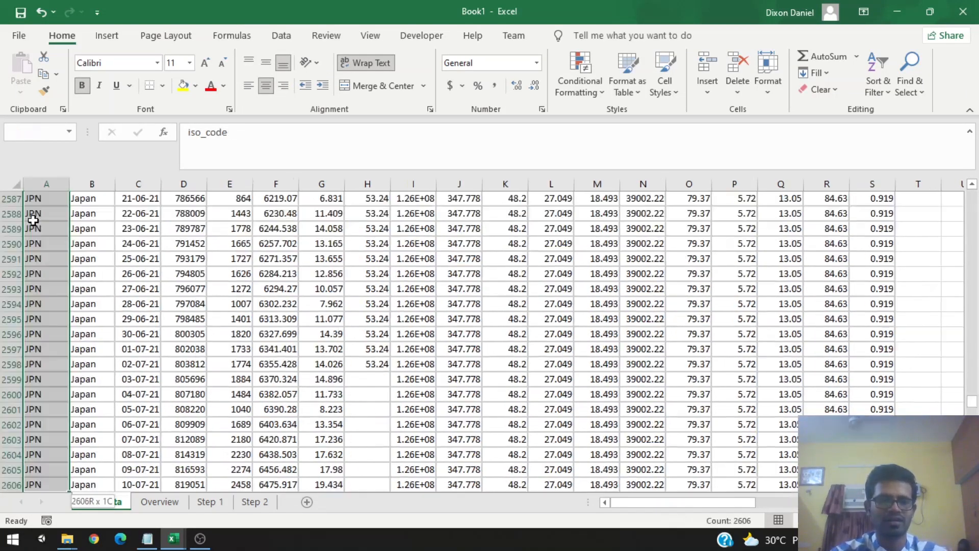
{"action": "key", "text": "ctrl+shift+Right"}
{"action": "key", "text": "ctrl+c"}
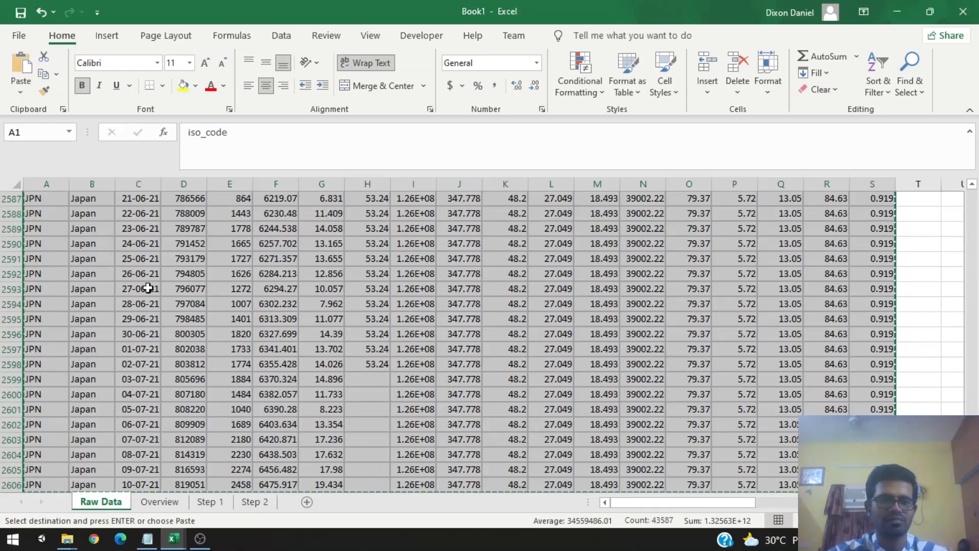
{"action": "left_click", "coordinate": [218, 505]}
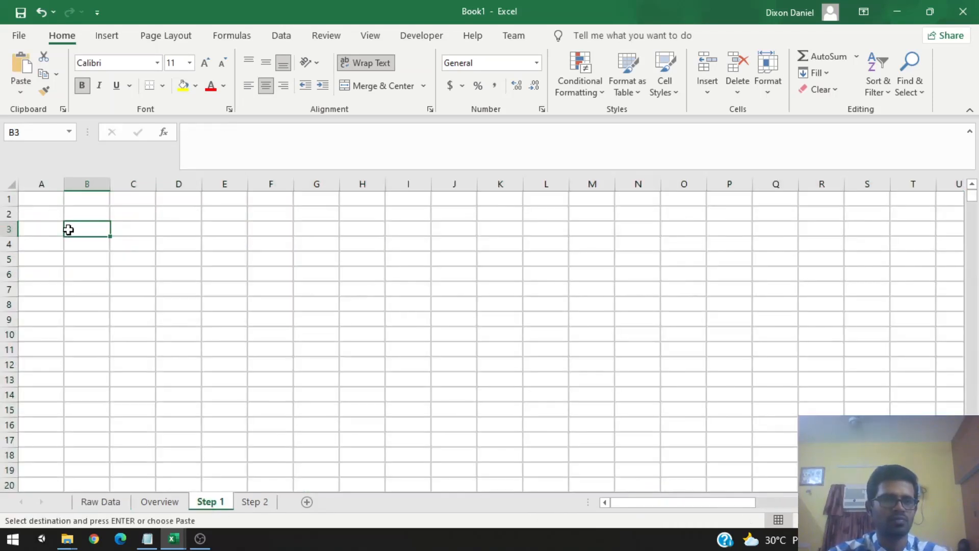
{"action": "left_click", "coordinate": [48, 201]}
{"action": "key", "text": "ctrl+v"}
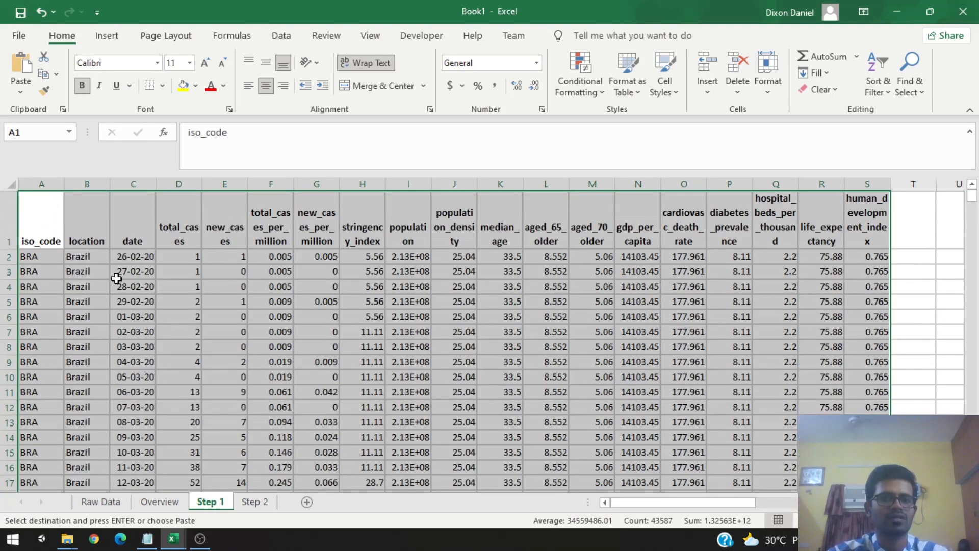
Step: Review the Step 2 data manipulation instructions in the overview text box, then return to the Step 1 sheet
{"action": "left_click", "coordinate": [251, 301]}
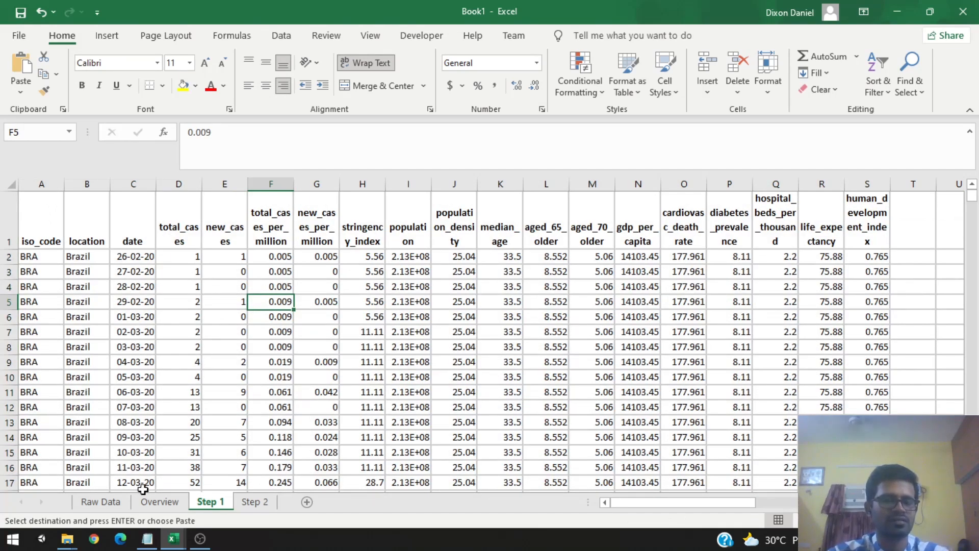
{"action": "left_click", "coordinate": [160, 502]}
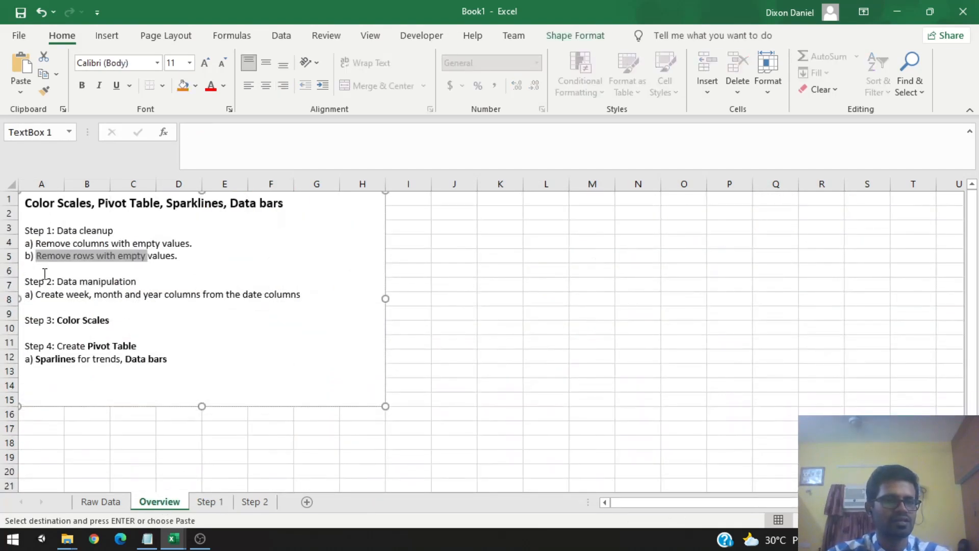
{"action": "left_click_drag", "start_coordinate": [25, 281], "coordinate": [135, 284]}
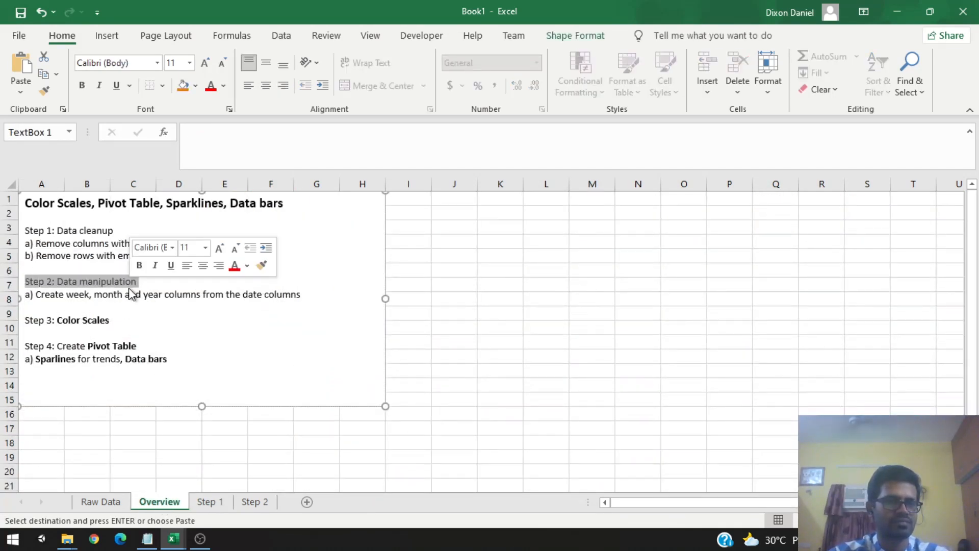
{"action": "left_click_drag", "start_coordinate": [65, 300], "coordinate": [157, 303]}
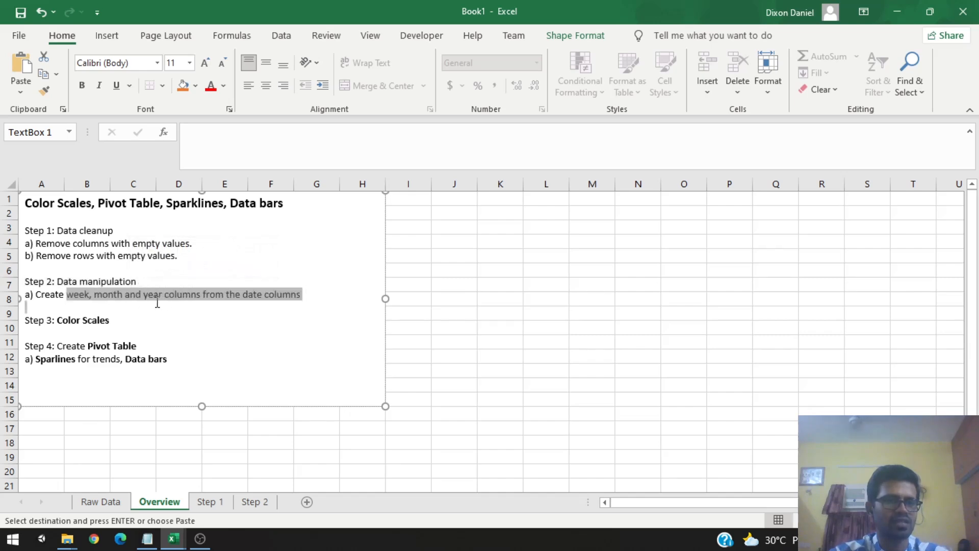
{"action": "left_click", "coordinate": [178, 296]}
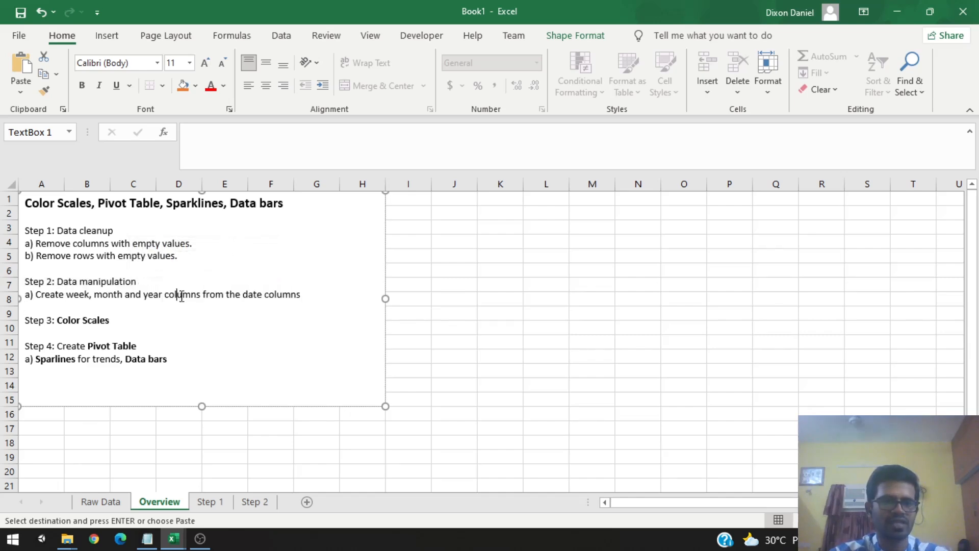
{"action": "left_click", "coordinate": [212, 501]}
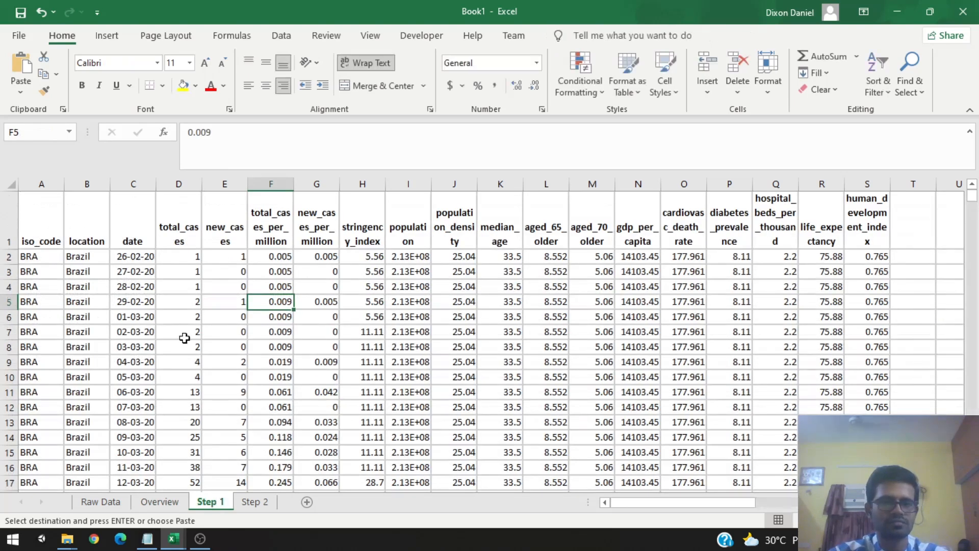
Step: Paste the full data table into cell A1 of the Step 2 sheet
{"action": "left_click", "coordinate": [27, 218]}
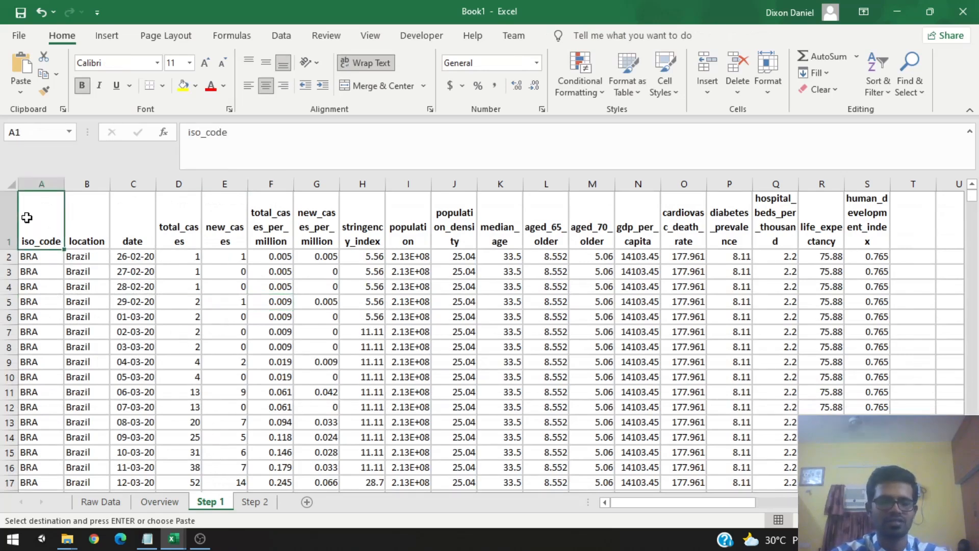
{"action": "key", "text": "ctrl+shift+End"}
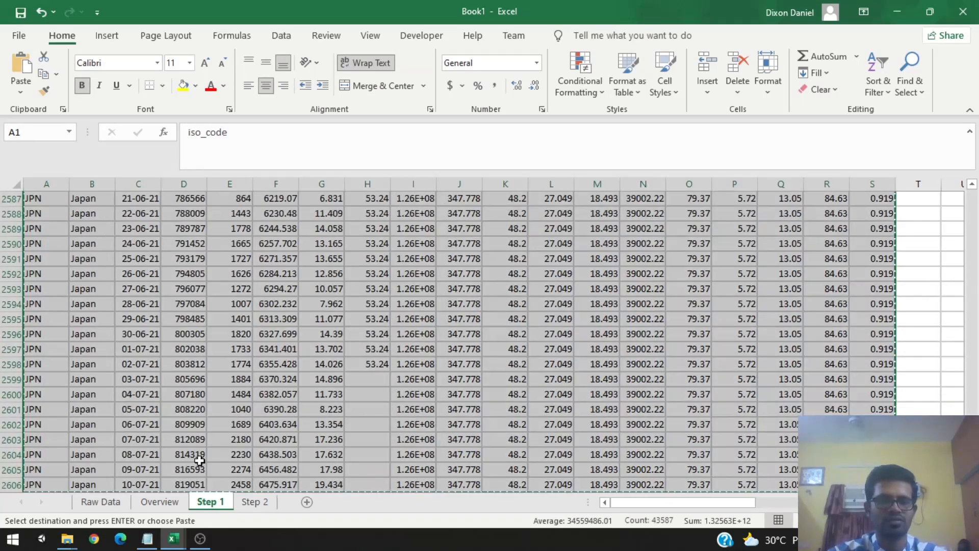
{"action": "left_click", "coordinate": [256, 503]}
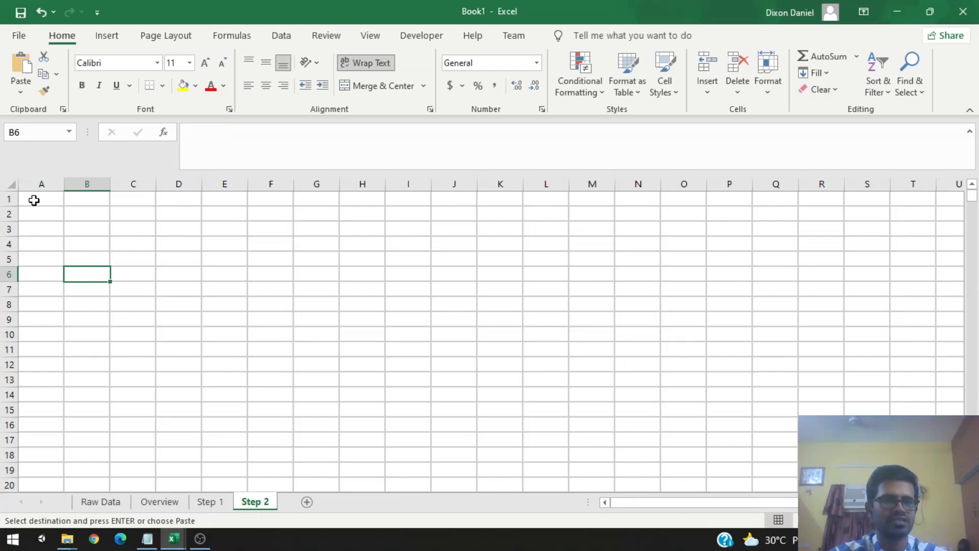
{"action": "left_click", "coordinate": [33, 199]}
{"action": "key", "text": "ctrl+v"}
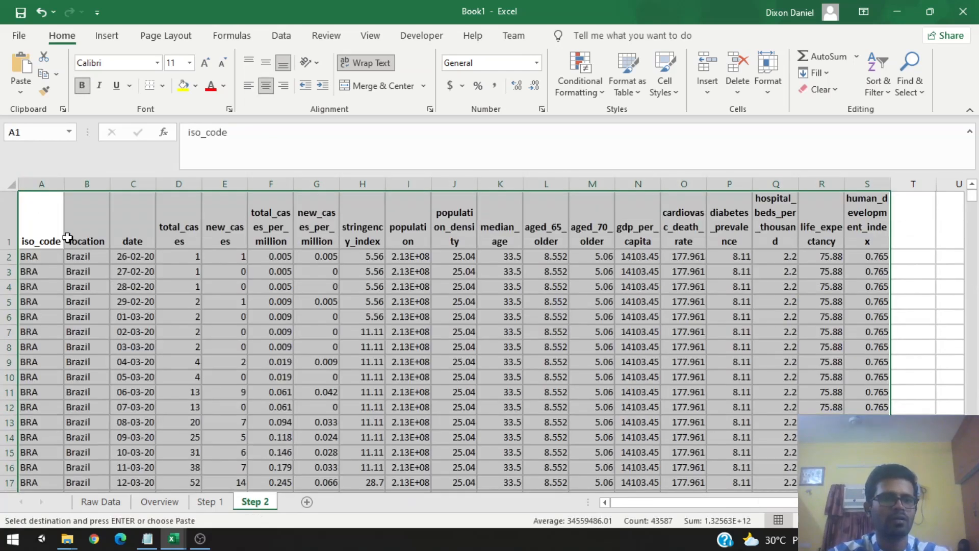
Step: Examine the pasted columns on the Step 2 sheet, especially the location and date columns
{"action": "left_click", "coordinate": [225, 273]}
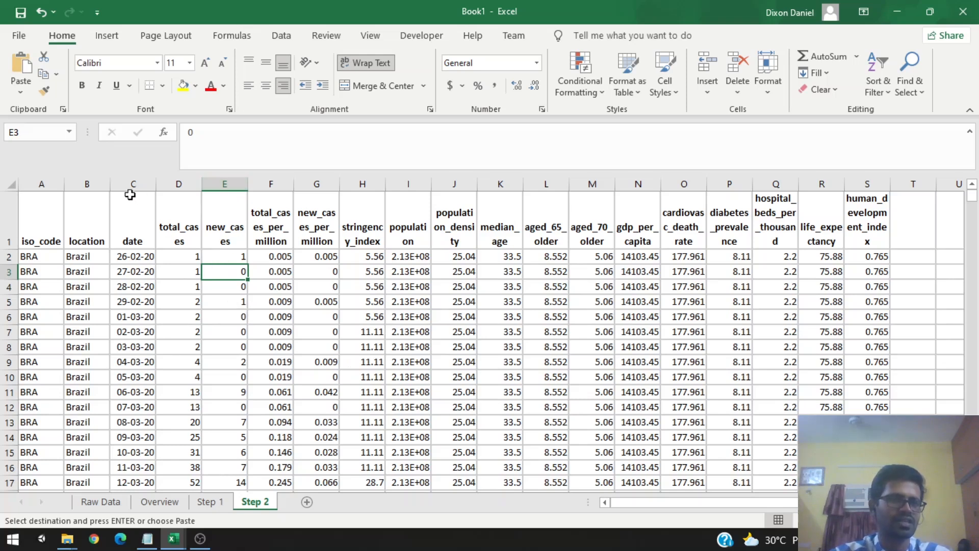
{"action": "left_click", "coordinate": [83, 186]}
{"action": "left_click_drag", "start_coordinate": [84, 185], "coordinate": [84, 182]}
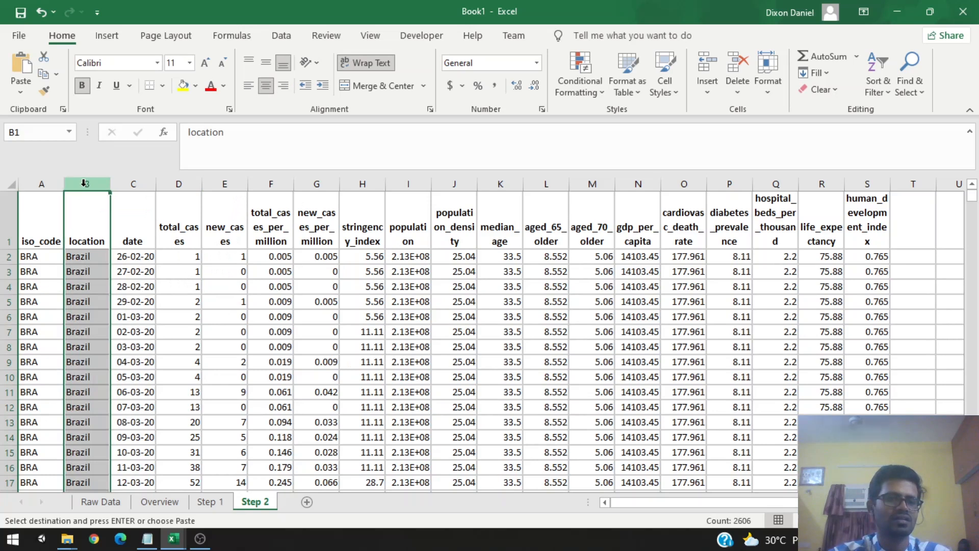
{"action": "left_click", "coordinate": [130, 183]}
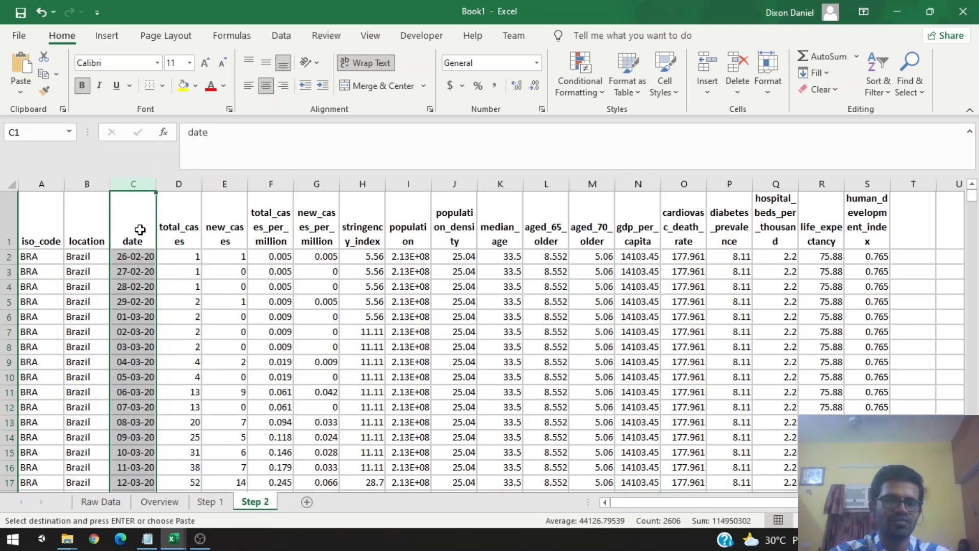
{"action": "left_click", "coordinate": [232, 214]}
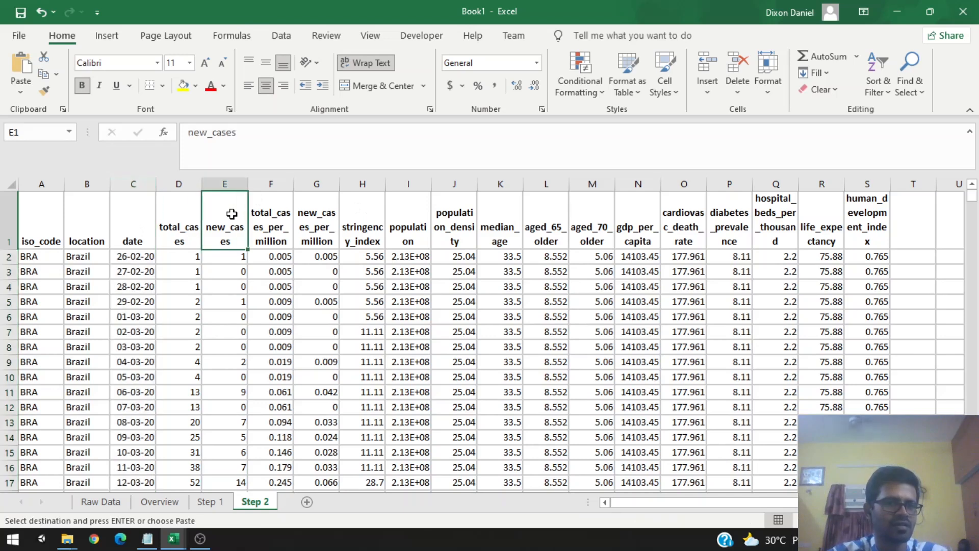
{"action": "left_click", "coordinate": [41, 218]}
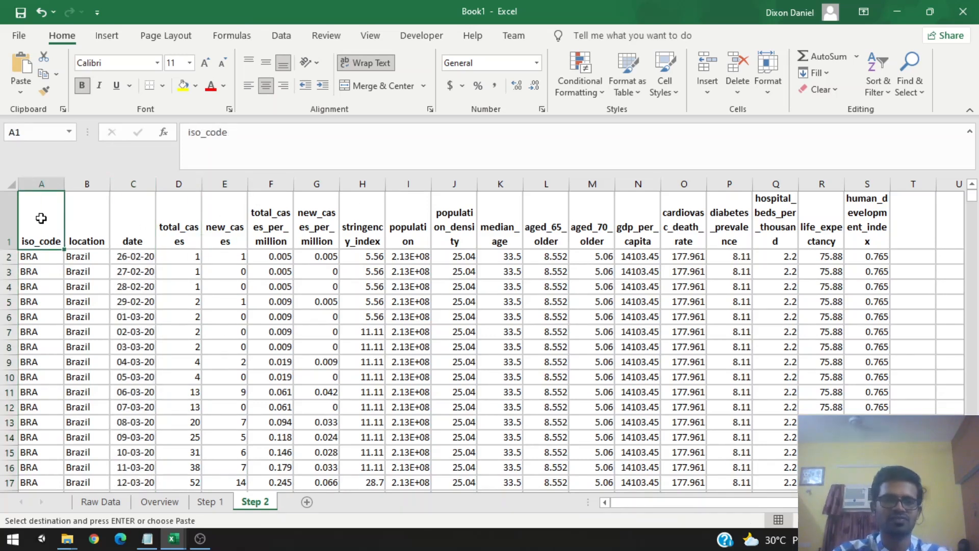
{"action": "left_click", "coordinate": [334, 271]}
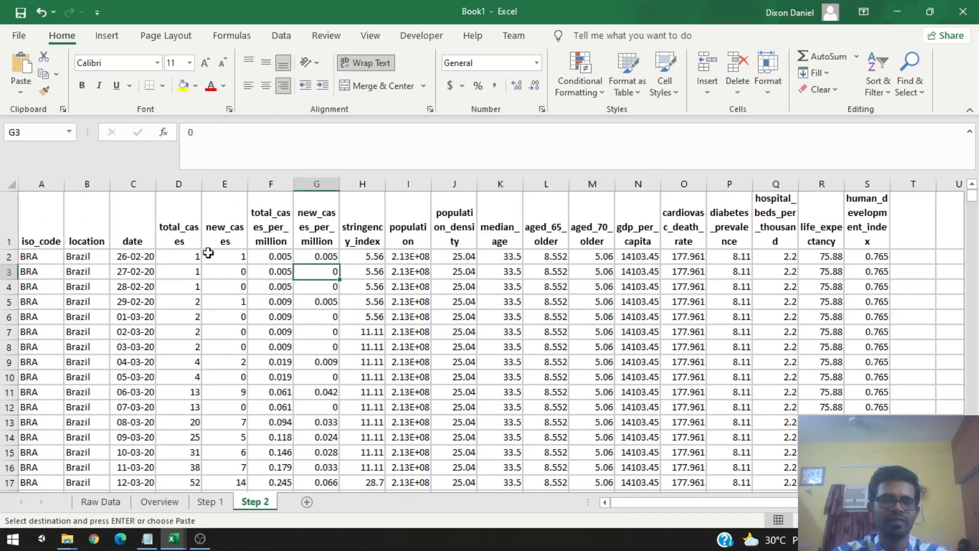
{"action": "left_click", "coordinate": [31, 217]}
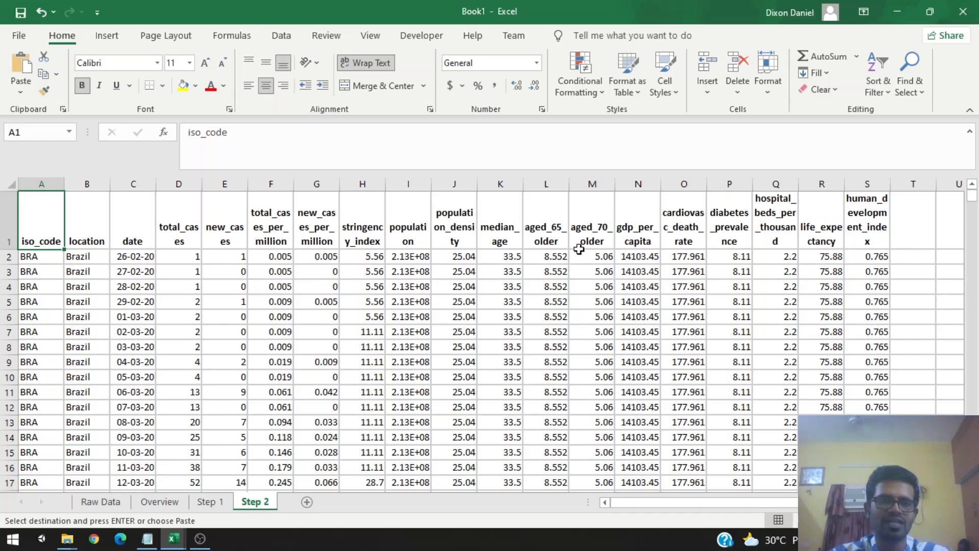
Step: Convert the data range A1:S2606 on the Step 2 sheet into a table with headers
{"action": "left_click", "coordinate": [120, 41]}
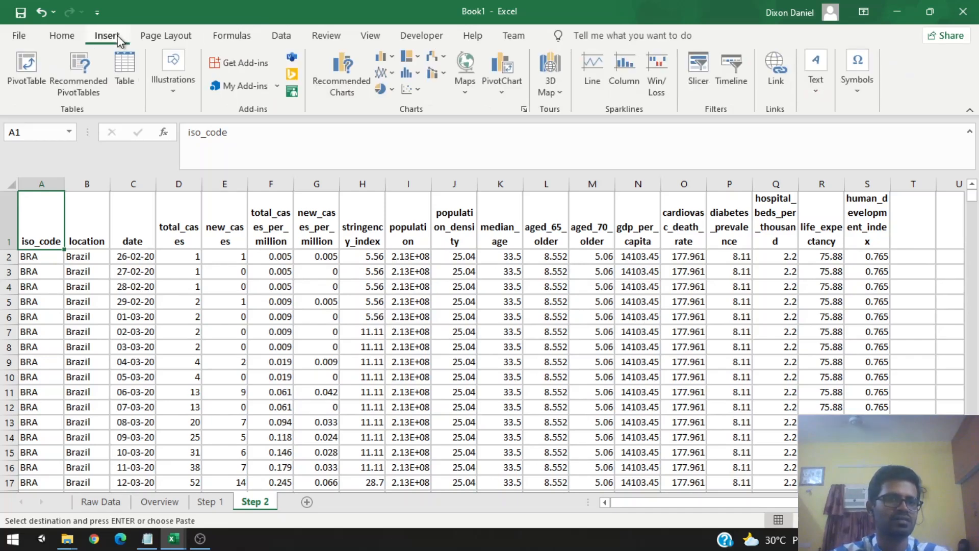
{"action": "left_click", "coordinate": [125, 72]}
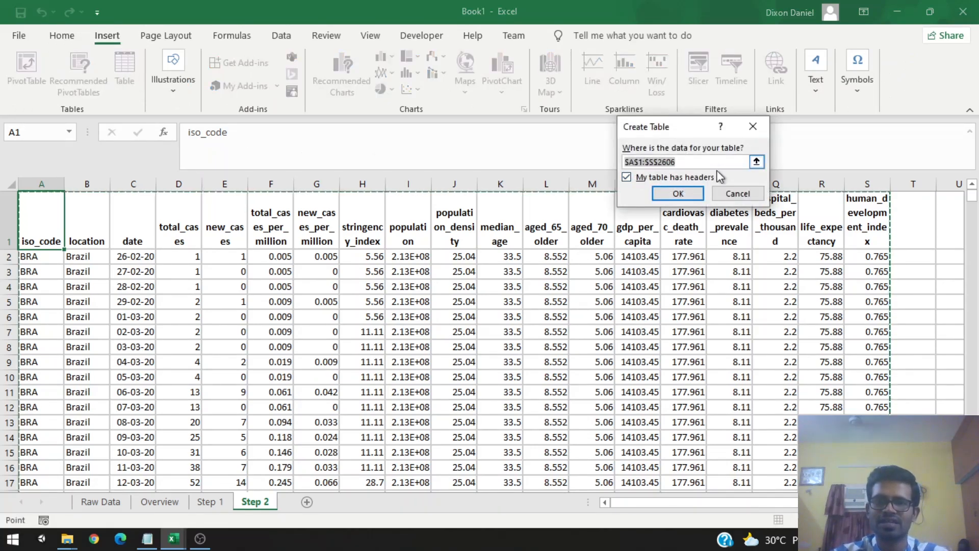
{"action": "double_click", "coordinate": [629, 179]}
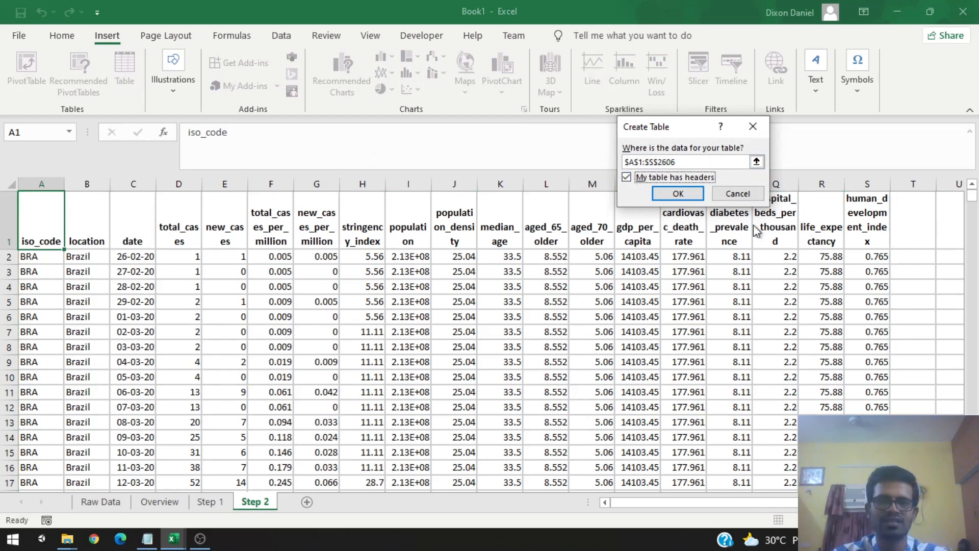
{"action": "left_click", "coordinate": [679, 195]}
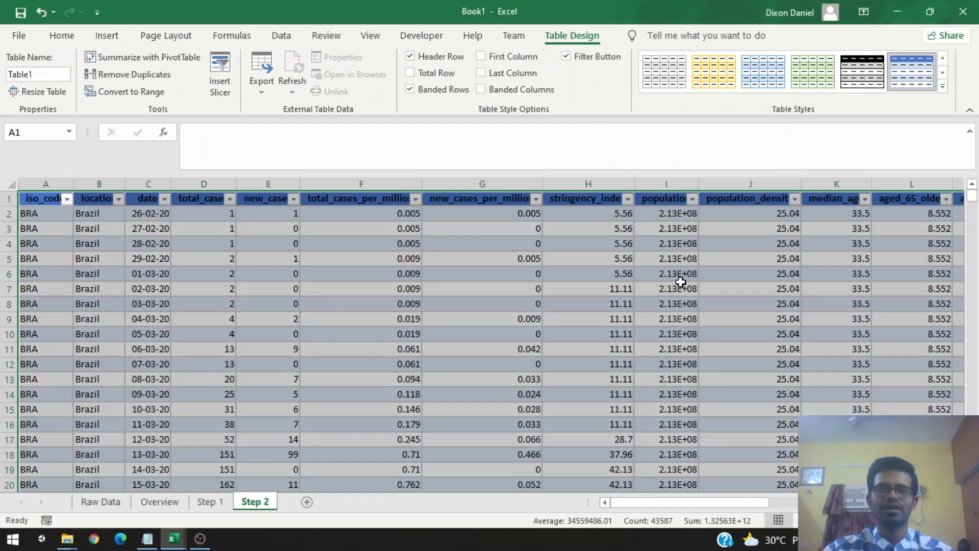
Step: Insert three blank columns into the table between the date and total_cases columns
{"action": "left_click", "coordinate": [113, 242]}
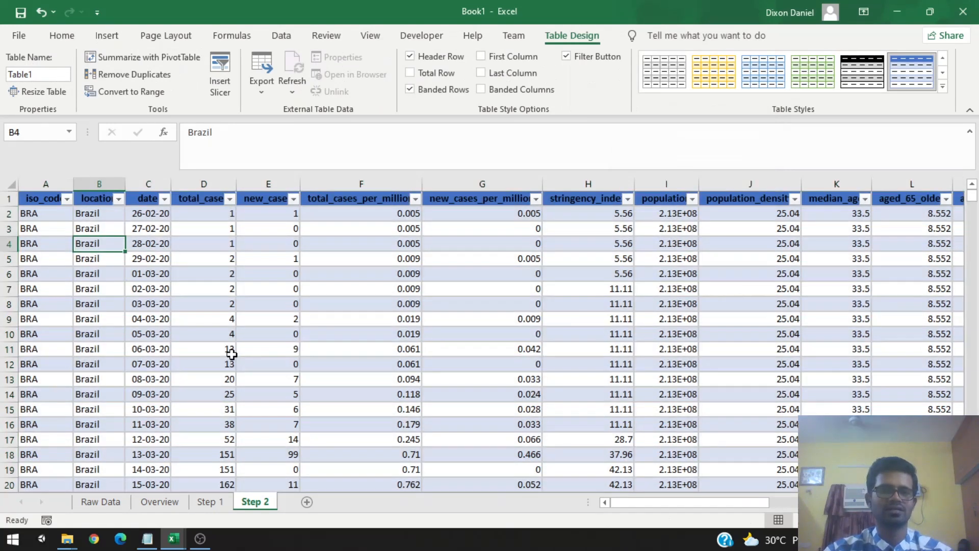
{"action": "left_click", "coordinate": [196, 263]}
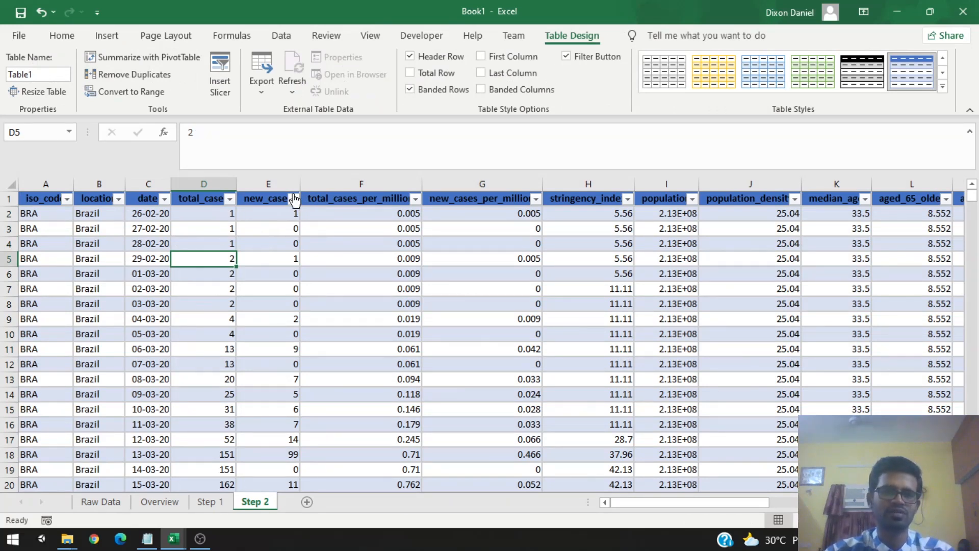
{"action": "left_click", "coordinate": [278, 214]}
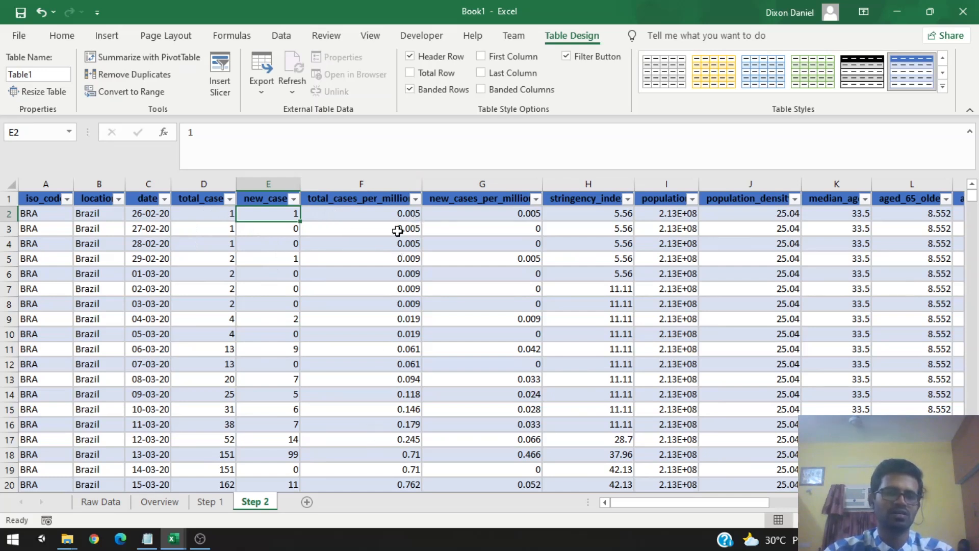
{"action": "left_click", "coordinate": [389, 289]}
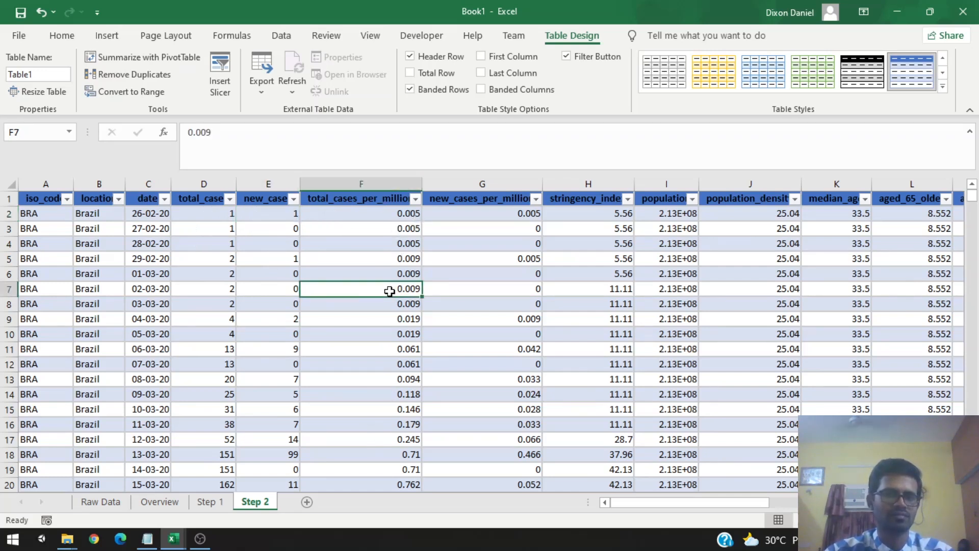
{"action": "left_click", "coordinate": [276, 240]}
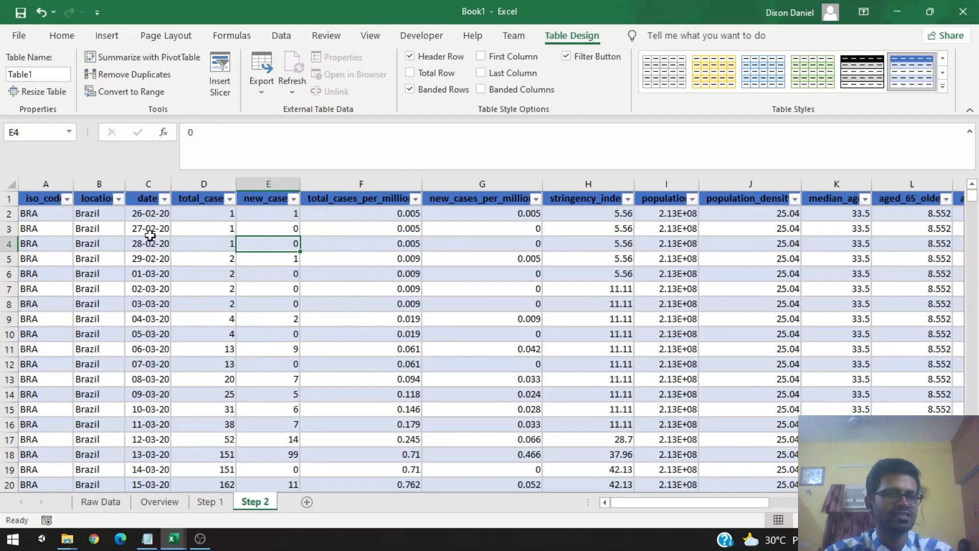
{"action": "left_click", "coordinate": [148, 182]}
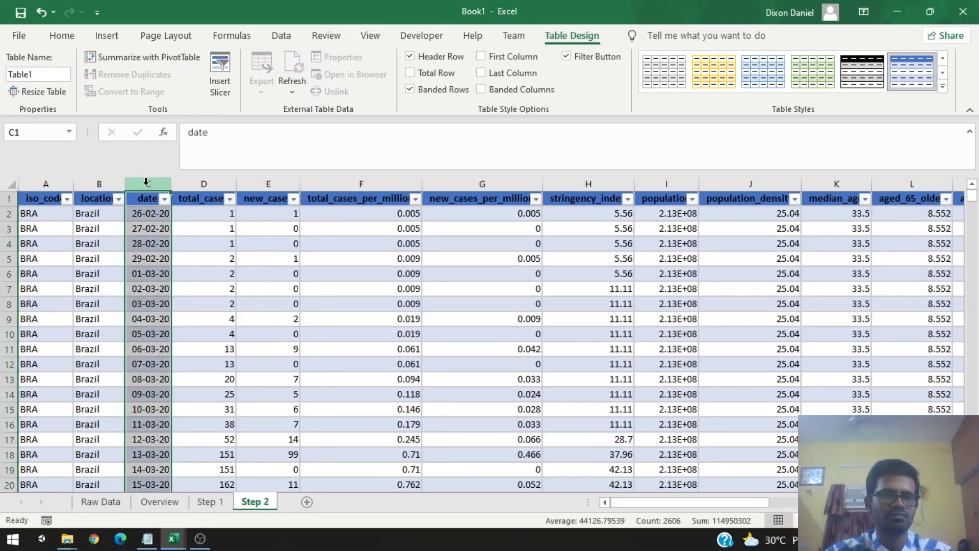
{"action": "left_click", "coordinate": [215, 183]}
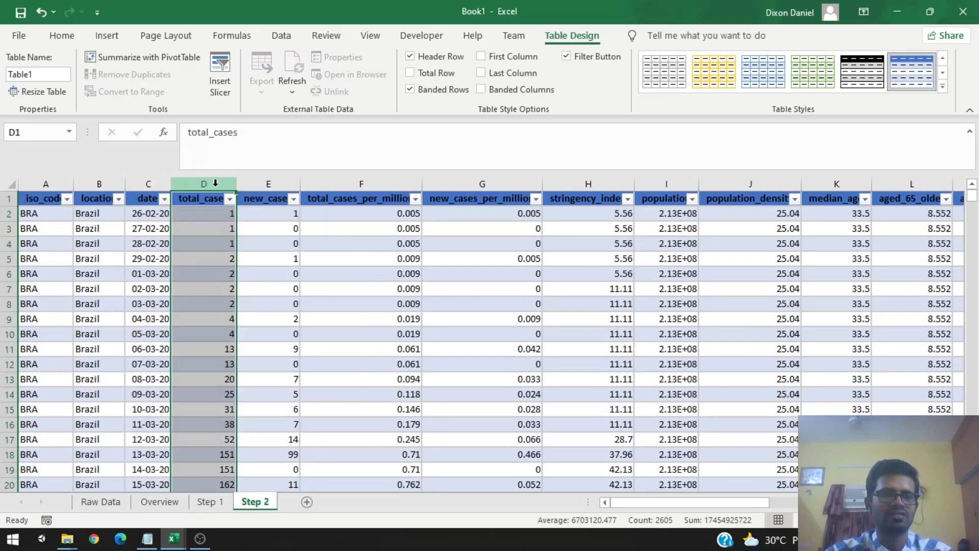
{"action": "right_click", "coordinate": [215, 183]}
{"action": "left_click", "coordinate": [255, 305]}
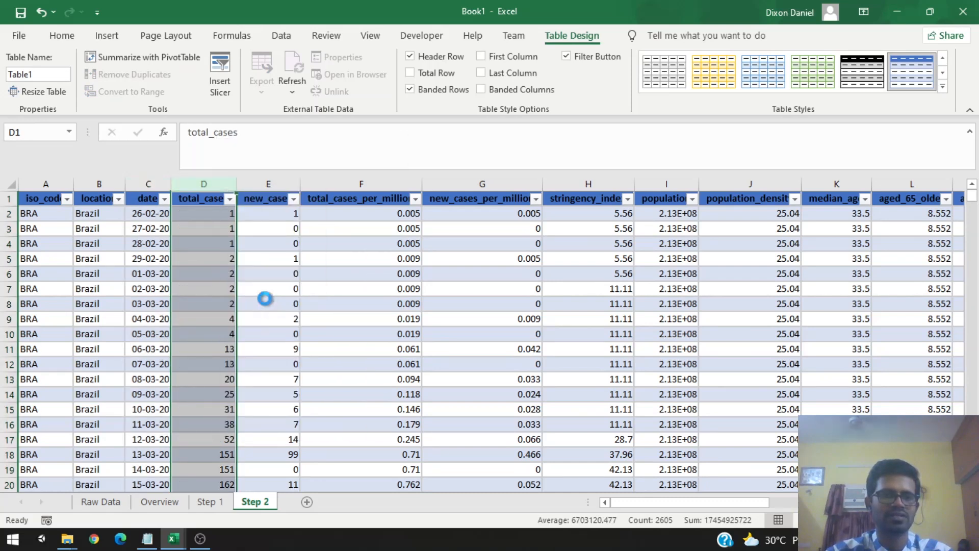
{"action": "right_click", "coordinate": [196, 182]}
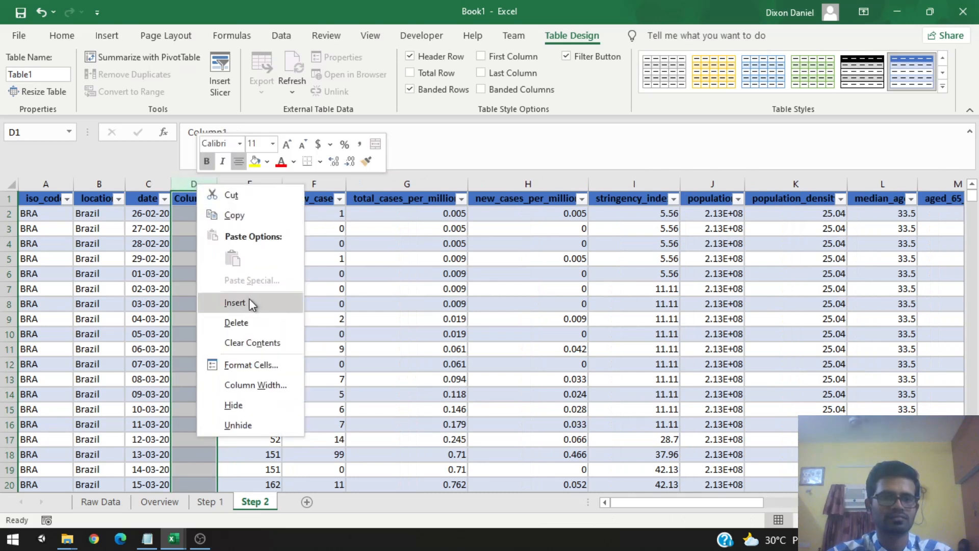
{"action": "left_click", "coordinate": [203, 181]}
{"action": "right_click", "coordinate": [203, 182]}
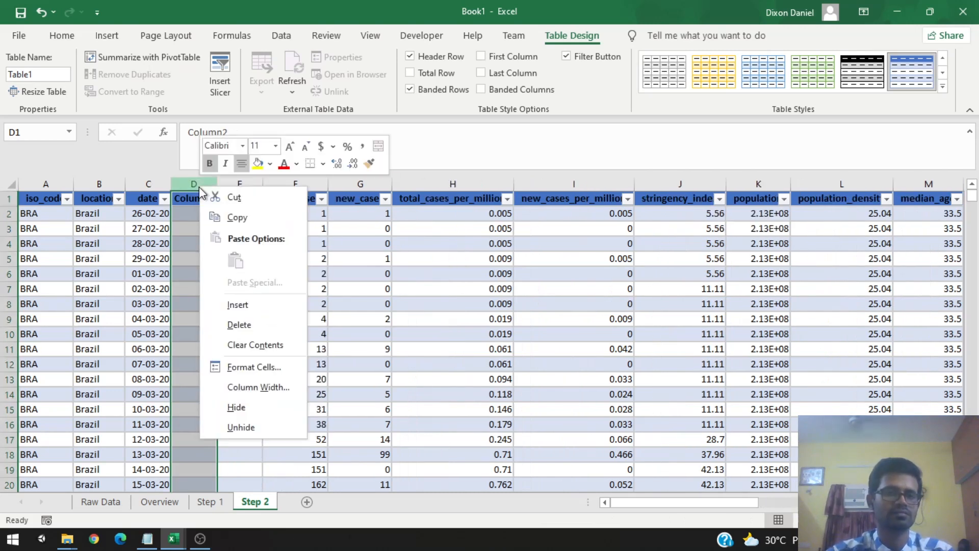
{"action": "left_click", "coordinate": [256, 309]}
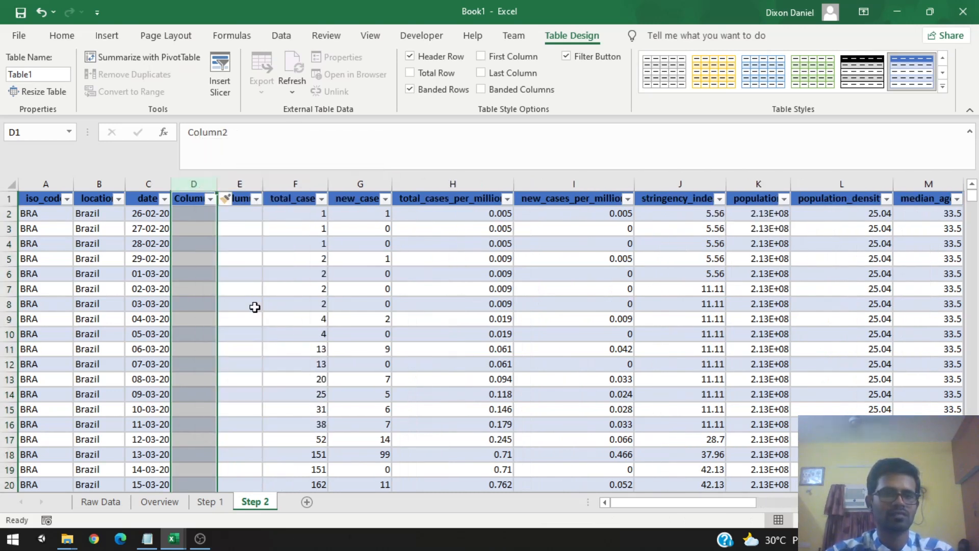
{"action": "left_click", "coordinate": [191, 264]}
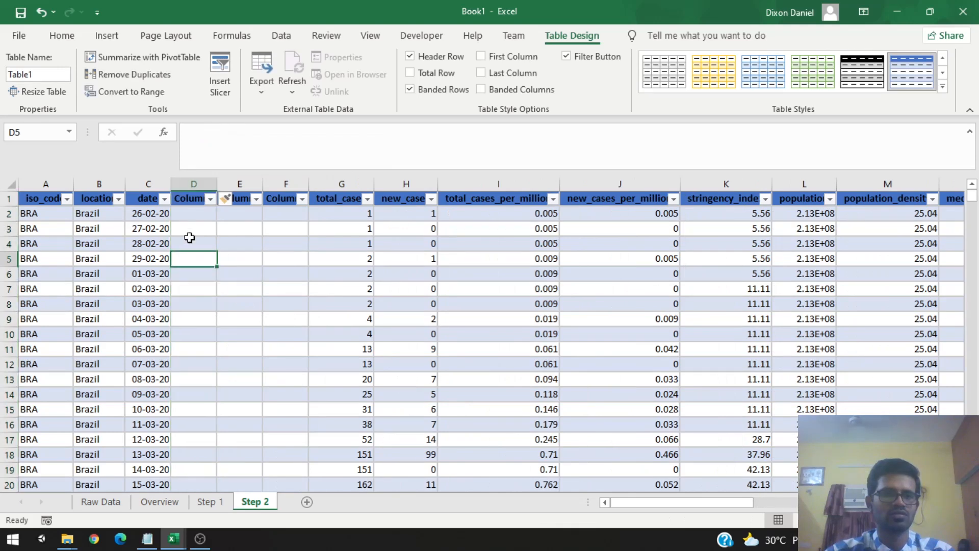
Step: Name the three new column headers week, month and year
{"action": "double_click", "coordinate": [190, 200]}
{"action": "type", "text": "wekk"}
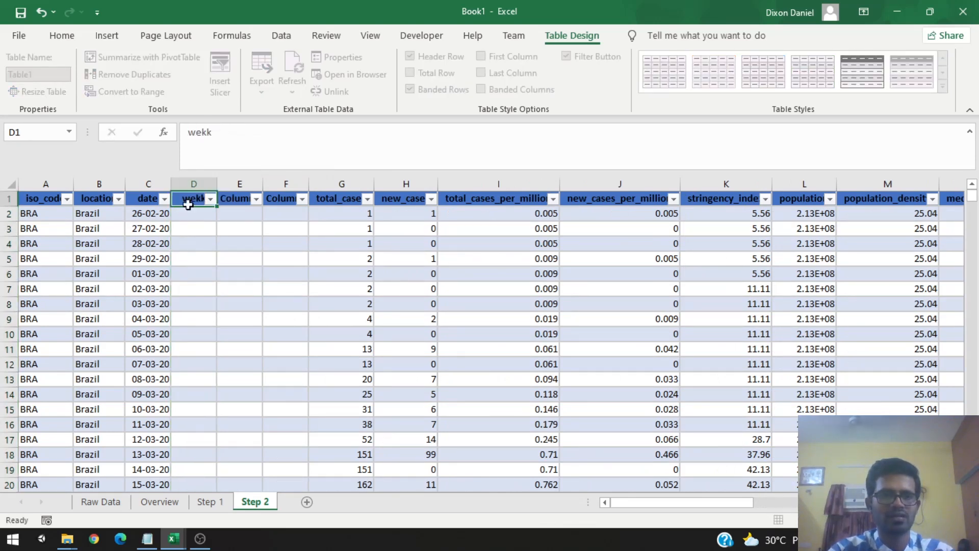
{"action": "key", "text": "Tab"}
{"action": "left_click", "coordinate": [189, 204]}
{"action": "type", "text": "week"}
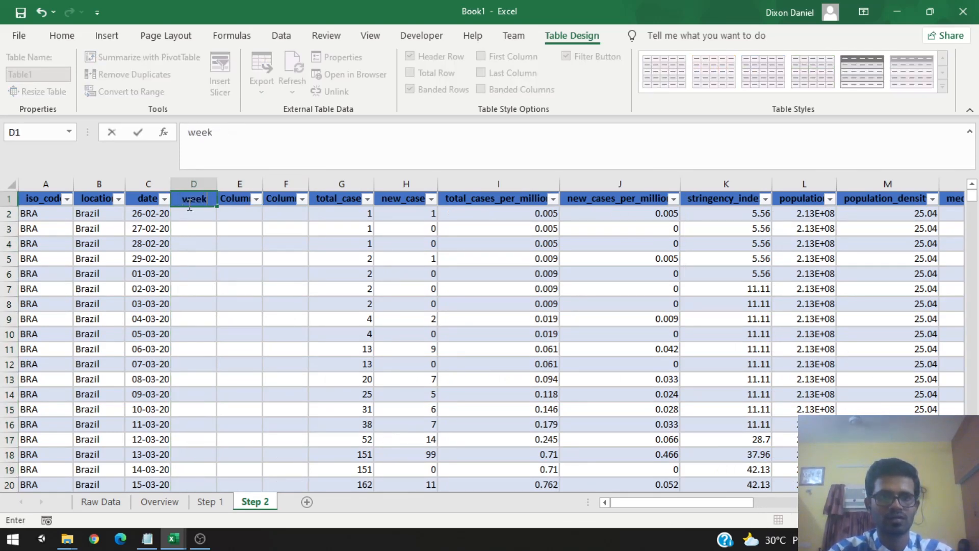
{"action": "key", "text": "Tab"}
{"action": "type", "text": "month"}
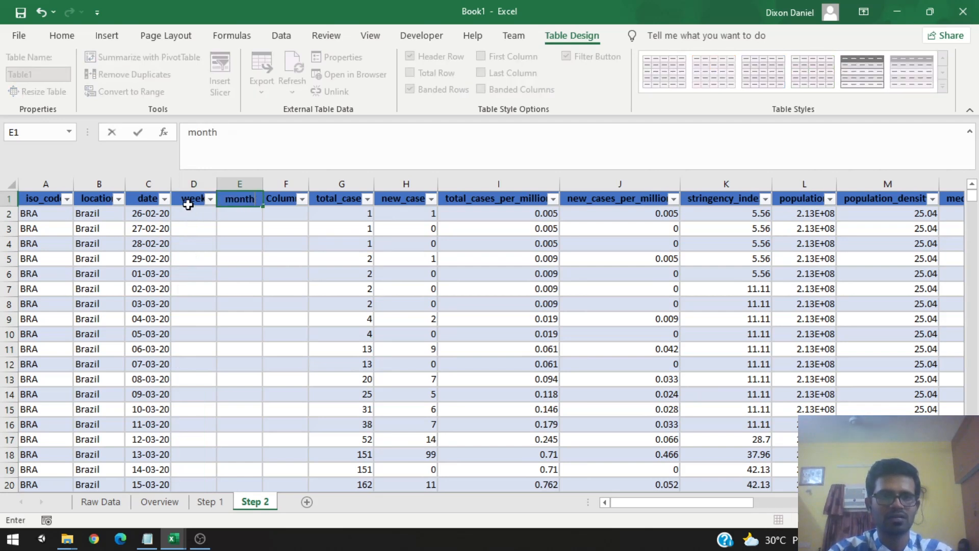
{"action": "key", "text": "Tab"}
{"action": "type", "text": "year"}
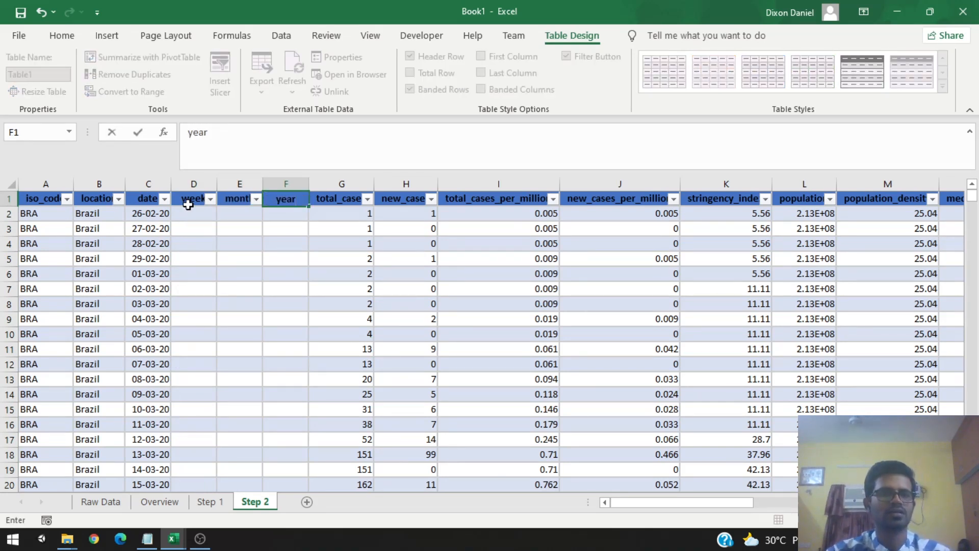
{"action": "left_click", "coordinate": [253, 243]}
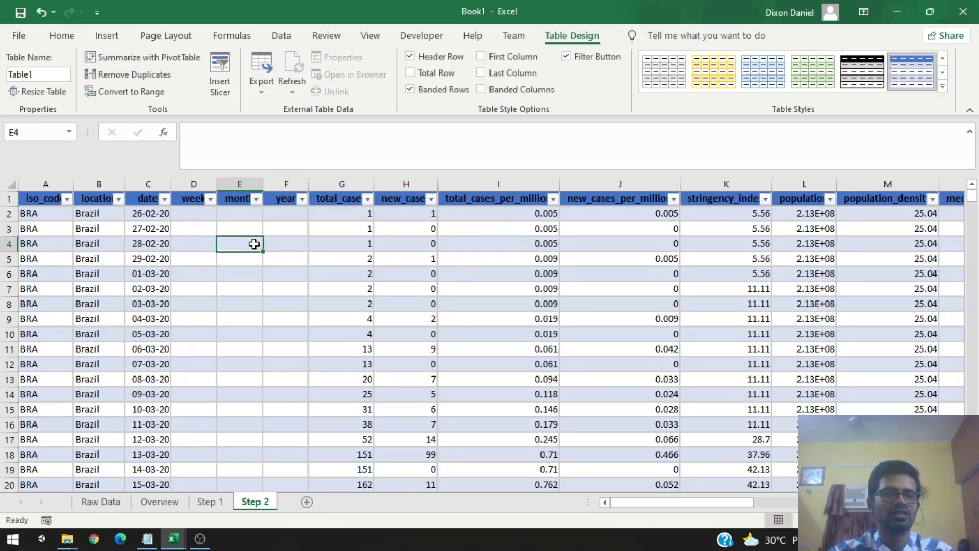
{"action": "left_click", "coordinate": [192, 213]}
{"action": "type", "text": "=weeknum("}
{"action": "key", "text": "Escape"}
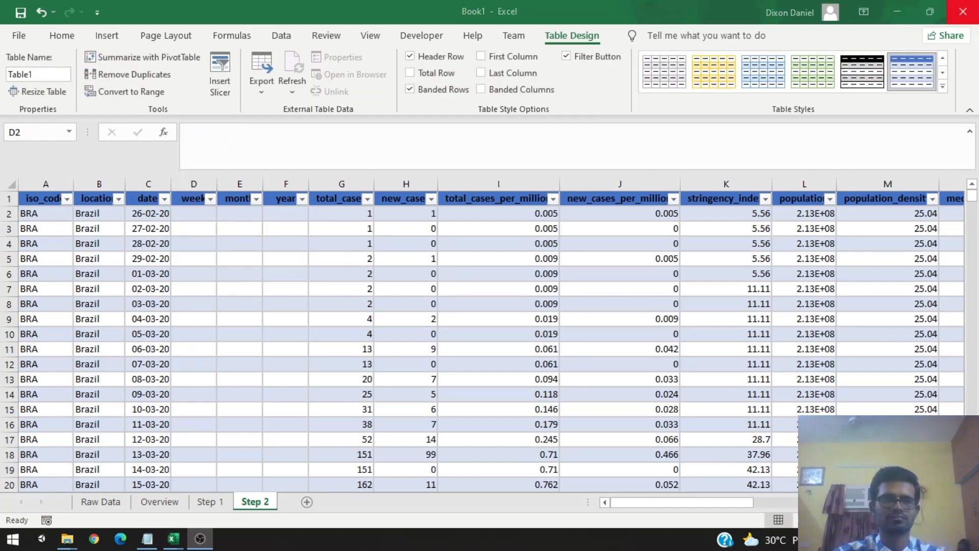
{"action": "left_click", "coordinate": [192, 215]}
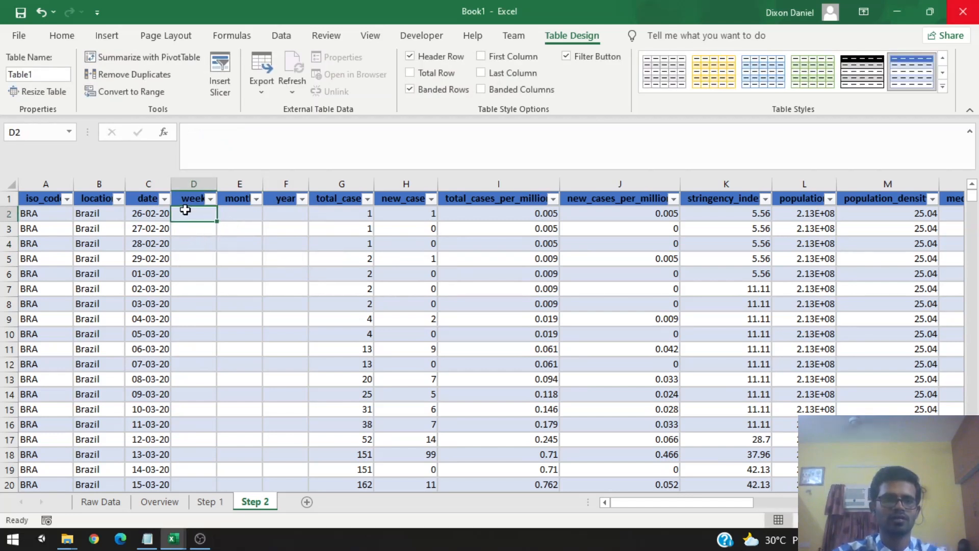
{"action": "left_click", "coordinate": [215, 128]}
{"action": "type", "text": "="}
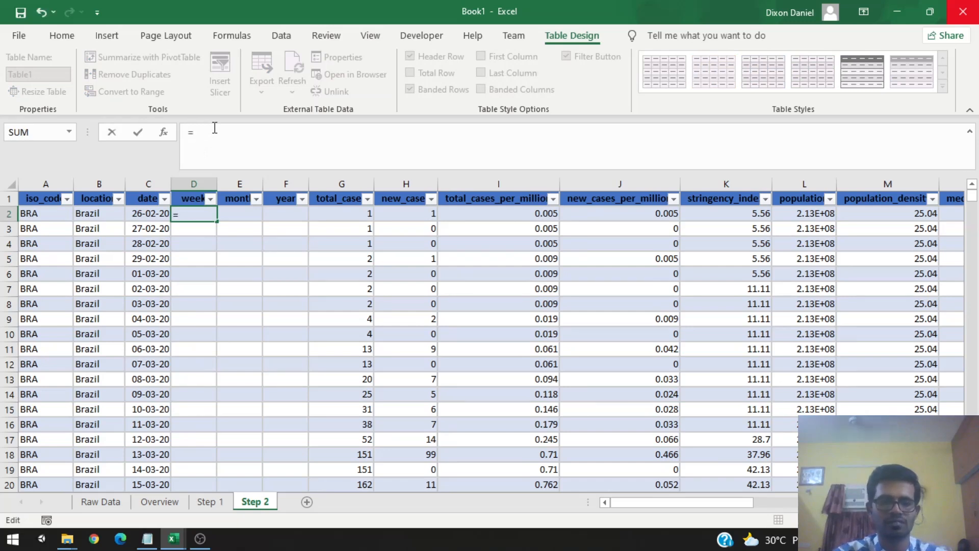
{"action": "type", "text": "weeknum"}
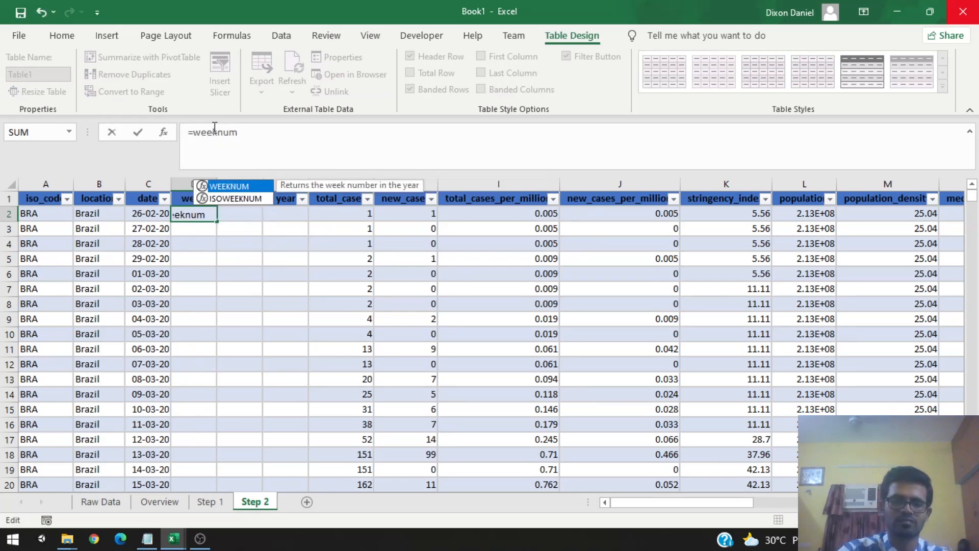
{"action": "type", "text": "("}
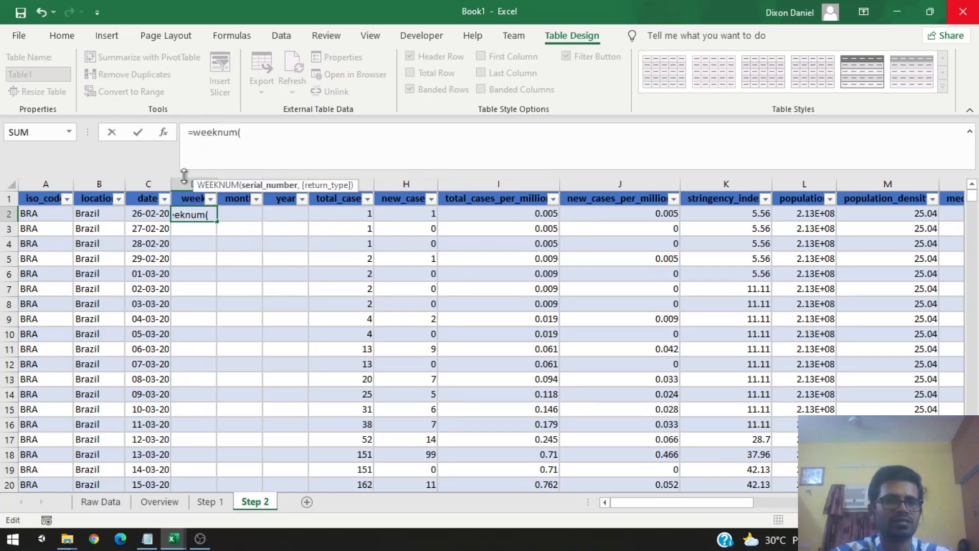
{"action": "left_click", "coordinate": [149, 216]}
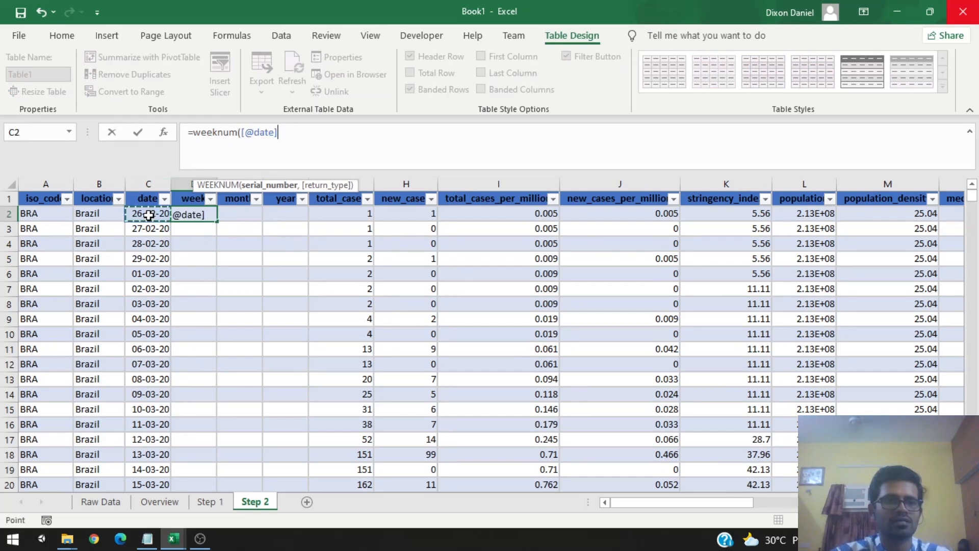
{"action": "type", "text": ","}
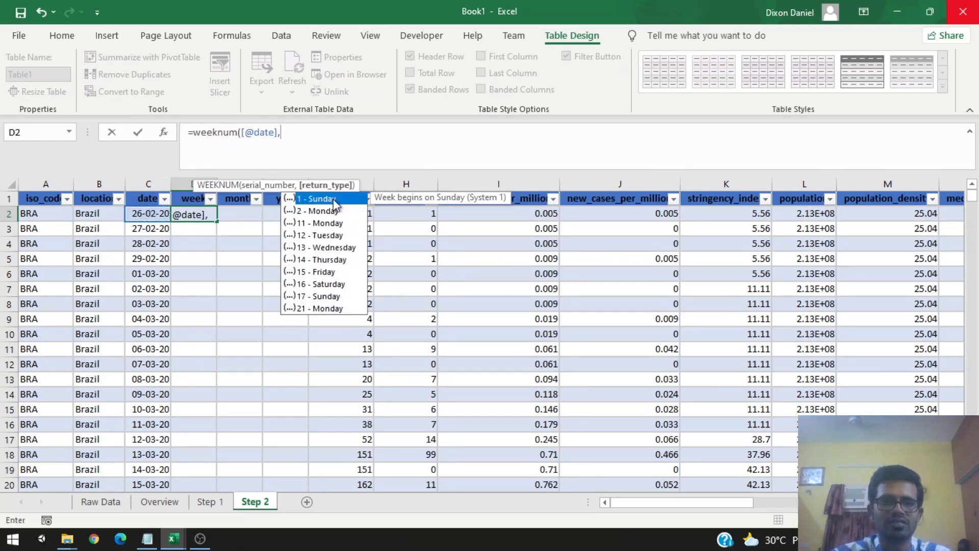
{"action": "type", "text": "1"}
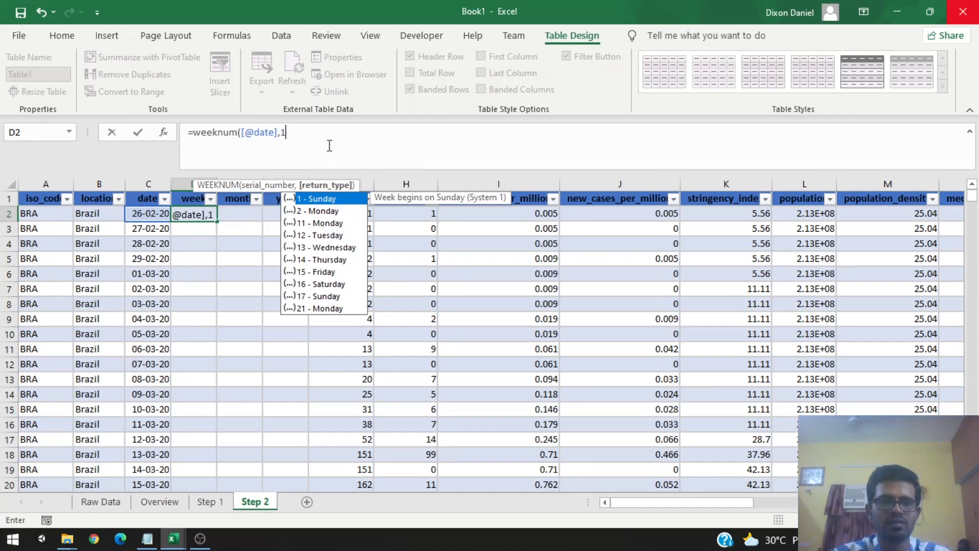
{"action": "type", "text": ")"}
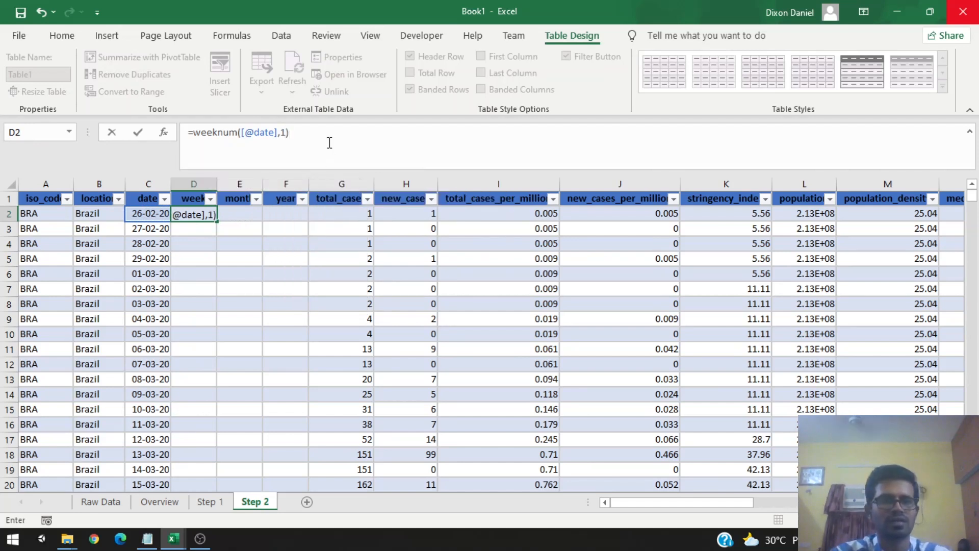
{"action": "key", "text": "Return"}
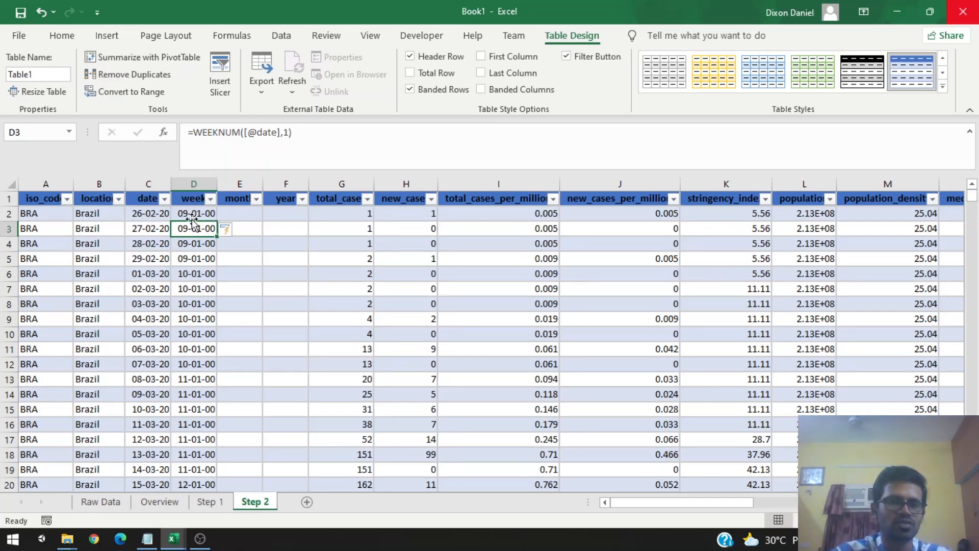
Step: Format the entire week column with the Number format
{"action": "left_click", "coordinate": [194, 185]}
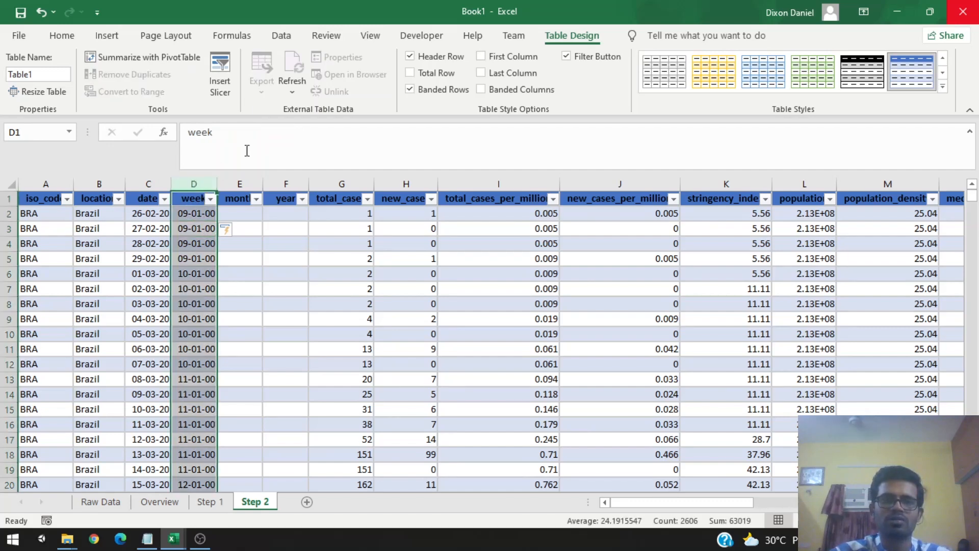
{"action": "left_click", "coordinate": [61, 39]}
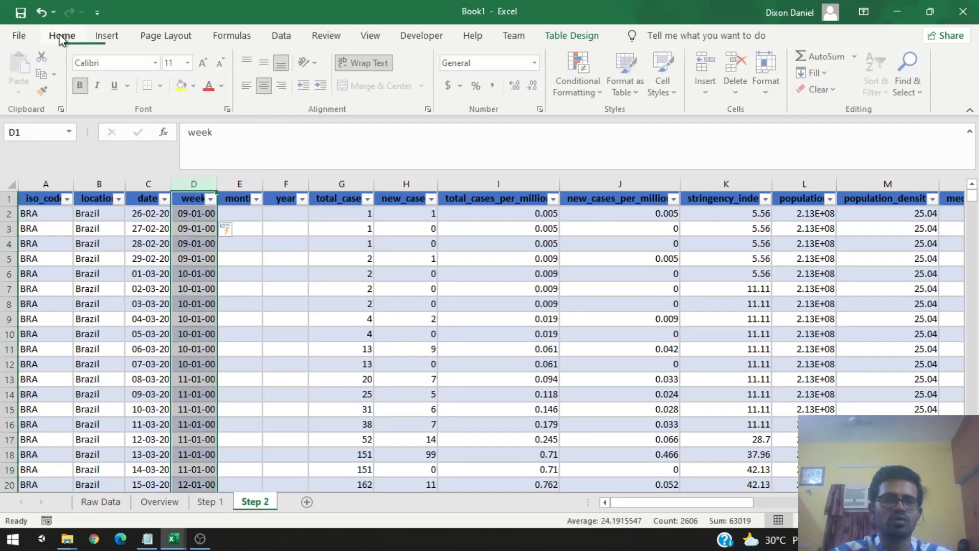
{"action": "key", "text": "Down"}
{"action": "key", "text": "Down"}
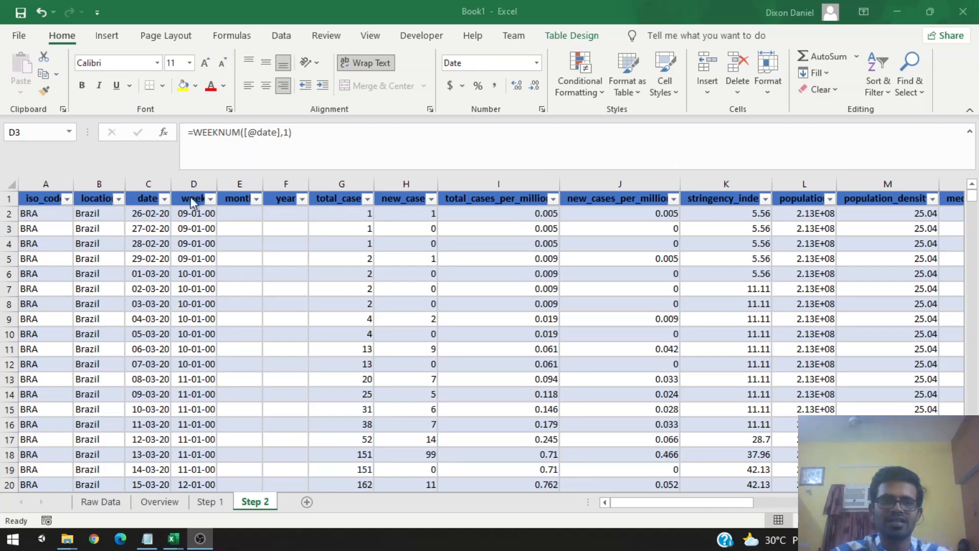
{"action": "left_click", "coordinate": [537, 63]}
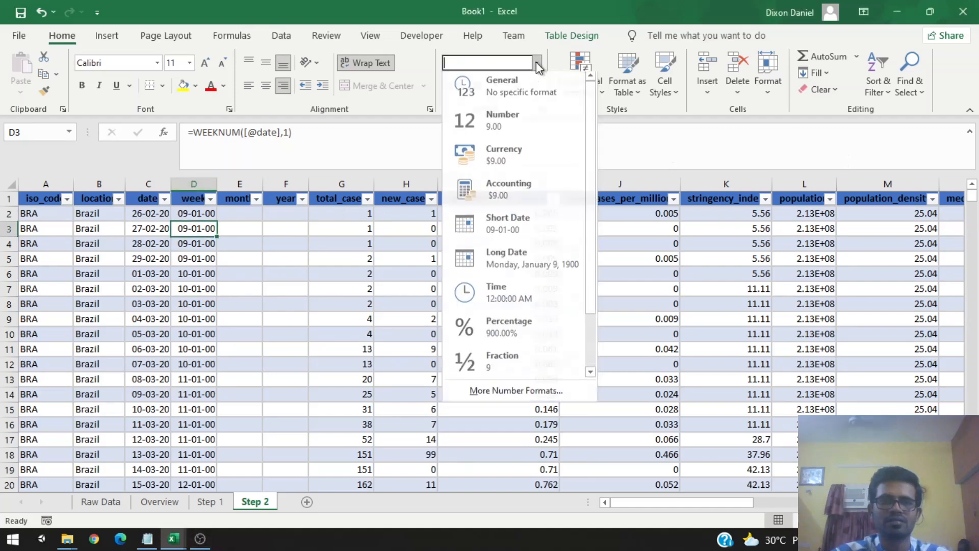
{"action": "left_click", "coordinate": [537, 64]}
{"action": "left_click", "coordinate": [199, 271]}
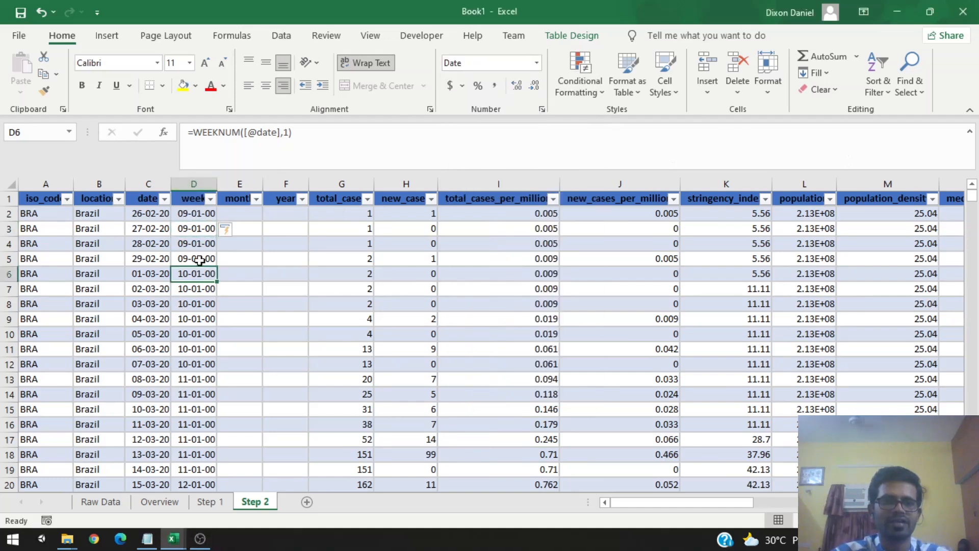
{"action": "left_click", "coordinate": [199, 240]}
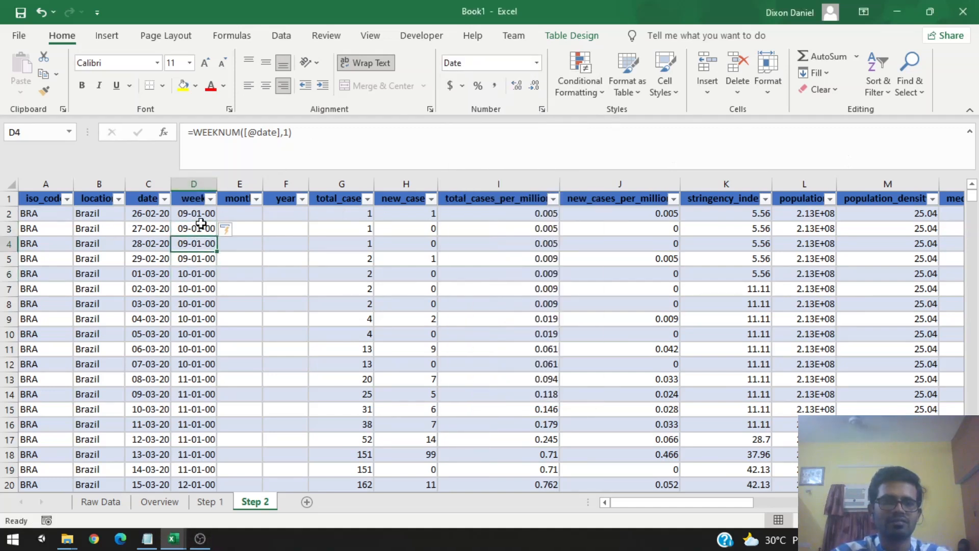
{"action": "left_click", "coordinate": [196, 178]}
{"action": "left_click", "coordinate": [537, 63]}
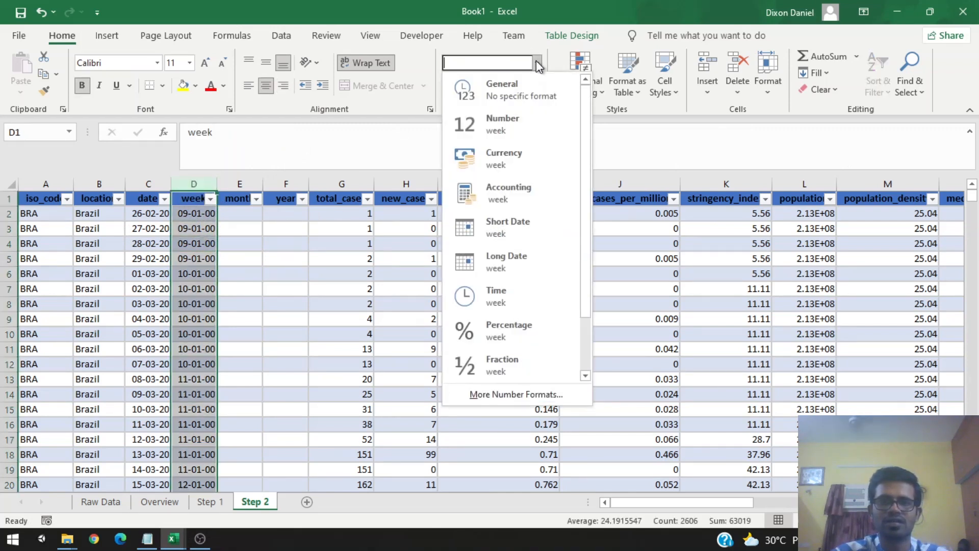
{"action": "left_click", "coordinate": [504, 124]}
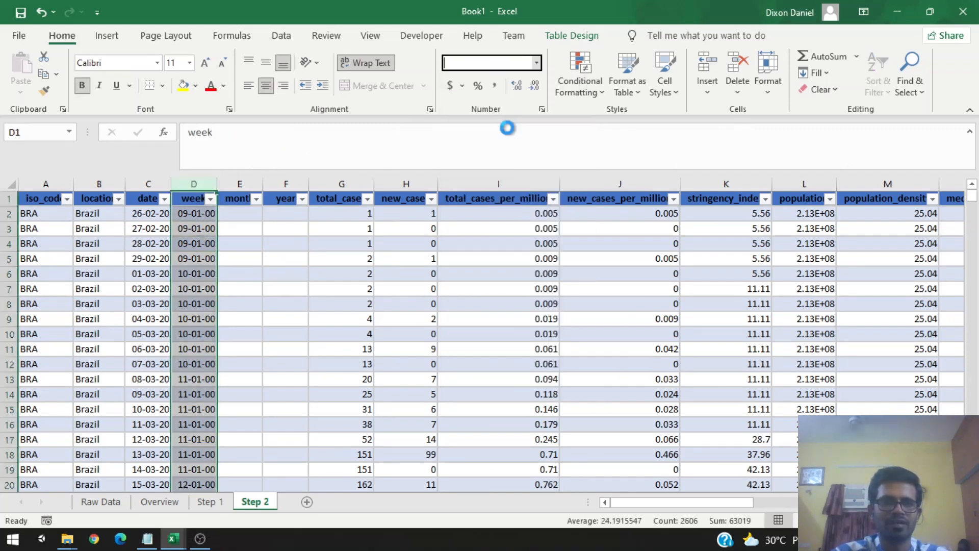
Step: Reduce the week column's numbers to zero decimal places
{"action": "left_click", "coordinate": [194, 256]}
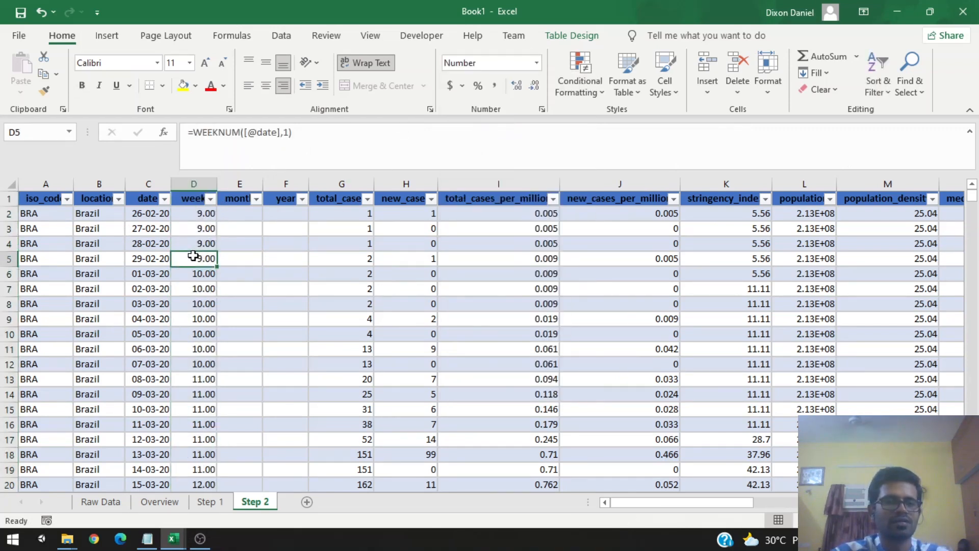
{"action": "left_click", "coordinate": [204, 180]}
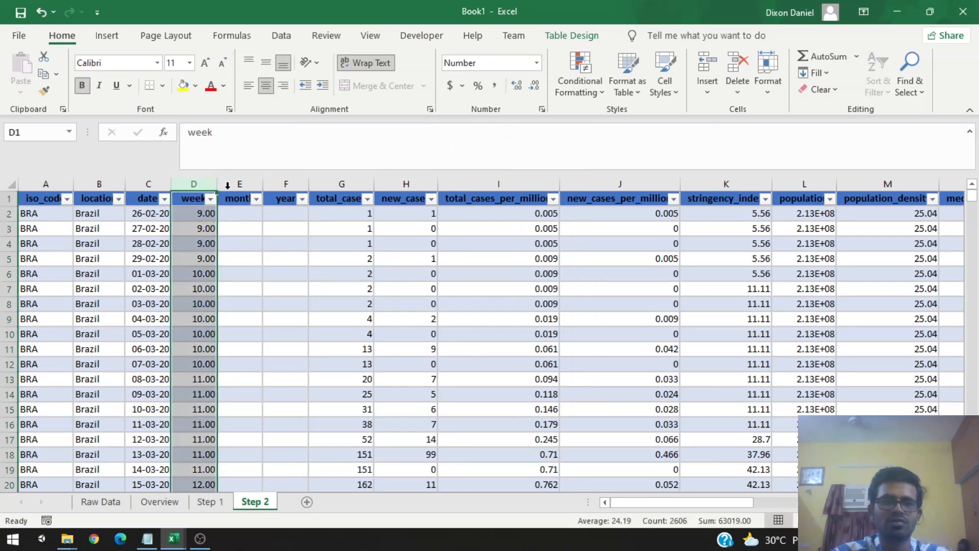
{"action": "left_click", "coordinate": [517, 86]}
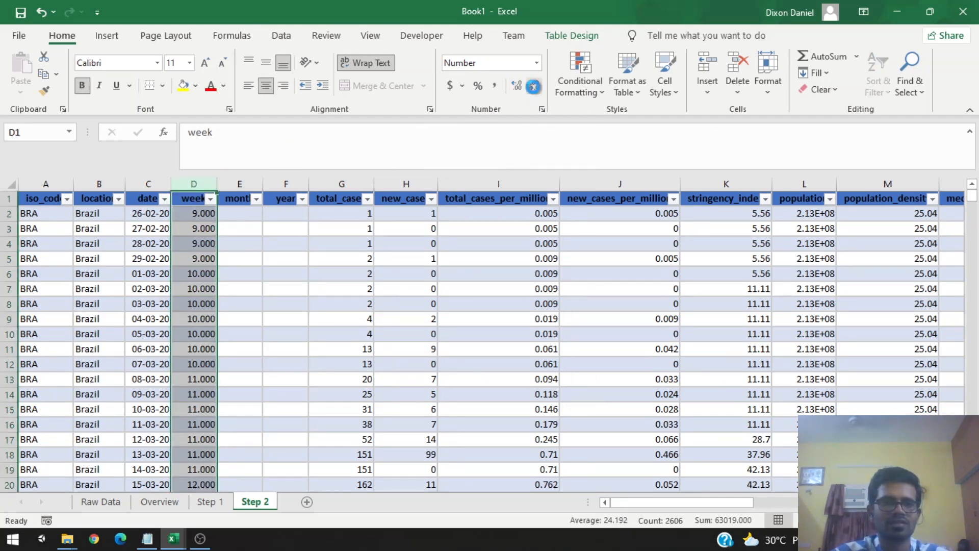
{"action": "left_click", "coordinate": [533, 86]}
{"action": "left_click", "coordinate": [533, 86]}
{"action": "left_click", "coordinate": [534, 86]}
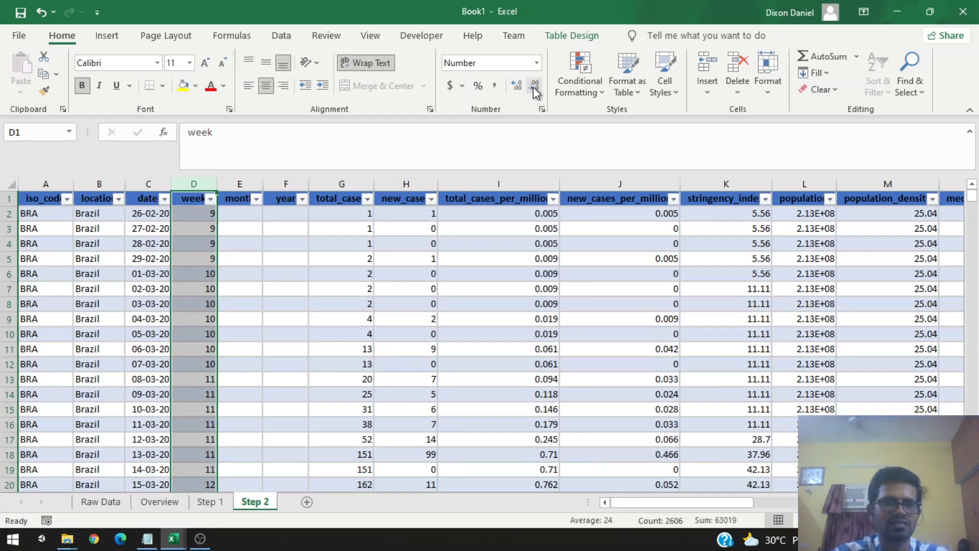
{"action": "left_click", "coordinate": [251, 264]}
{"action": "left_click", "coordinate": [245, 214]}
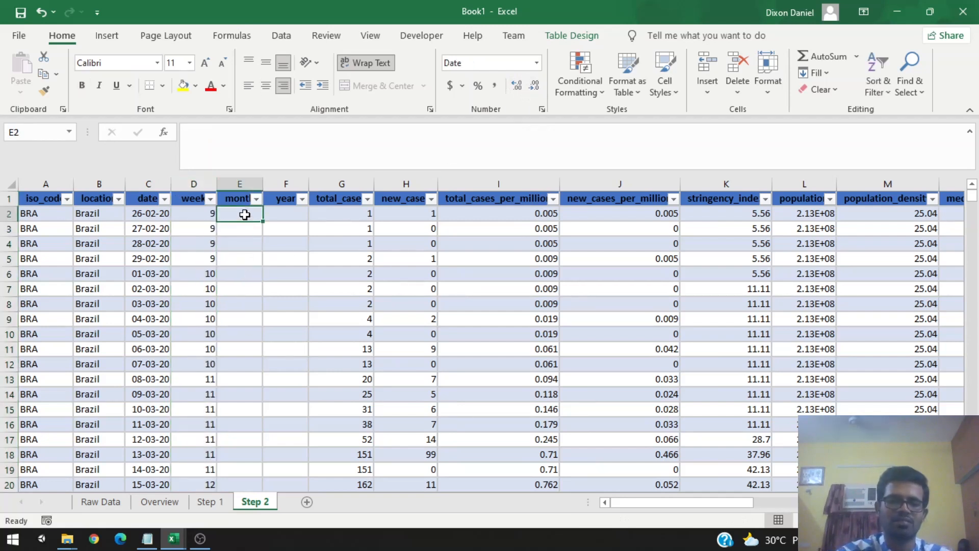
{"action": "type", "text": "="}
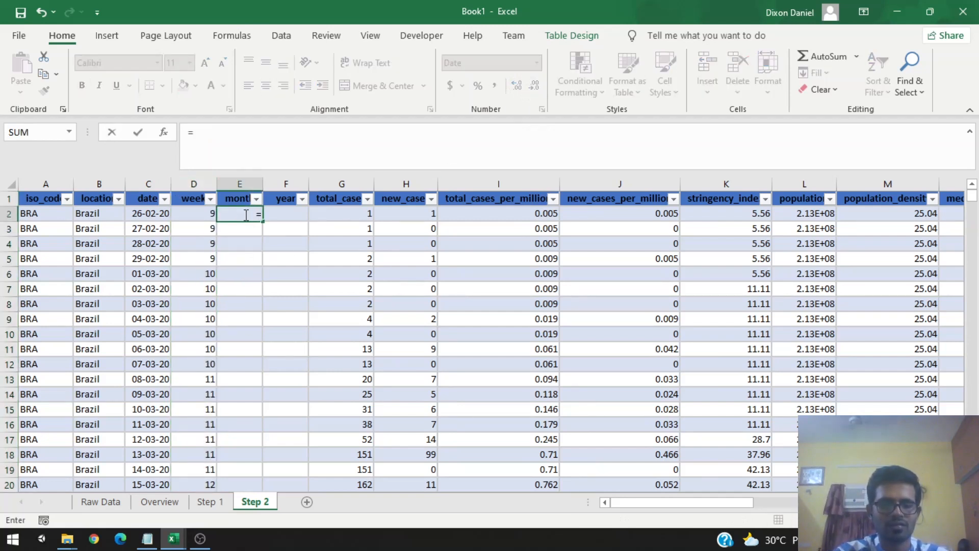
{"action": "type", "text": "text"}
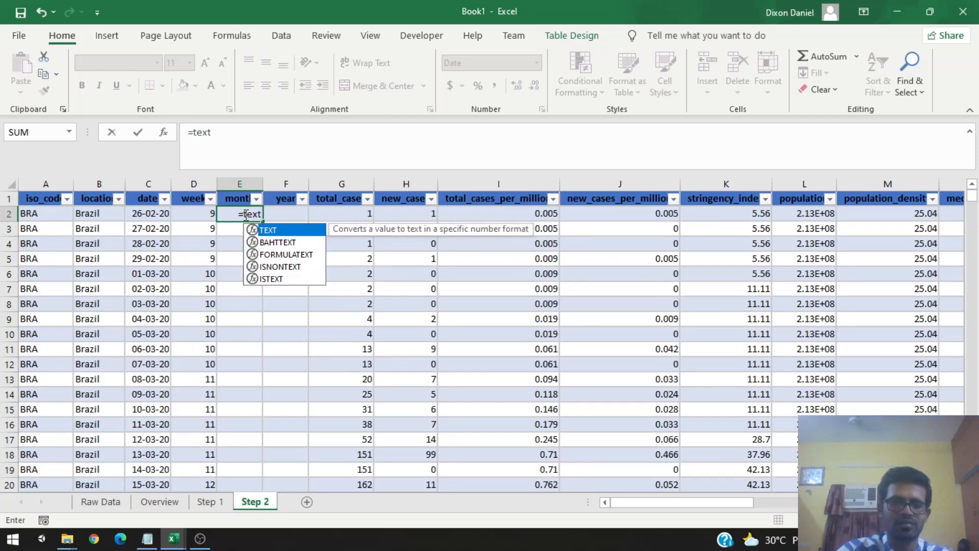
{"action": "type", "text": "("}
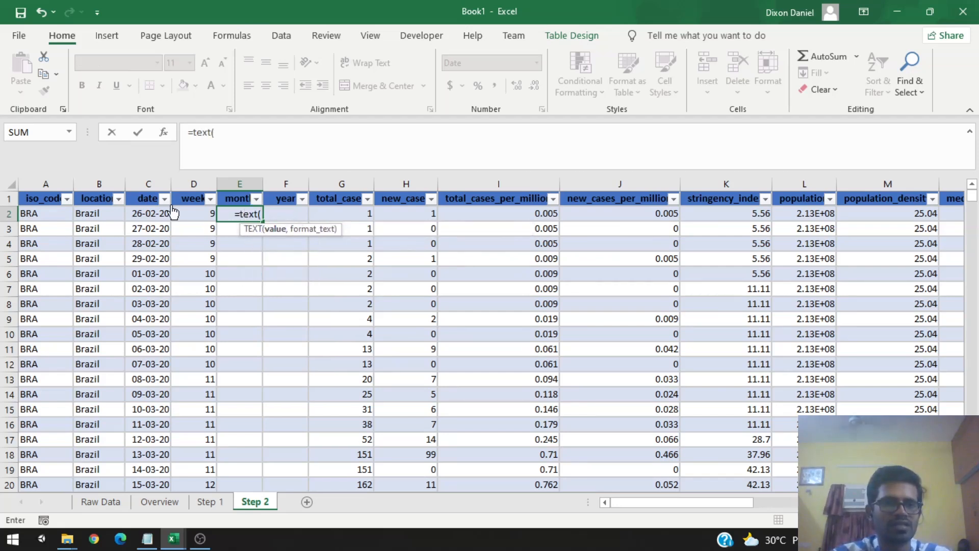
{"action": "left_click", "coordinate": [156, 212]}
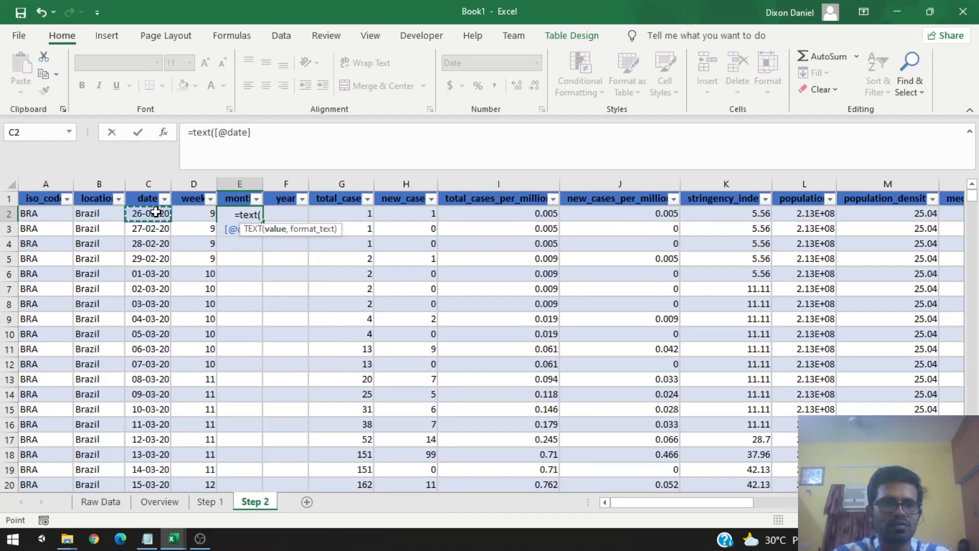
{"action": "type", "text": ","}
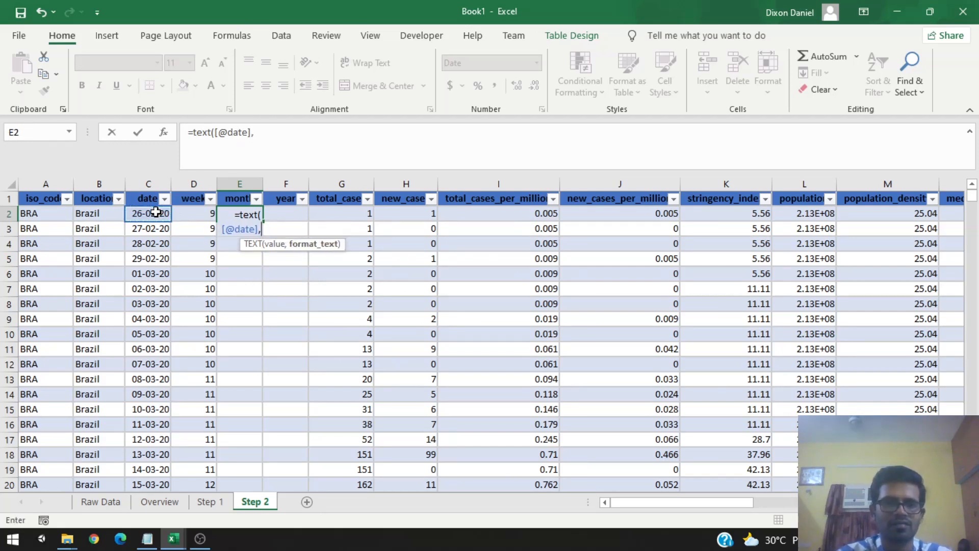
{"action": "type", "text": "\""}
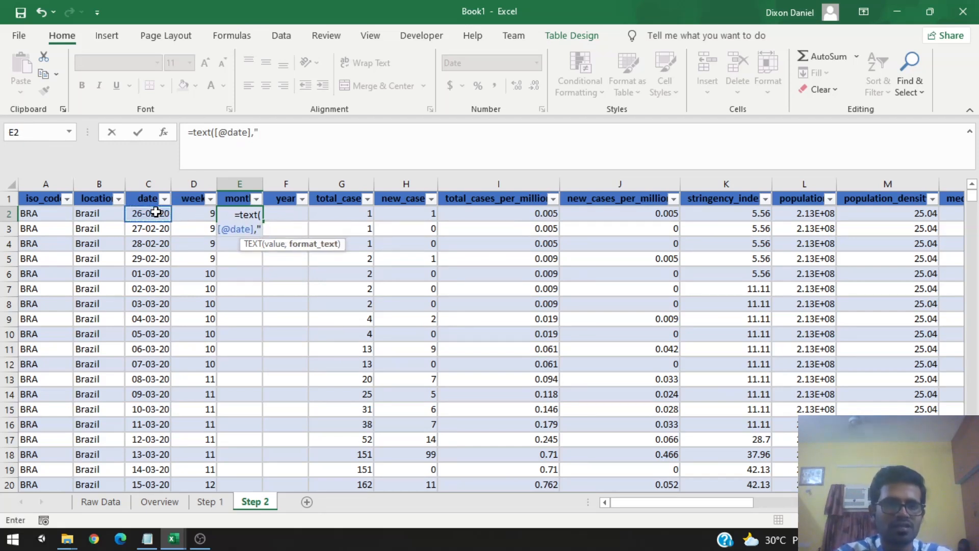
{"action": "type", "text": "mmm"}
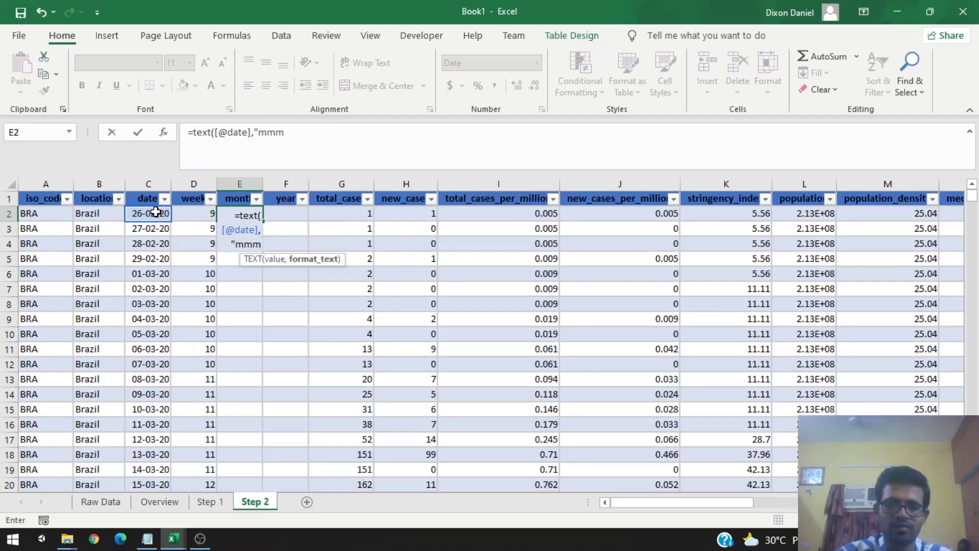
{"action": "type", "text": "\")"}
{"action": "key", "text": "Return"}
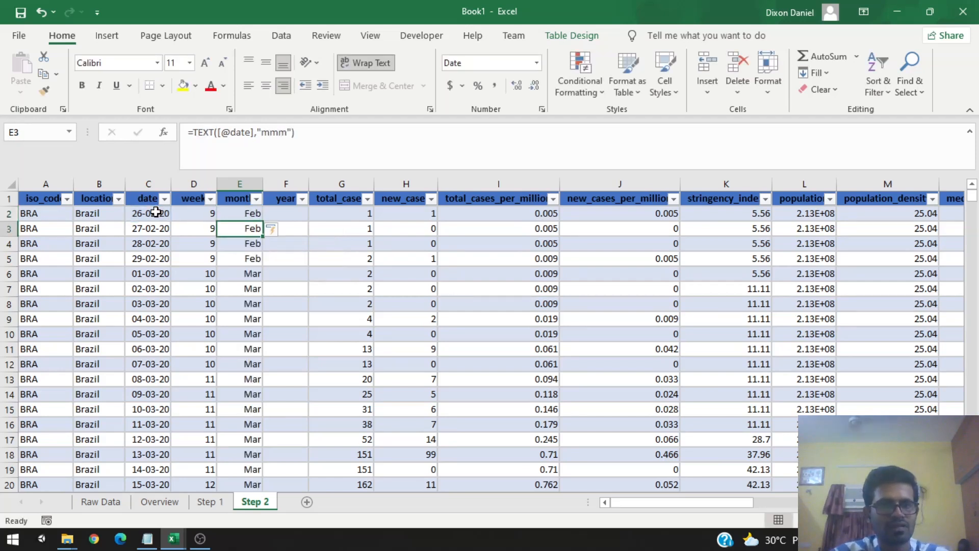
{"action": "left_click", "coordinate": [292, 216]}
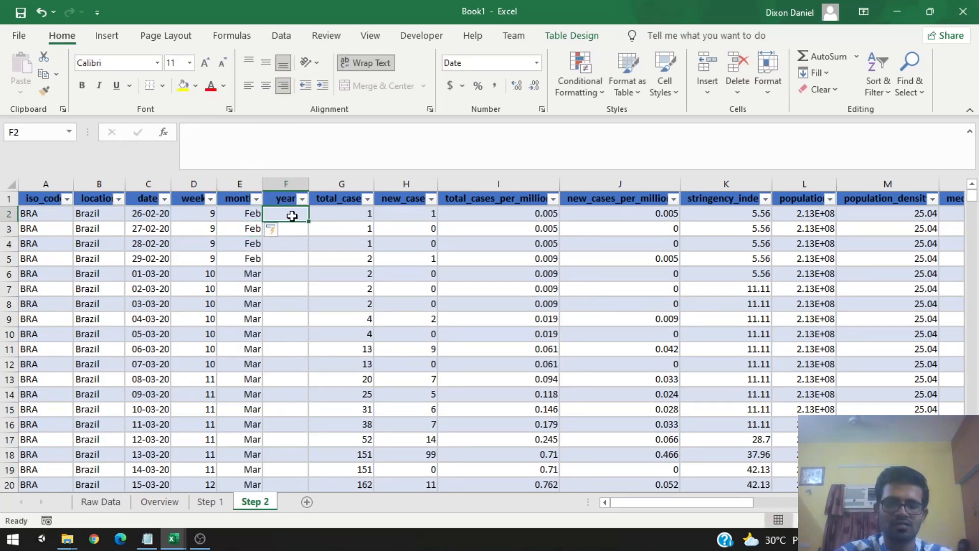
{"action": "type", "text": "="}
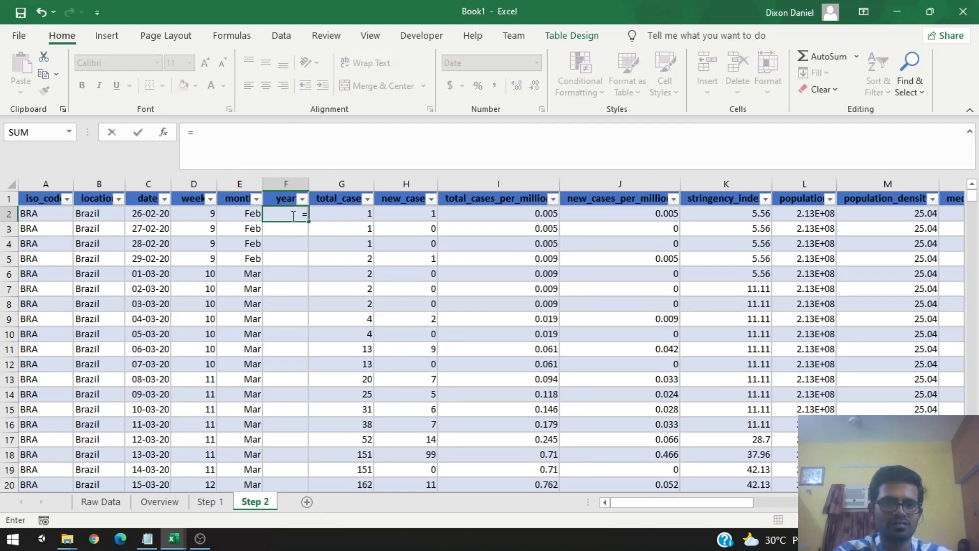
{"action": "type", "text": "text"}
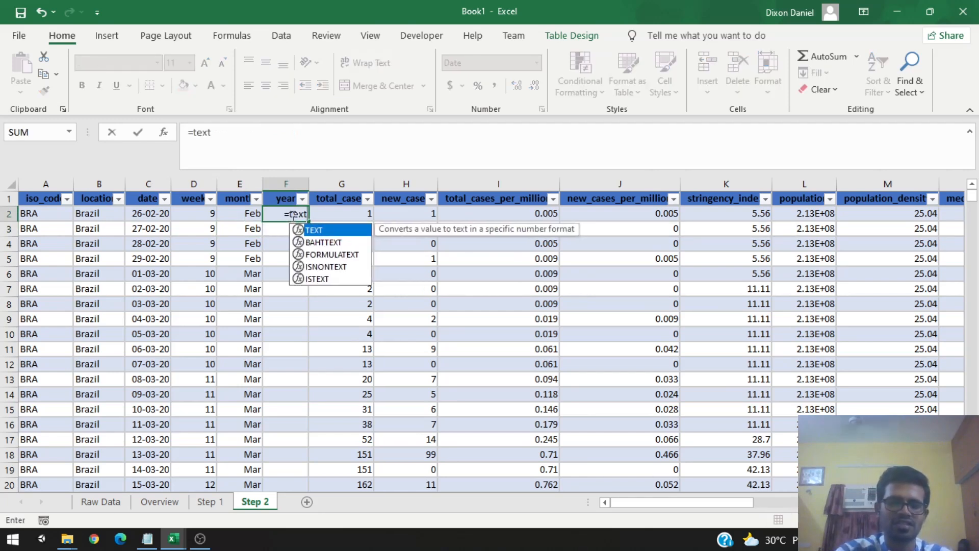
{"action": "type", "text": "("}
{"action": "left_click", "coordinate": [143, 214]}
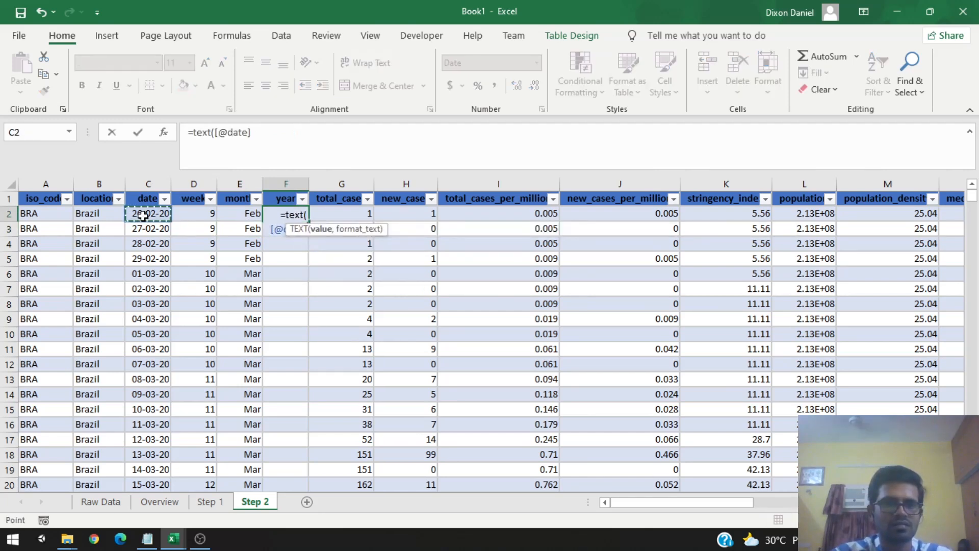
{"action": "type", "text": ","}
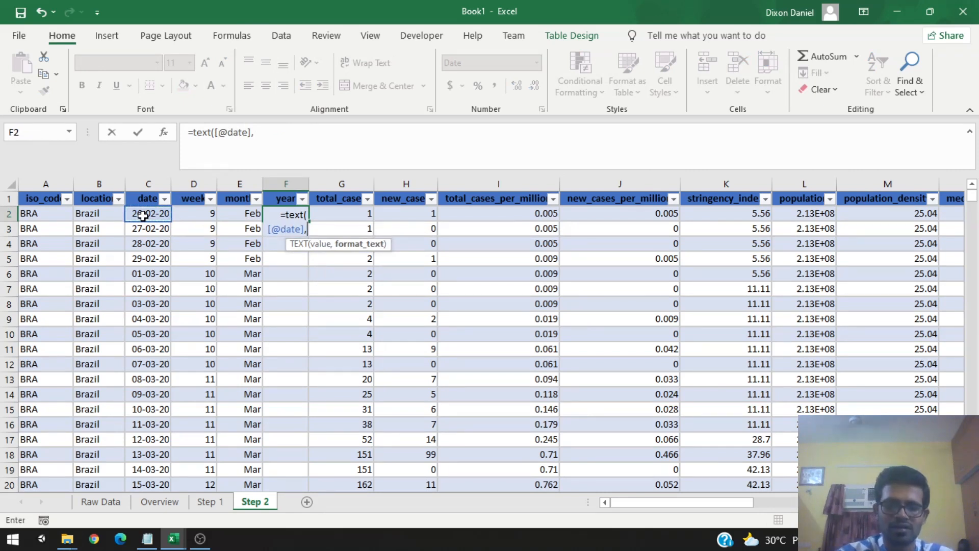
{"action": "type", "text": "\"yyy"}
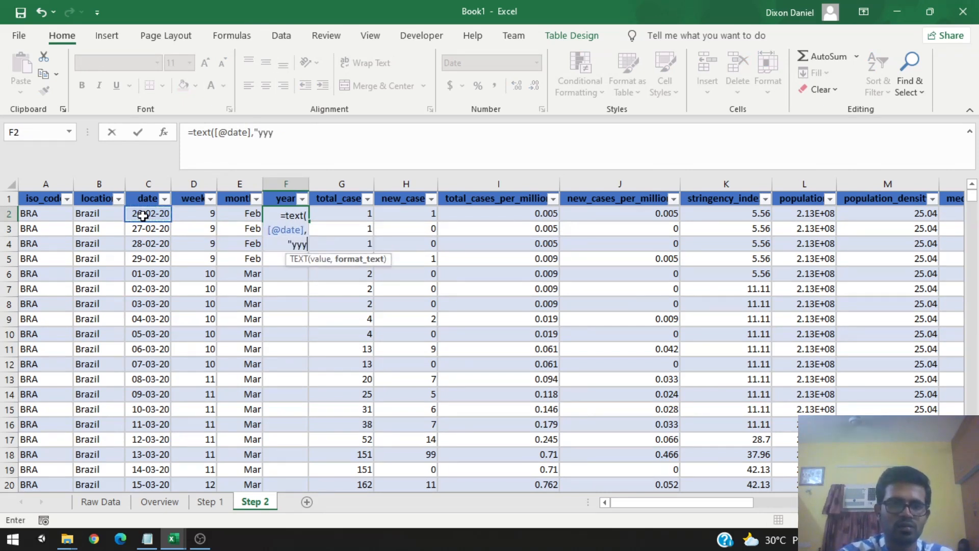
{"action": "type", "text": "y\")"}
{"action": "key", "text": "Return"}
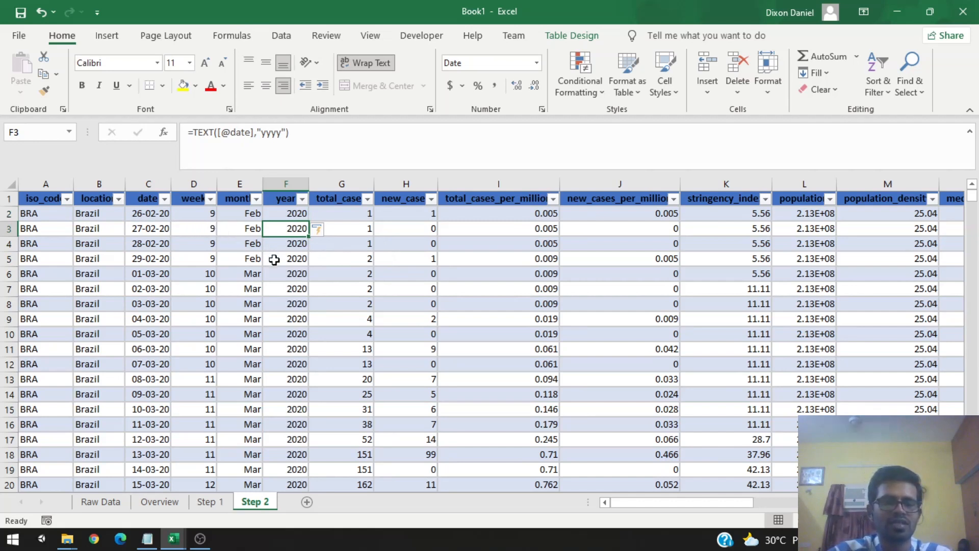
{"action": "left_click", "coordinate": [284, 269]}
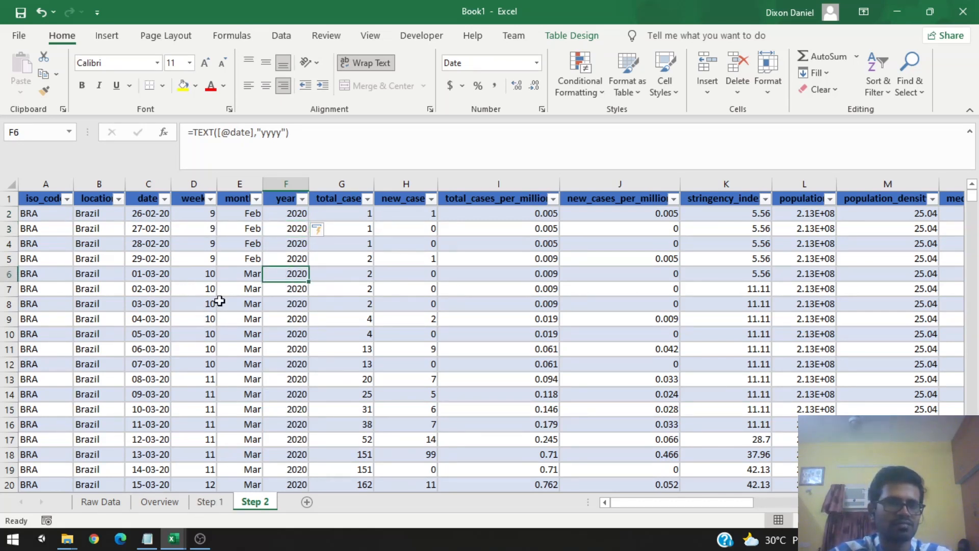
Step: Open the Overview sheet and review the Step 3 color scales item in the outline
{"action": "left_click", "coordinate": [169, 503]}
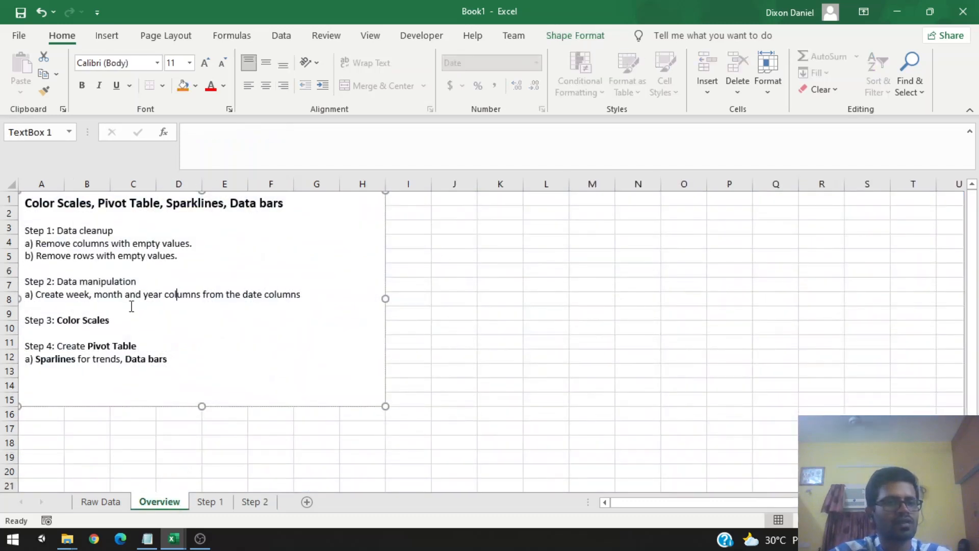
{"action": "left_click_drag", "start_coordinate": [124, 314], "coordinate": [24, 320]}
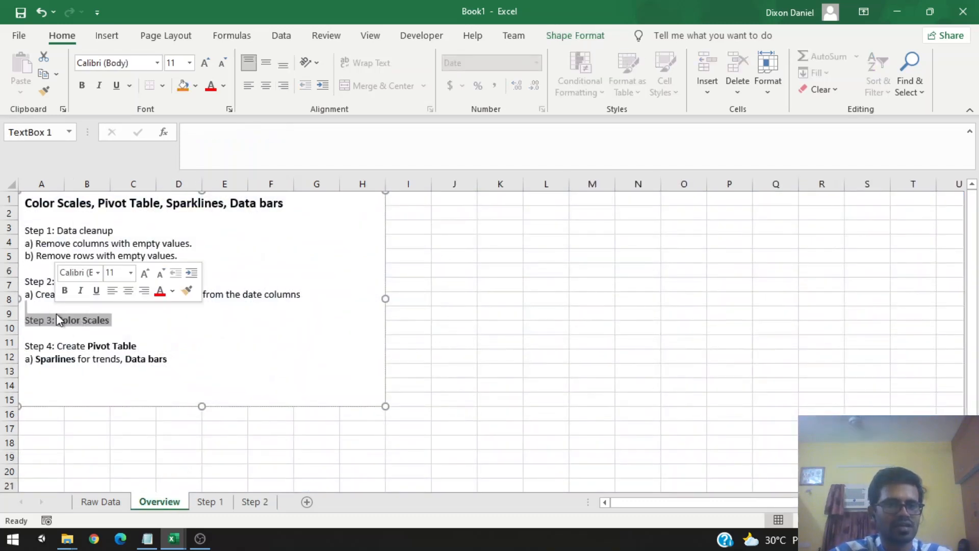
{"action": "left_click", "coordinate": [63, 321]}
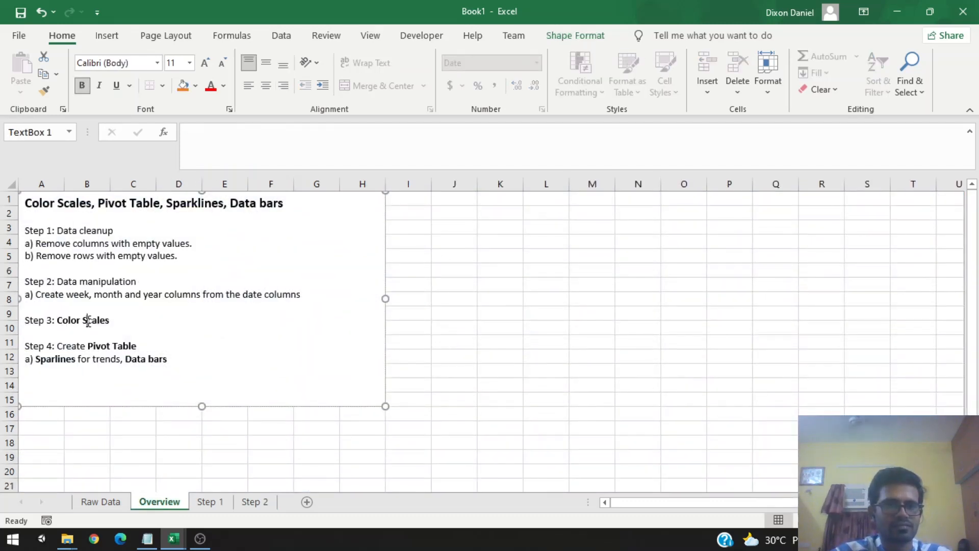
Step: Add a new worksheet and rename it Step 3
{"action": "left_click", "coordinate": [306, 502]}
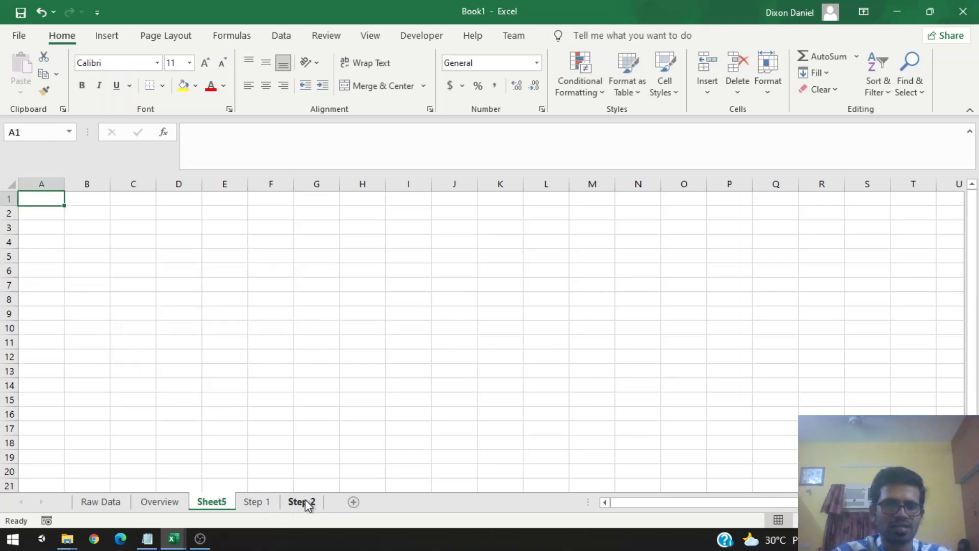
{"action": "right_click", "coordinate": [223, 507]}
{"action": "left_click", "coordinate": [265, 349]}
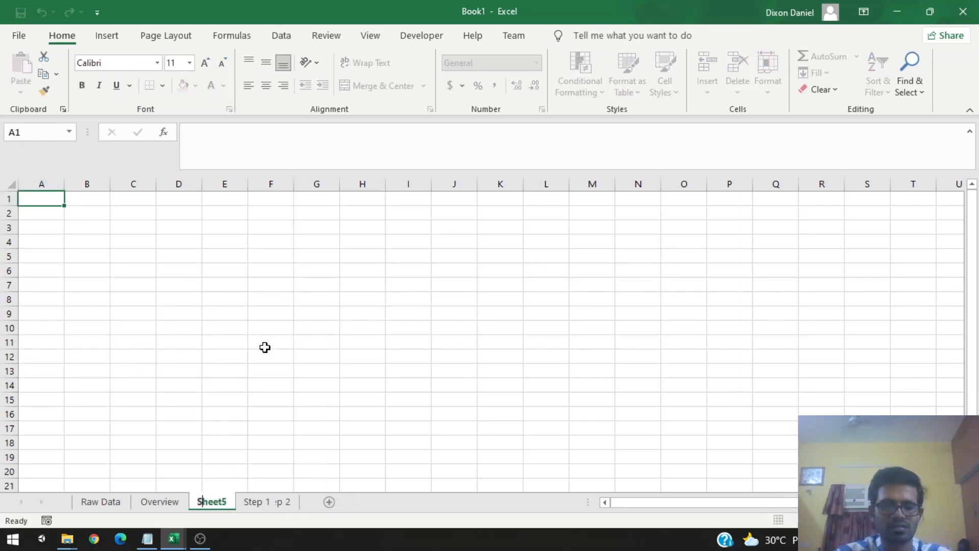
{"action": "type", "text": "Step 3"}
{"action": "key", "text": "Return"}
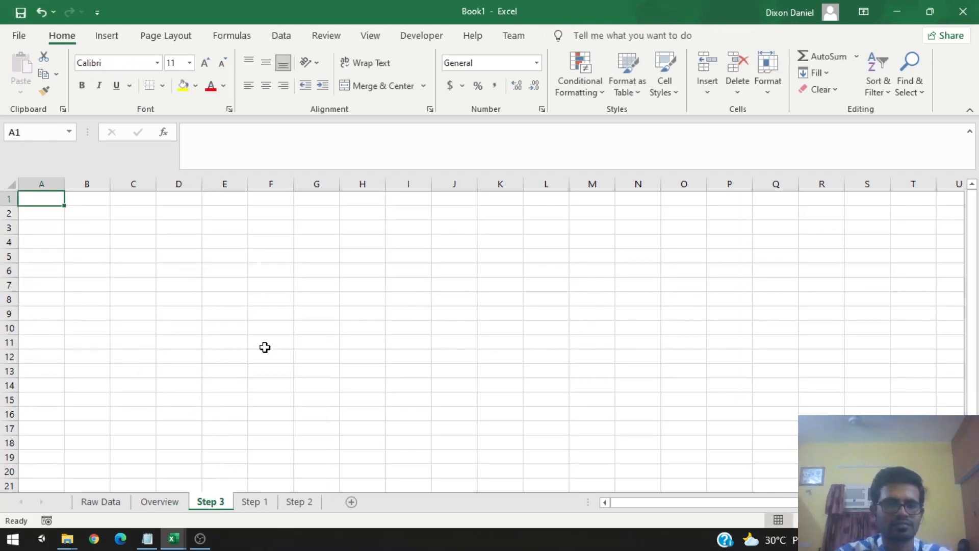
Step: Copy the entire Step 2 table and paste it into the Step 3 sheet
{"action": "left_click", "coordinate": [300, 502]}
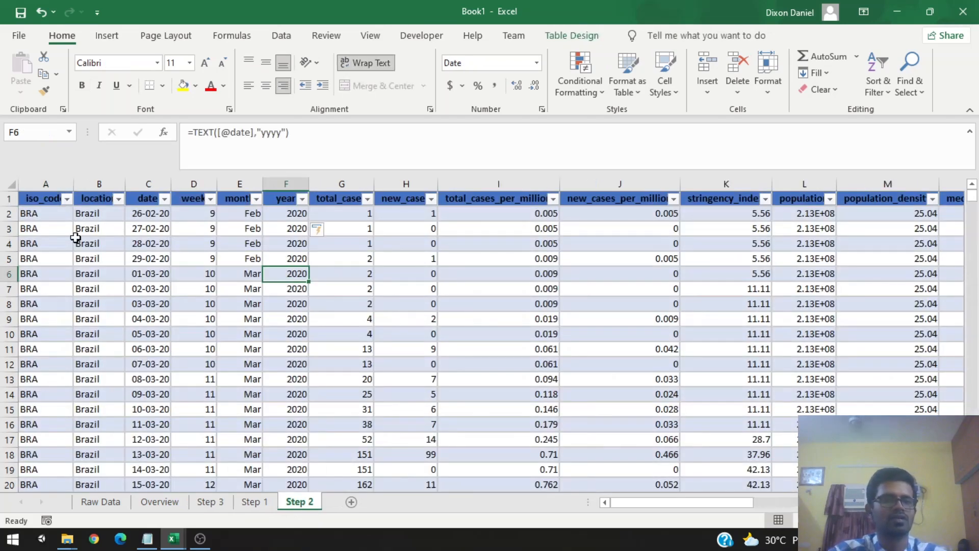
{"action": "left_click", "coordinate": [49, 204]}
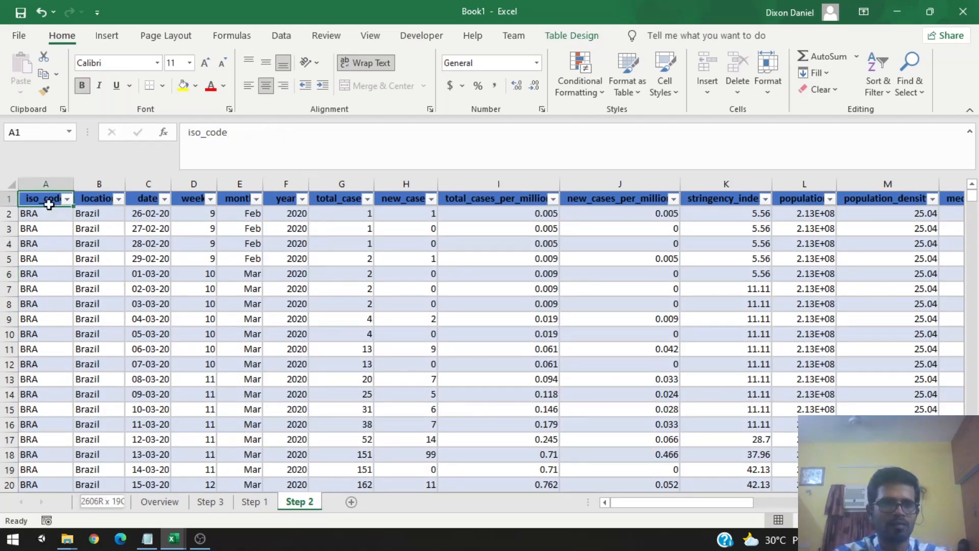
{"action": "key", "text": "ctrl+shift+End"}
{"action": "key", "text": "ctrl+c"}
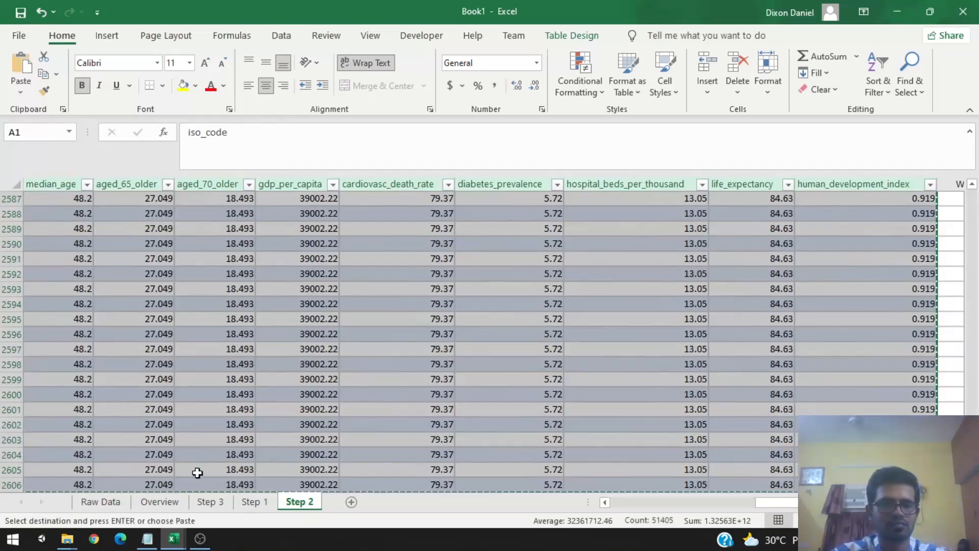
{"action": "left_click", "coordinate": [211, 502]}
{"action": "key", "text": "ctrl+v"}
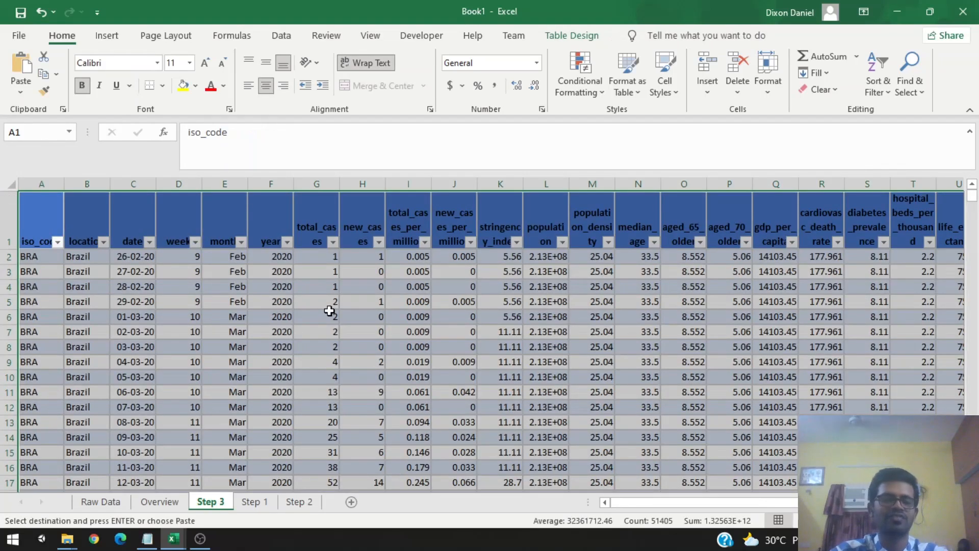
{"action": "left_click", "coordinate": [237, 331]}
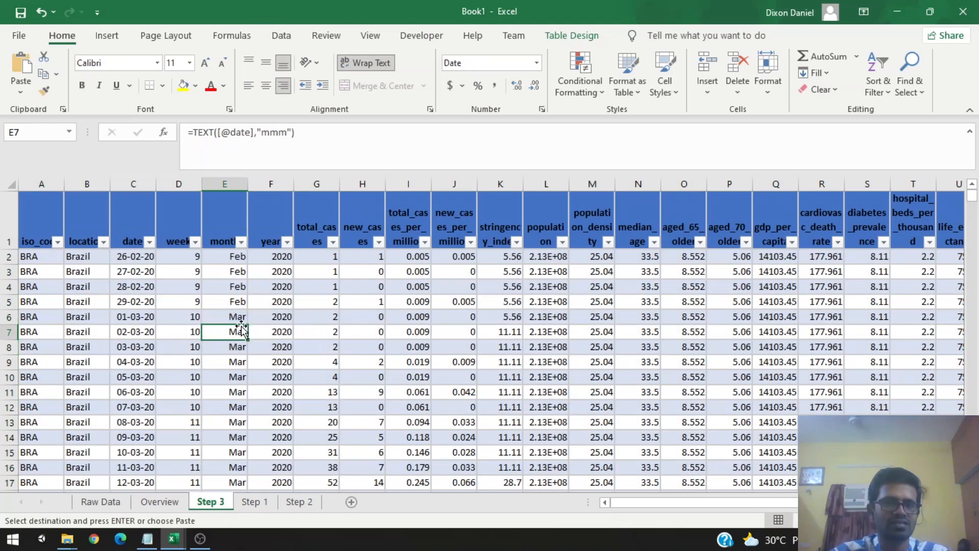
{"action": "scroll", "coordinate": [417, 328], "scroll_direction": "down", "scroll_amount": 3}
{"action": "scroll", "coordinate": [422, 350], "scroll_direction": "up", "scroll_amount": 3}
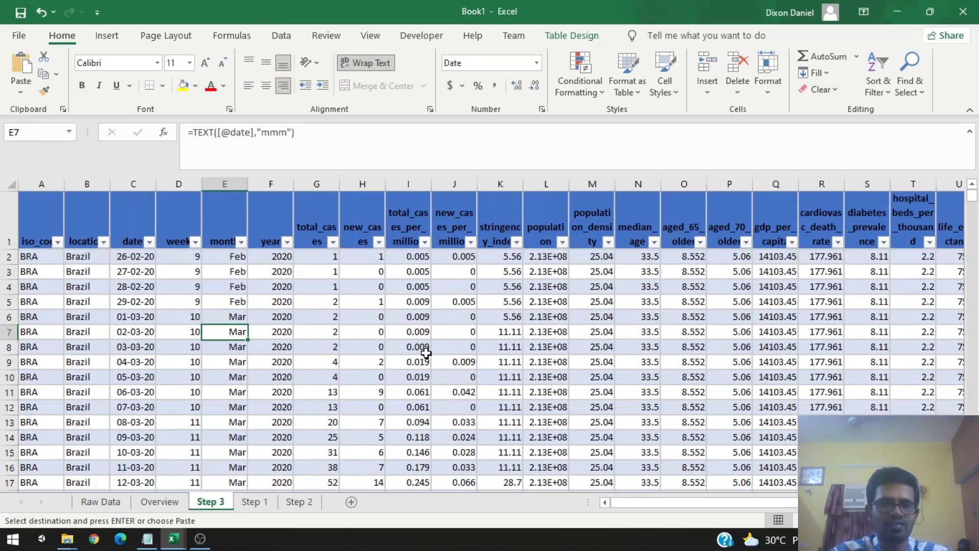
{"action": "left_click", "coordinate": [364, 184]}
{"action": "scroll", "coordinate": [364, 302], "scroll_direction": "down", "scroll_amount": 1}
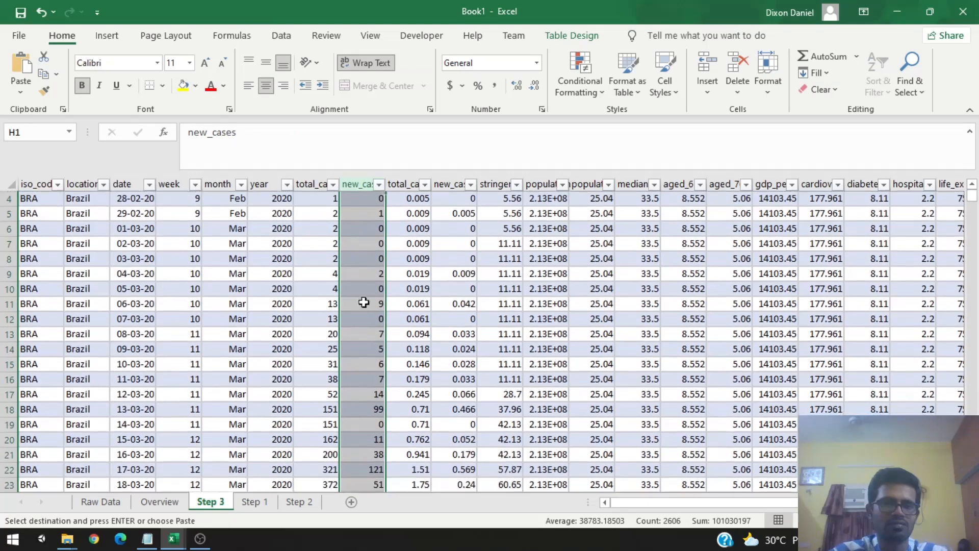
{"action": "scroll", "coordinate": [363, 302], "scroll_direction": "up", "scroll_amount": 1}
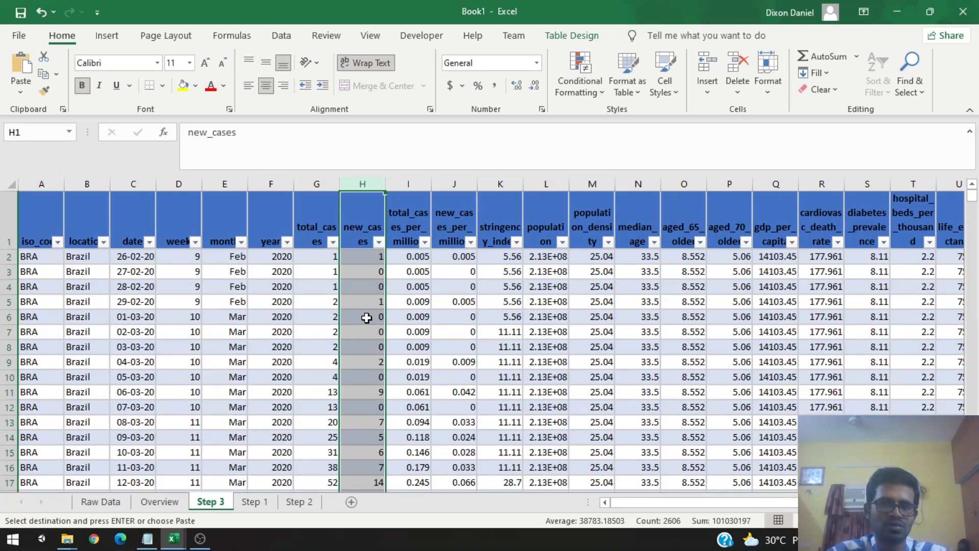
{"action": "left_click", "coordinate": [367, 318]}
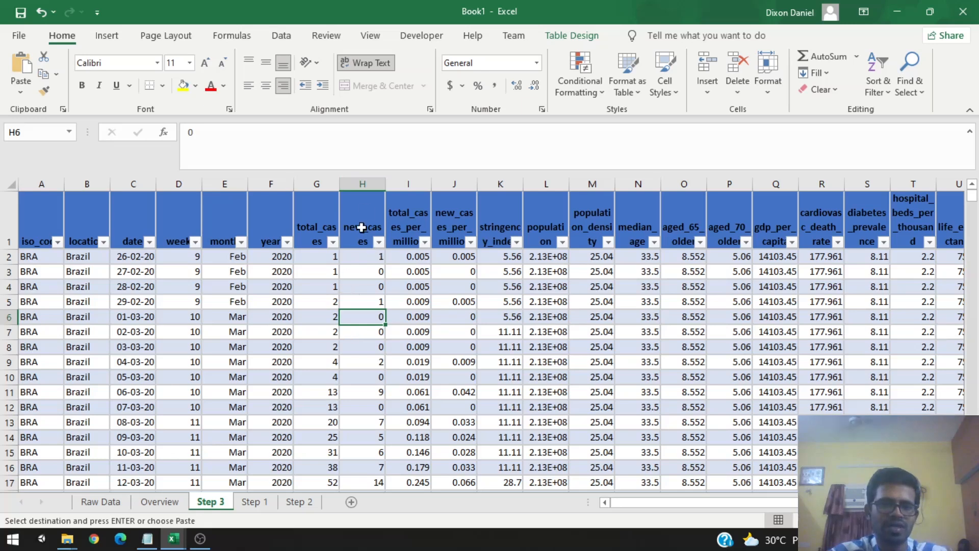
Step: Start a new color scale rule for the new_cases column and choose the 3-Color Scale format style
{"action": "left_click", "coordinate": [374, 185]}
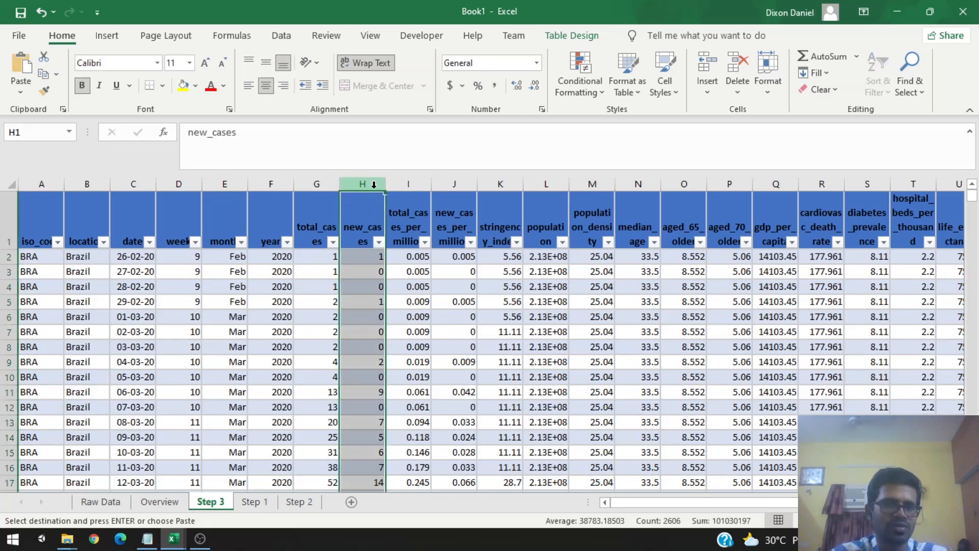
{"action": "left_click", "coordinate": [594, 90]}
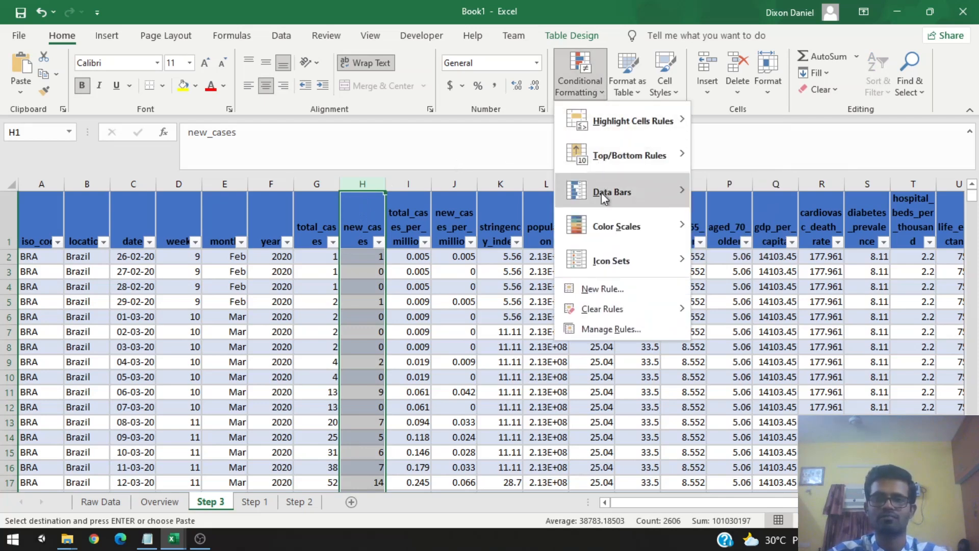
{"action": "mouse_move", "coordinate": [602, 225]}
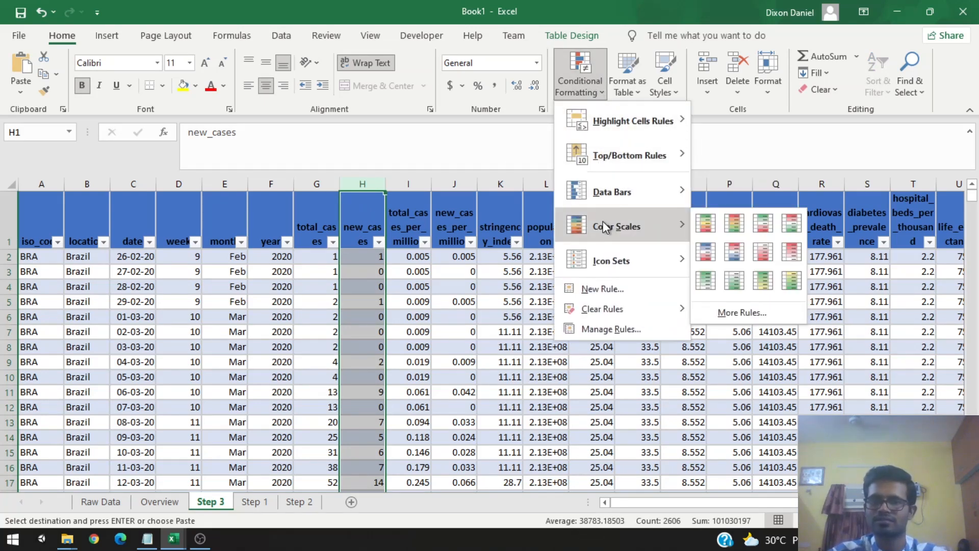
{"action": "left_click", "coordinate": [742, 312]}
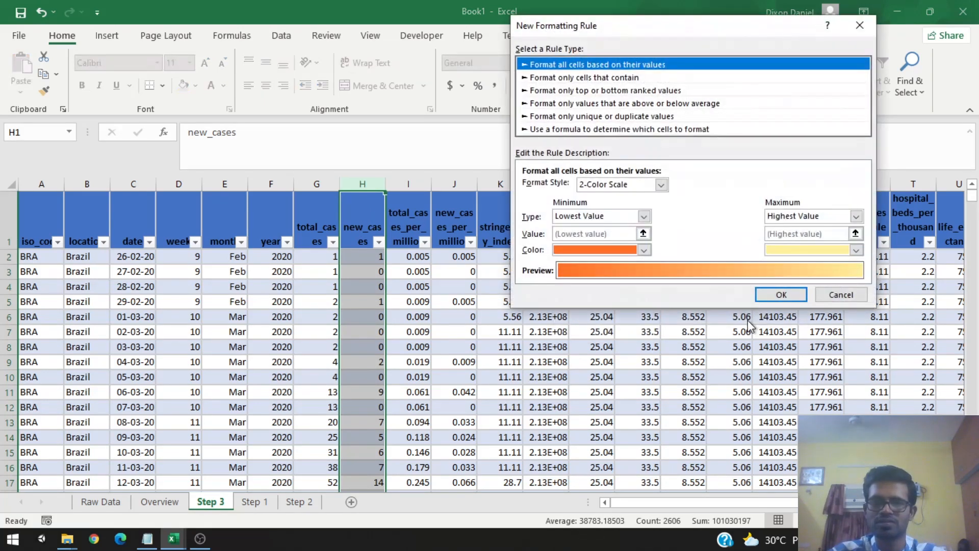
{"action": "left_click", "coordinate": [661, 184]}
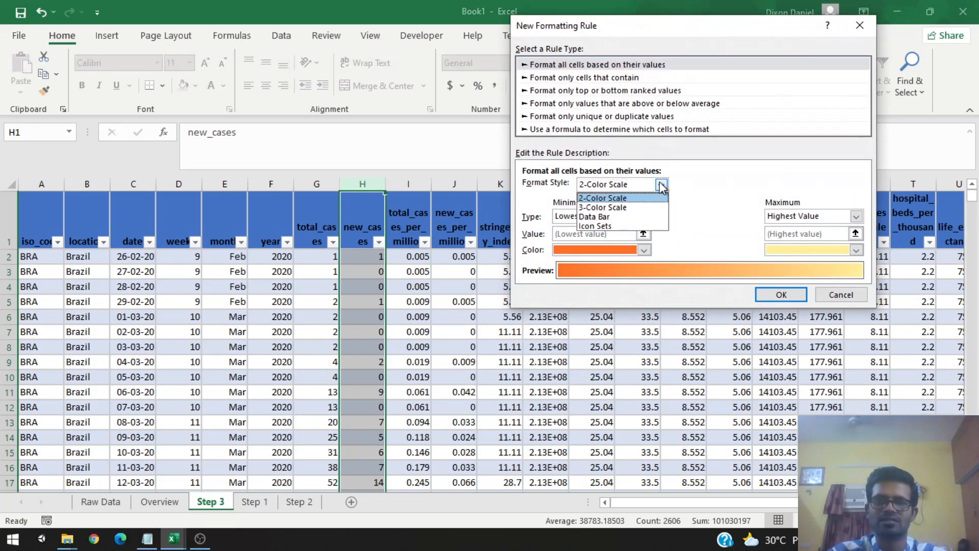
{"action": "left_click", "coordinate": [646, 207]}
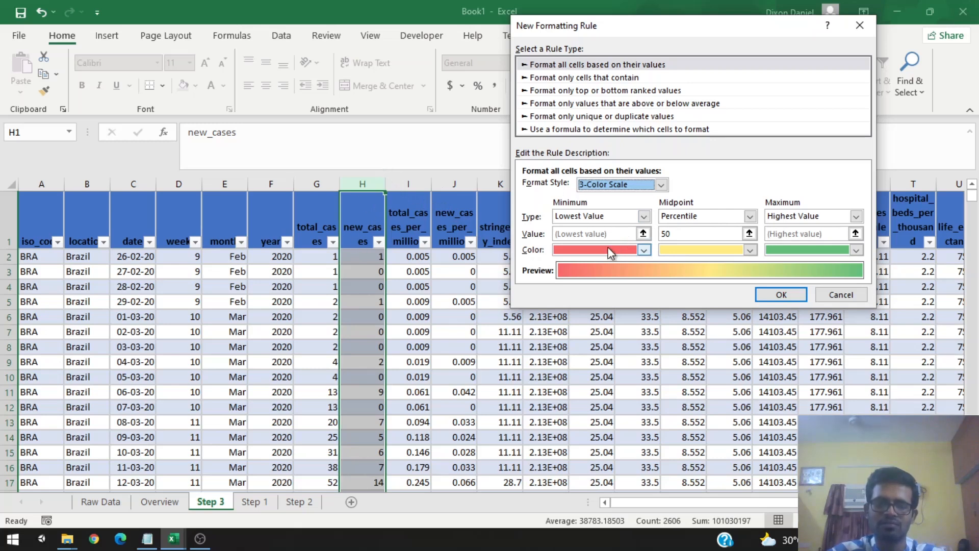
Step: Set the minimum color to green and the maximum color to red, then apply the rule
{"action": "left_click", "coordinate": [646, 216]}
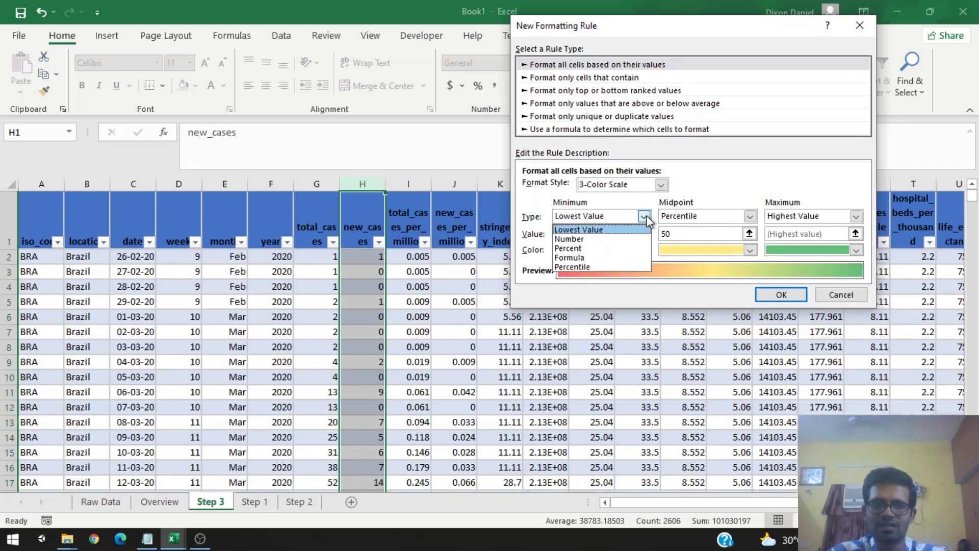
{"action": "left_click", "coordinate": [645, 216]}
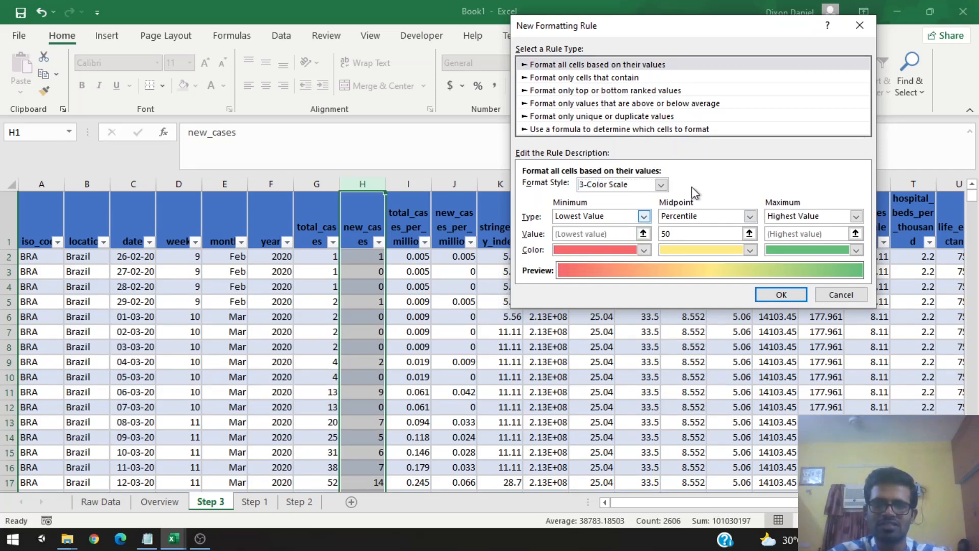
{"action": "left_click", "coordinate": [644, 249]}
{"action": "left_click", "coordinate": [610, 384]}
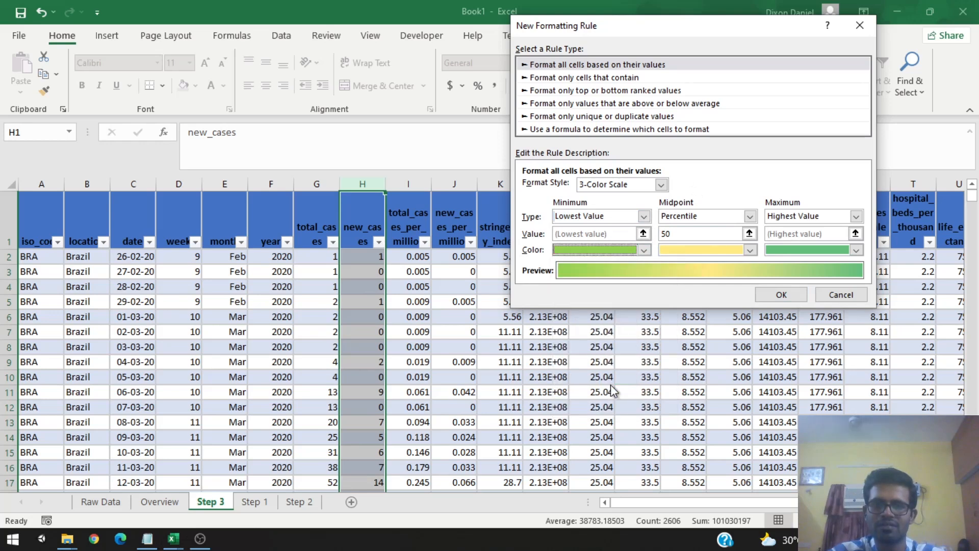
{"action": "left_click", "coordinate": [856, 216]}
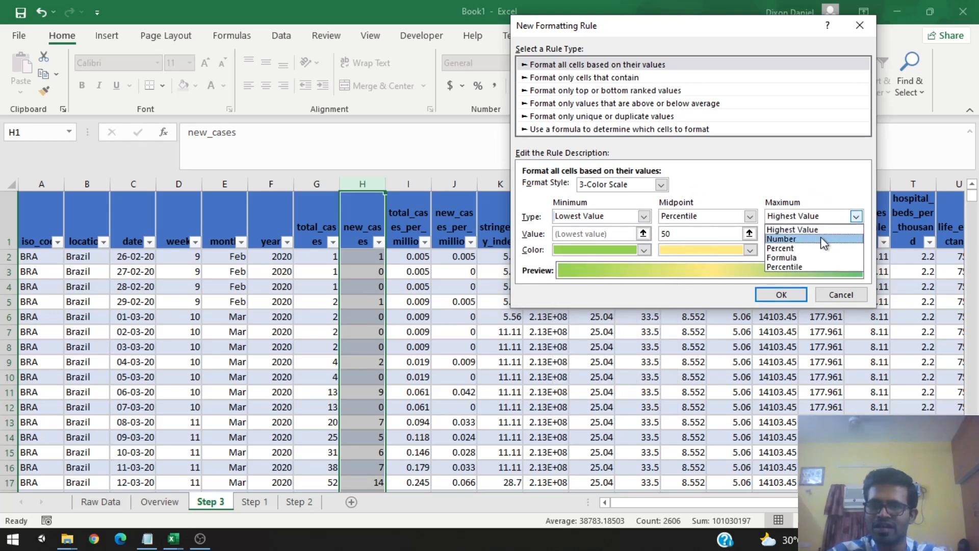
{"action": "left_click", "coordinate": [819, 215]}
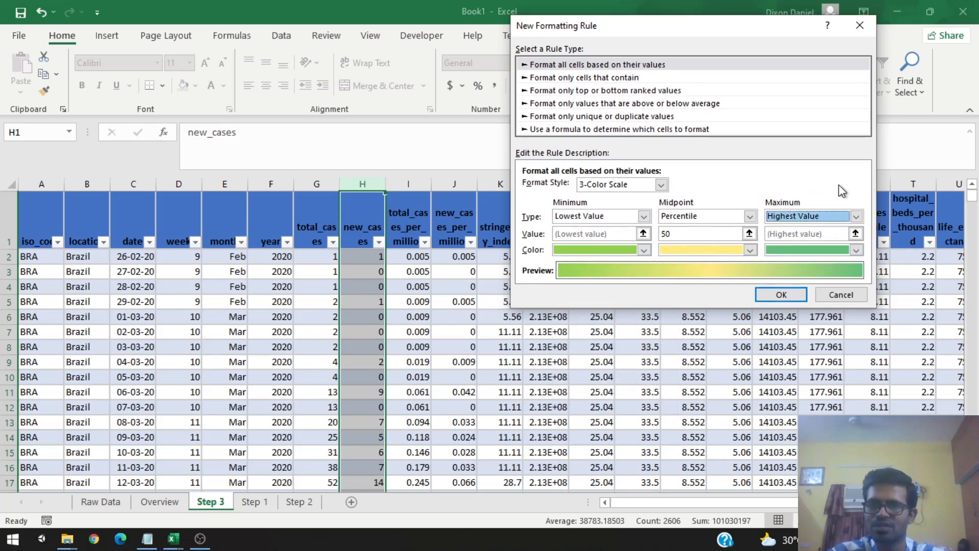
{"action": "left_click", "coordinate": [858, 250]}
{"action": "left_click", "coordinate": [790, 389]}
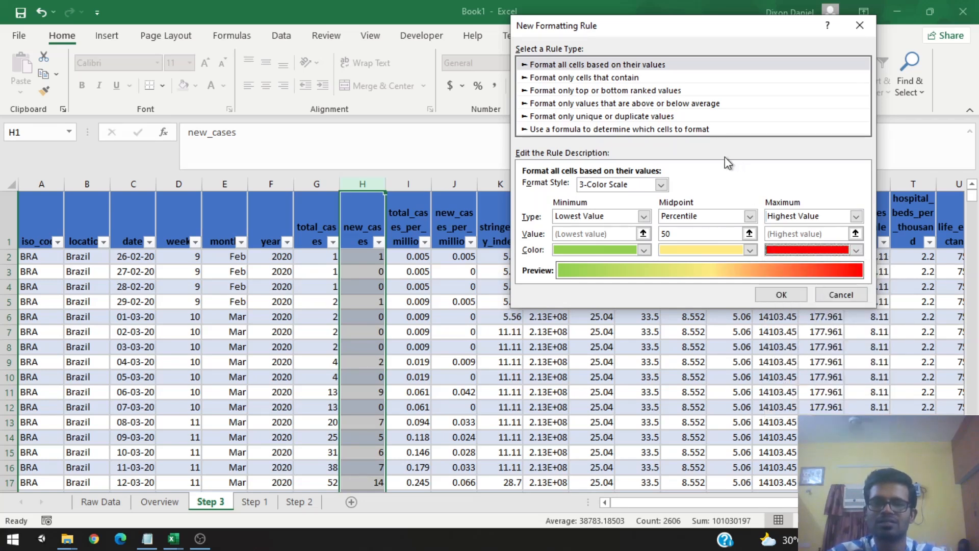
{"action": "left_click", "coordinate": [782, 295]}
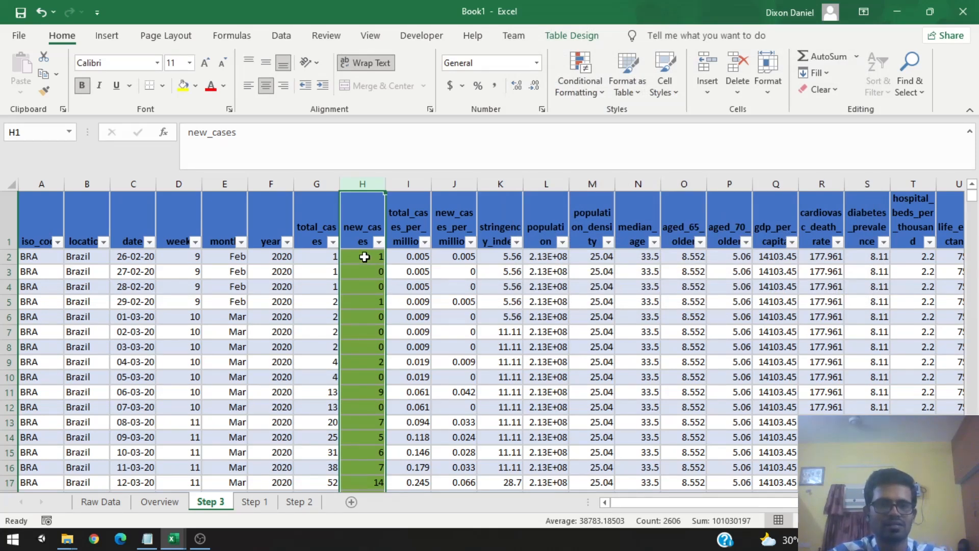
Step: Widen the new_cases column
{"action": "scroll", "coordinate": [364, 257], "scroll_direction": "down", "scroll_amount": 9}
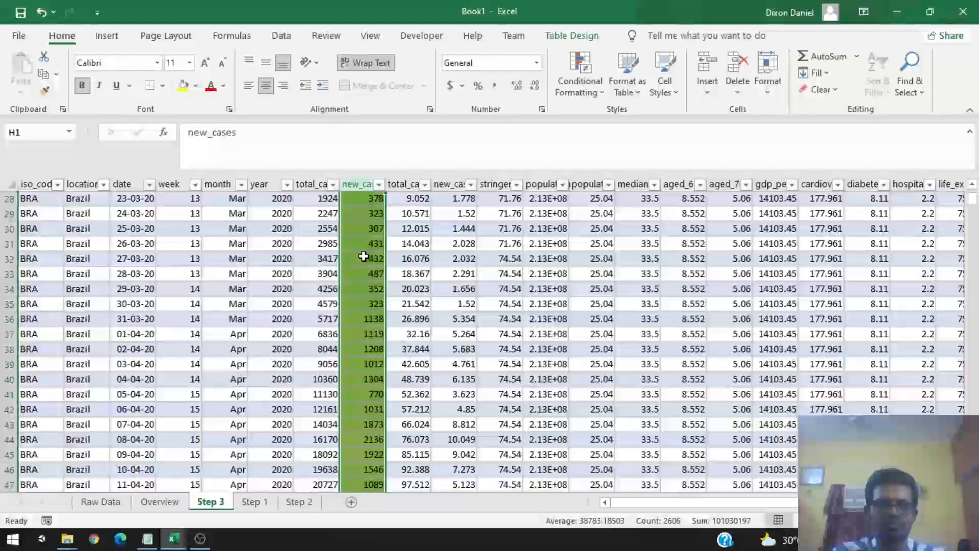
{"action": "scroll", "coordinate": [364, 256], "scroll_direction": "down", "scroll_amount": 7}
{"action": "scroll", "coordinate": [364, 256], "scroll_direction": "up", "scroll_amount": 16}
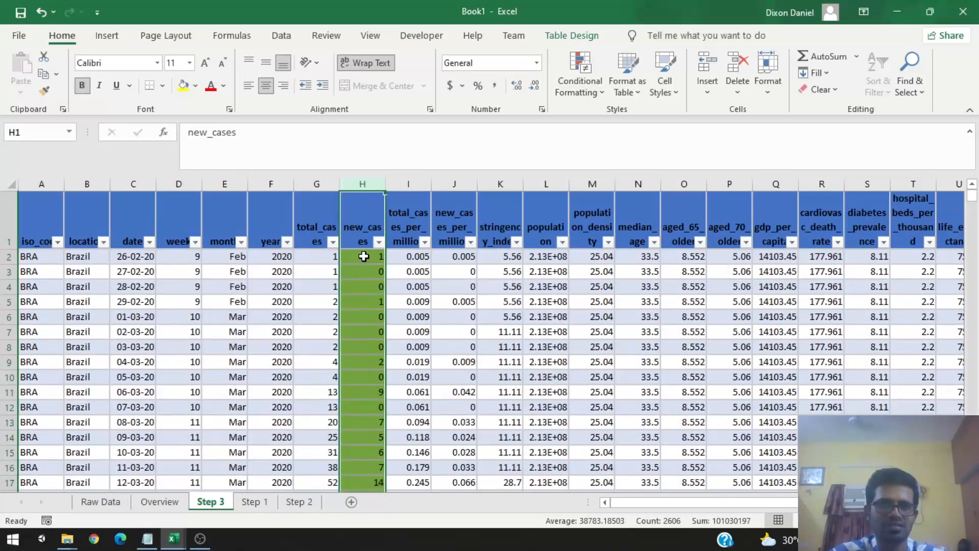
{"action": "scroll", "coordinate": [364, 256], "scroll_direction": "down", "scroll_amount": 20}
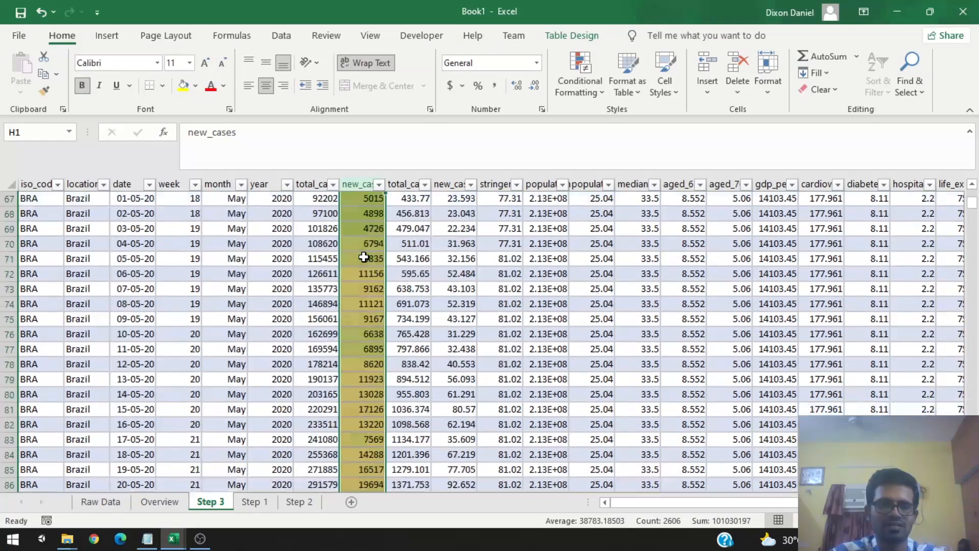
{"action": "scroll", "coordinate": [364, 256], "scroll_direction": "up", "scroll_amount": 20}
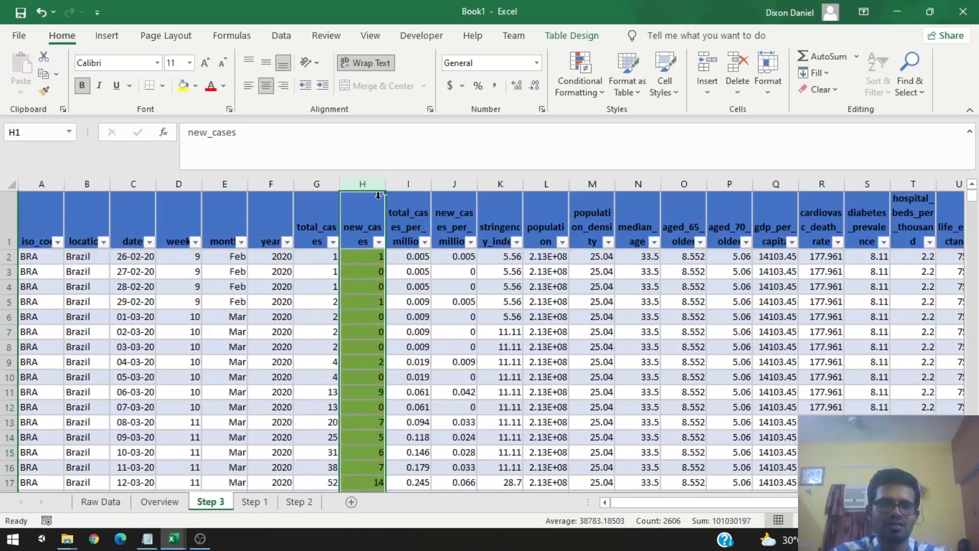
{"action": "left_click_drag", "start_coordinate": [387, 182], "coordinate": [511, 178]}
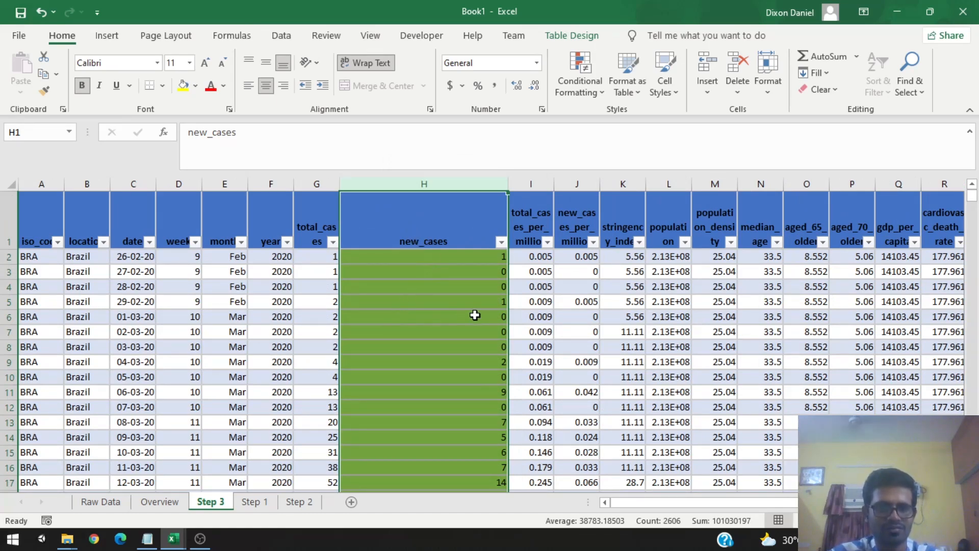
Step: Examine the color scale along the full length of the new_cases column
{"action": "scroll", "coordinate": [475, 315], "scroll_direction": "down", "scroll_amount": 8}
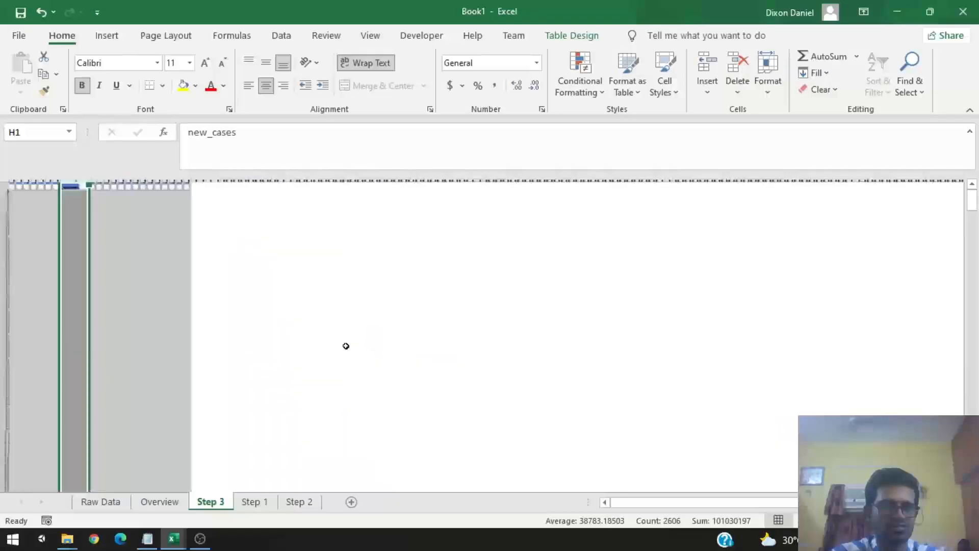
{"action": "scroll", "coordinate": [346, 346], "scroll_direction": "down", "scroll_amount": 2}
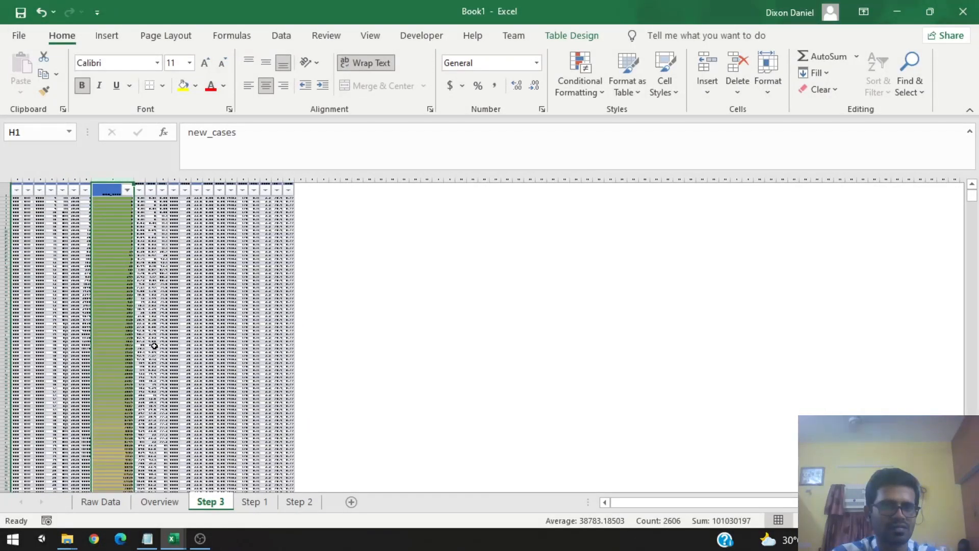
{"action": "scroll", "coordinate": [154, 346], "scroll_direction": "down", "scroll_amount": 5}
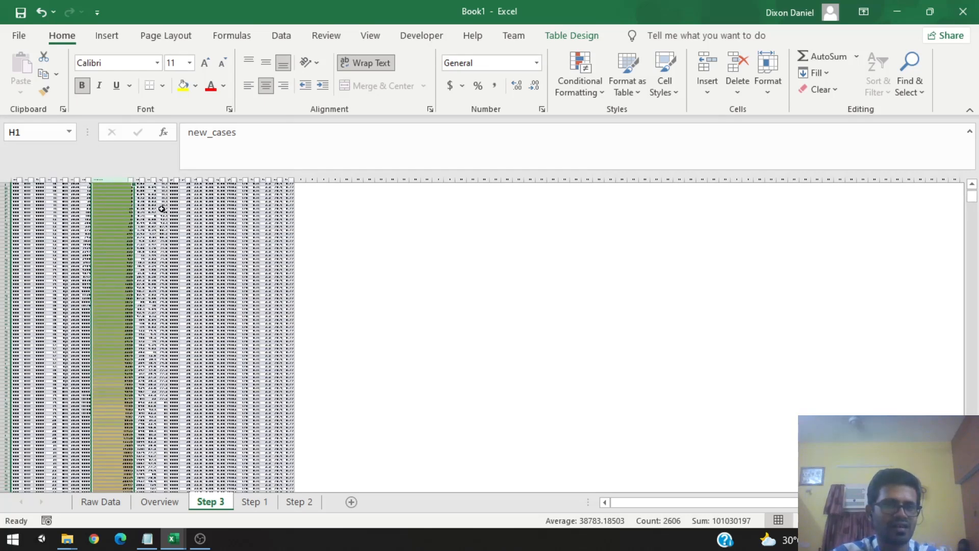
{"action": "scroll", "coordinate": [127, 219], "scroll_direction": "down", "scroll_amount": 6}
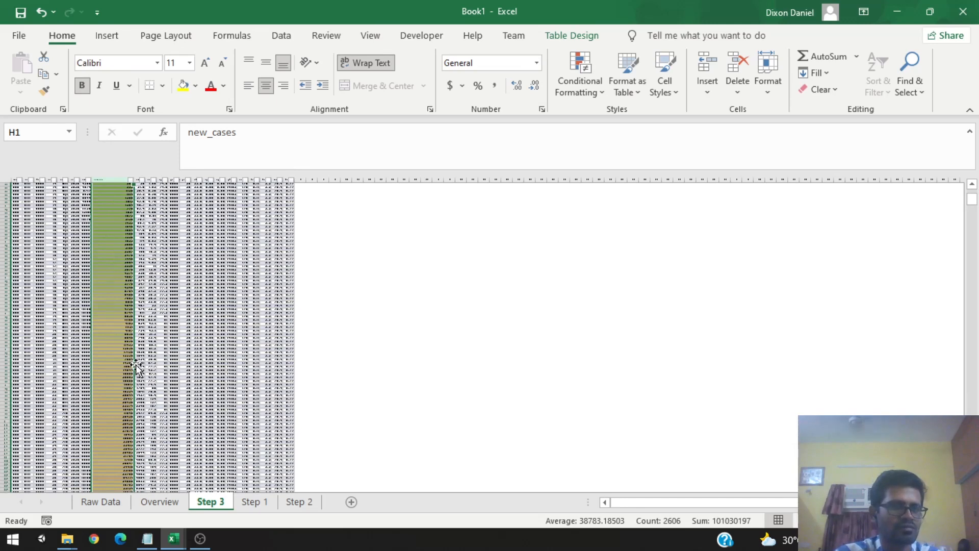
{"action": "scroll", "coordinate": [105, 324], "scroll_direction": "down", "scroll_amount": 3}
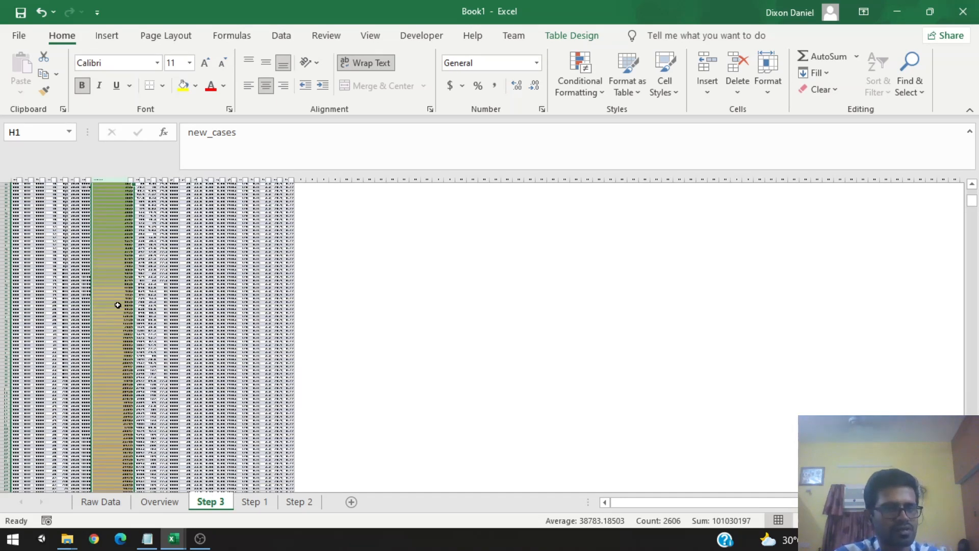
{"action": "scroll", "coordinate": [117, 305], "scroll_direction": "down", "scroll_amount": 5}
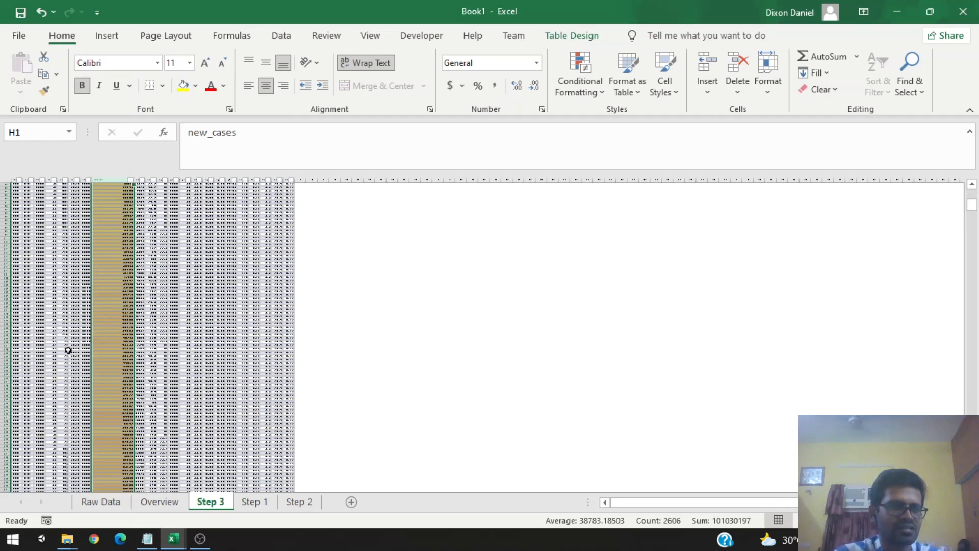
{"action": "scroll", "coordinate": [122, 328], "scroll_direction": "down", "scroll_amount": 5}
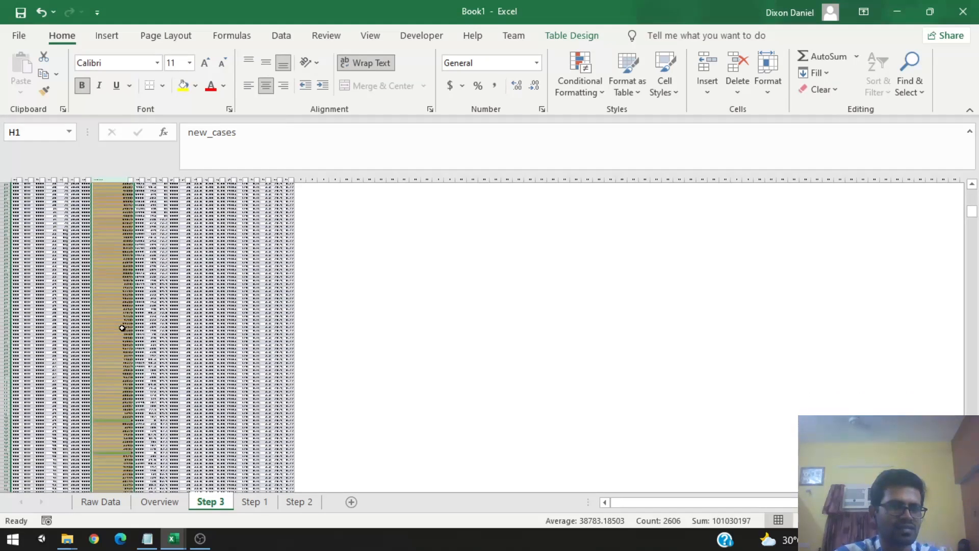
{"action": "scroll", "coordinate": [122, 328], "scroll_direction": "down", "scroll_amount": 5}
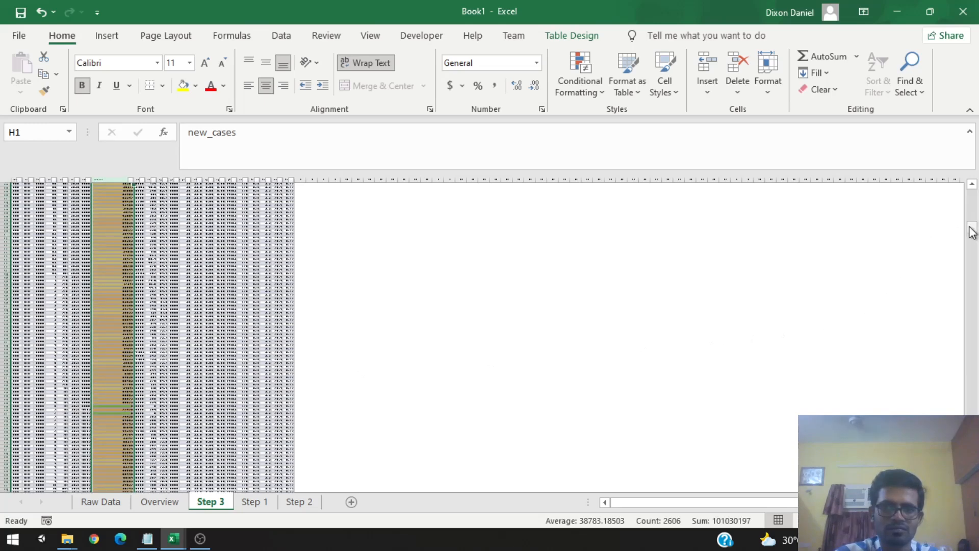
Step: Scroll through the Step 3 sheet to review the color scale gradient down the new_cases column
{"action": "left_click_drag", "start_coordinate": [973, 228], "coordinate": [976, 242]}
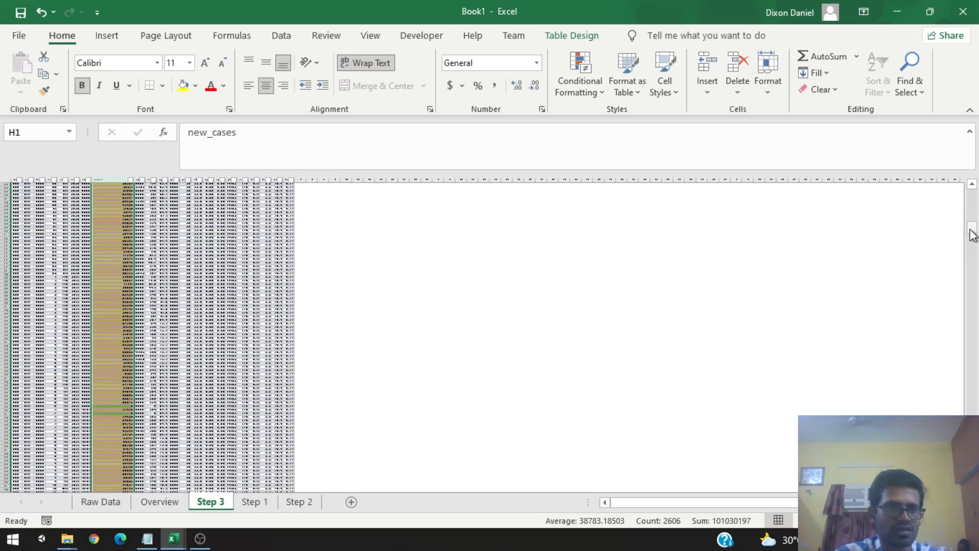
{"action": "scroll", "coordinate": [972, 233], "scroll_direction": "down", "scroll_amount": 2}
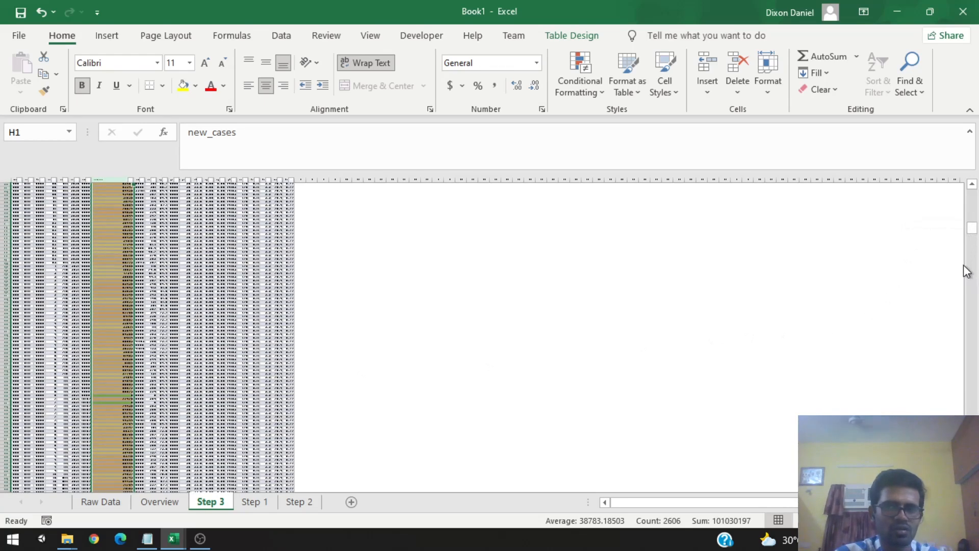
{"action": "left_click_drag", "start_coordinate": [973, 233], "coordinate": [974, 306]}
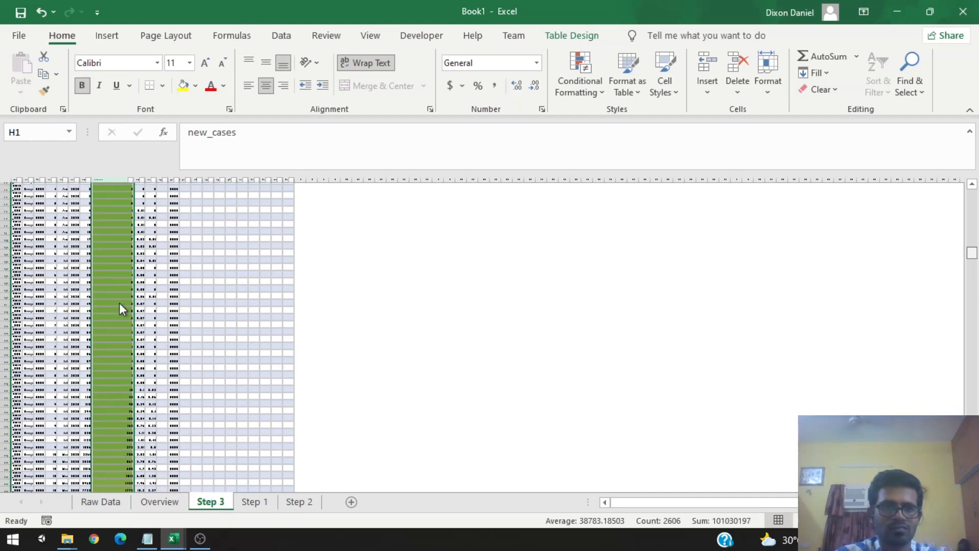
{"action": "scroll", "coordinate": [119, 303], "scroll_direction": "down", "scroll_amount": 10}
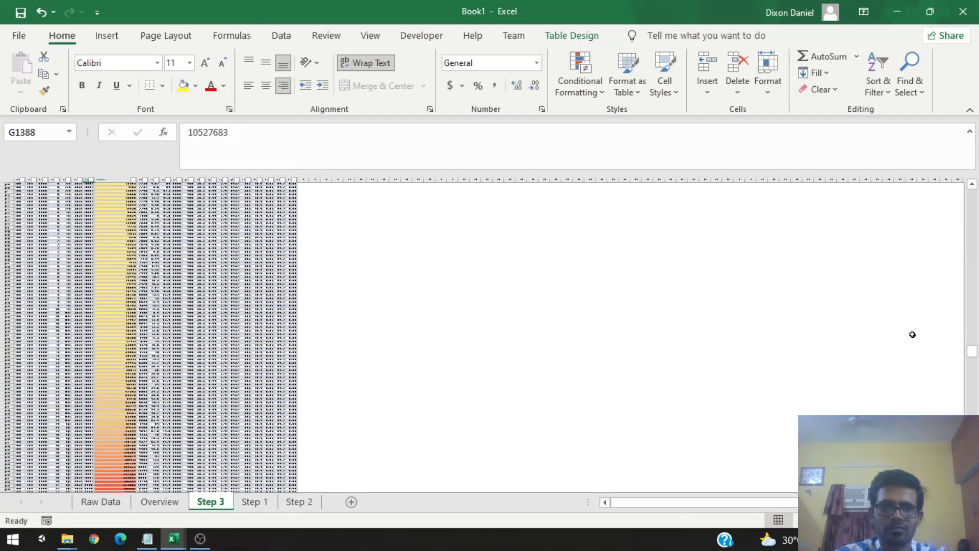
{"action": "scroll", "coordinate": [119, 311], "scroll_direction": "up", "scroll_amount": 5}
{"action": "scroll", "coordinate": [136, 312], "scroll_direction": "up", "scroll_amount": 3}
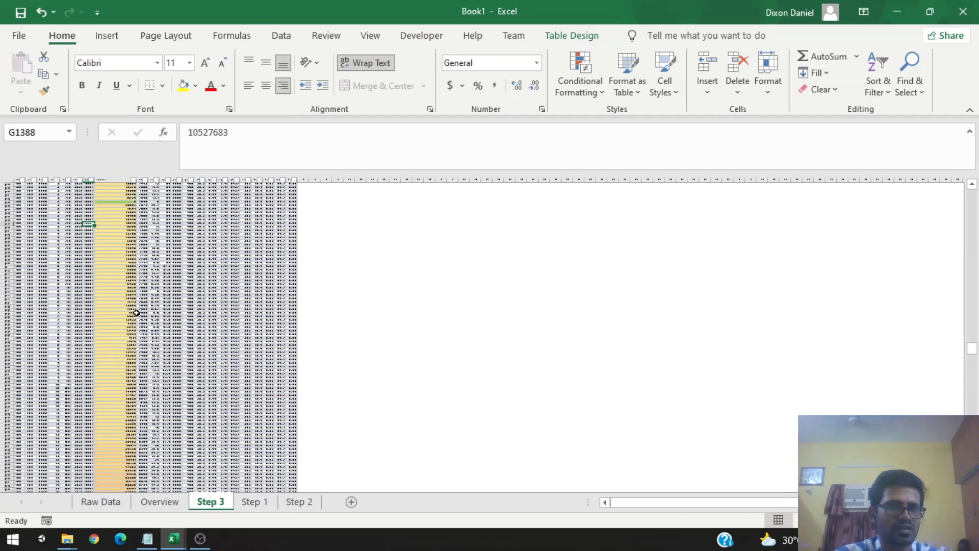
{"action": "scroll", "coordinate": [137, 310], "scroll_direction": "down", "scroll_amount": 5}
{"action": "scroll", "coordinate": [138, 311], "scroll_direction": "down", "scroll_amount": 5}
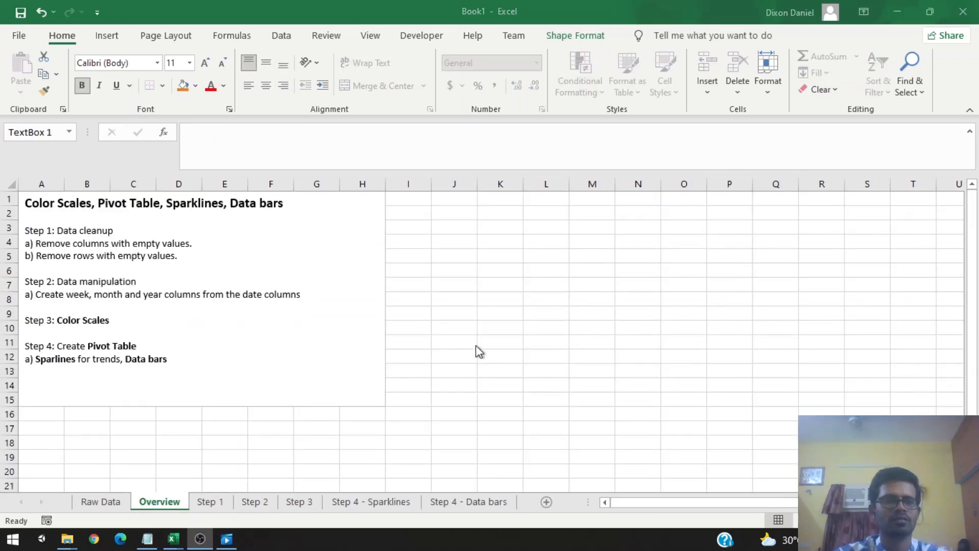
Step: Review the Step 4 pivot table instructions on the Overview sheet and switch to the Step 4 - Sparklines sheet
{"action": "left_click", "coordinate": [121, 328]}
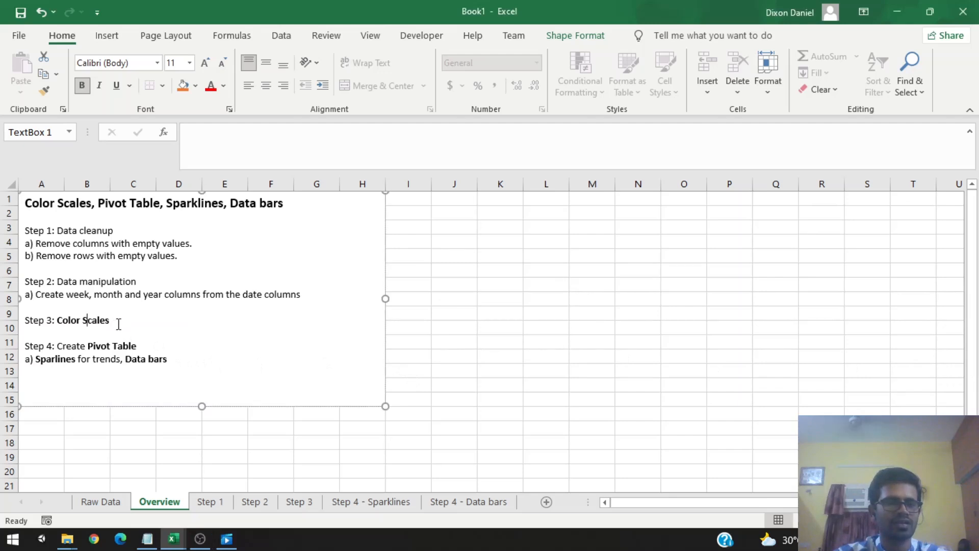
{"action": "left_click_drag", "start_coordinate": [120, 323], "coordinate": [143, 352]}
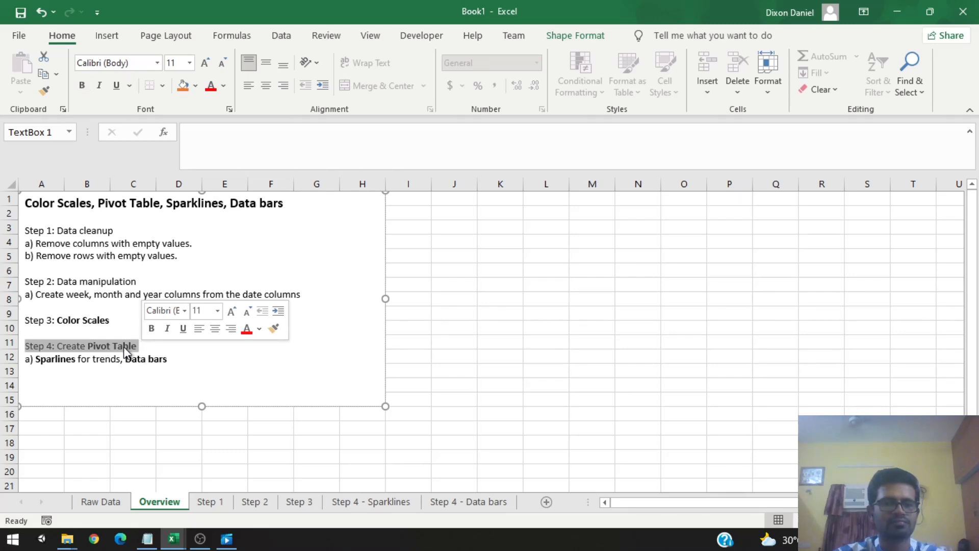
{"action": "left_click", "coordinate": [123, 346]}
{"action": "left_click", "coordinate": [378, 503]}
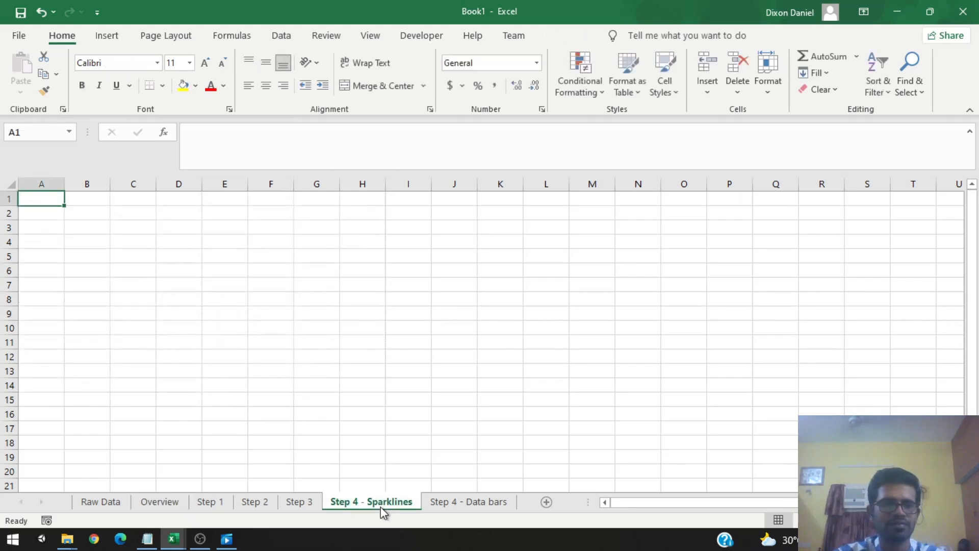
Step: Start inserting a new PivotTable at cell B5 of the Step 4 - Sparklines sheet
{"action": "left_click", "coordinate": [67, 237]}
{"action": "left_click", "coordinate": [47, 217]}
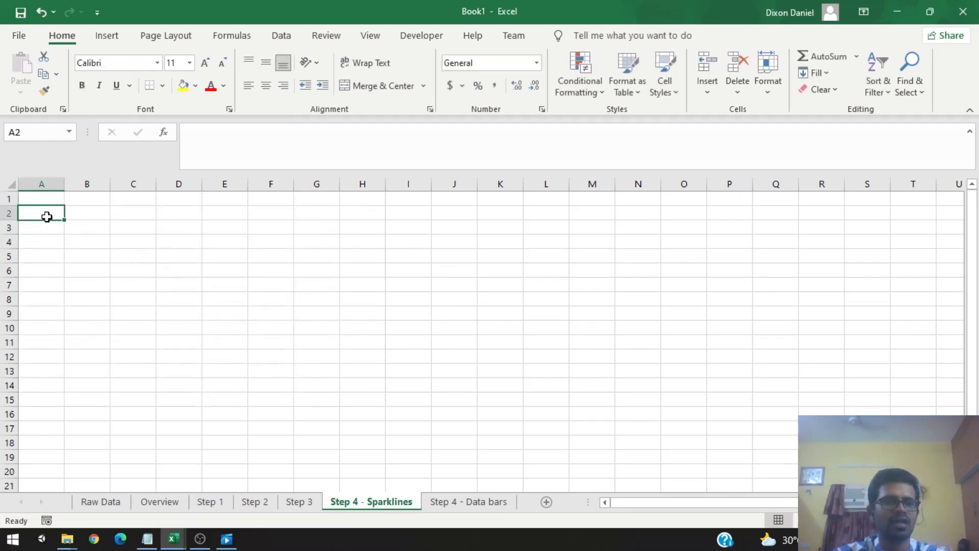
{"action": "left_click", "coordinate": [112, 41]}
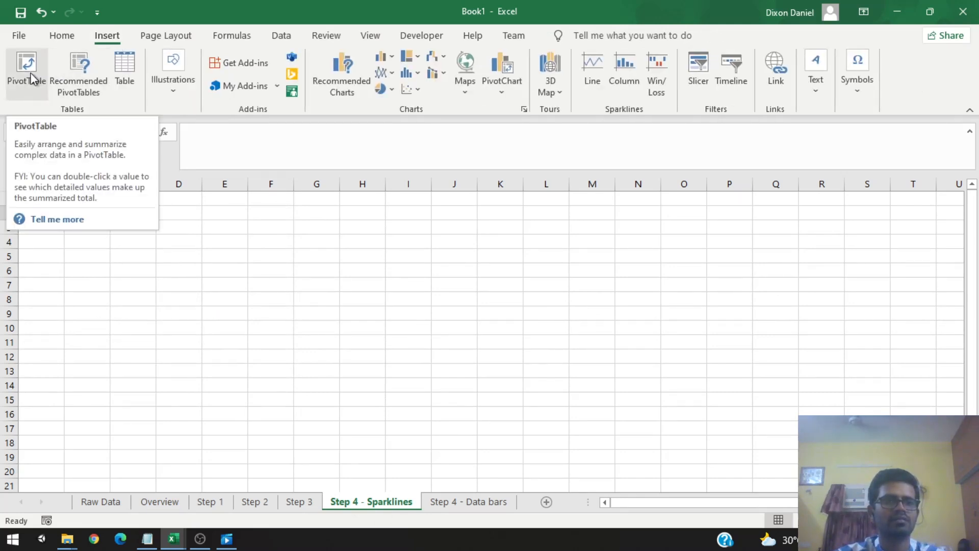
{"action": "left_click", "coordinate": [98, 259]}
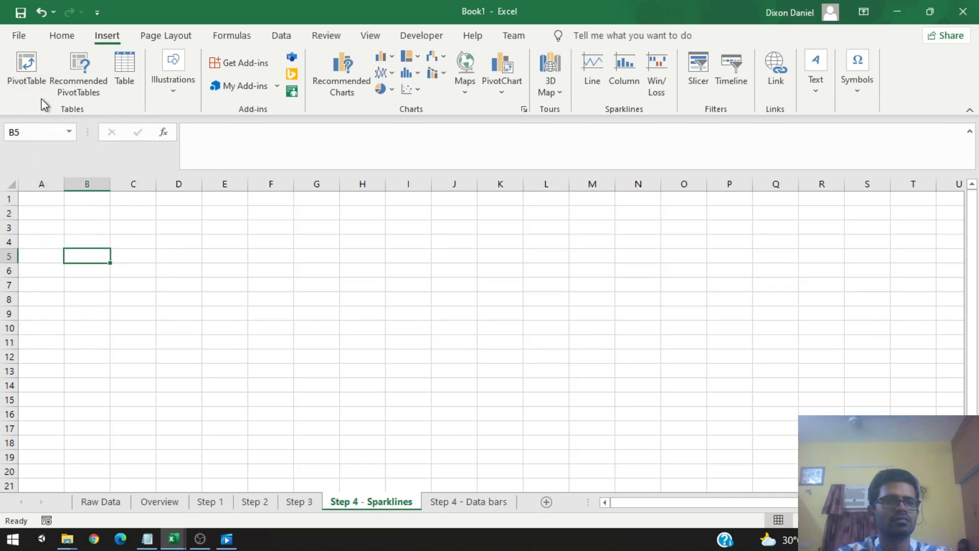
{"action": "left_click", "coordinate": [28, 71]}
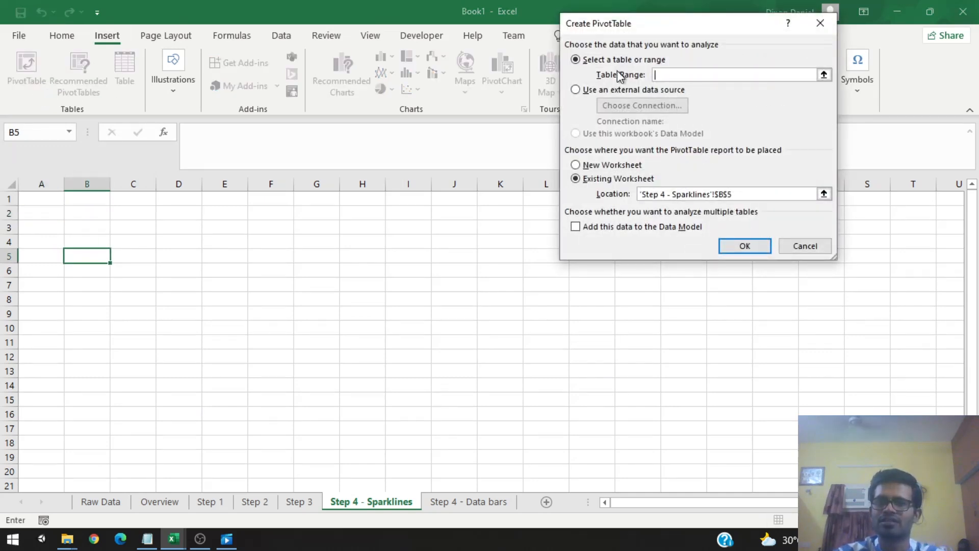
Step: Set the PivotTable source to the whole Step 3 data table, Table13, and create it in the existing worksheet
{"action": "left_click", "coordinate": [824, 76]}
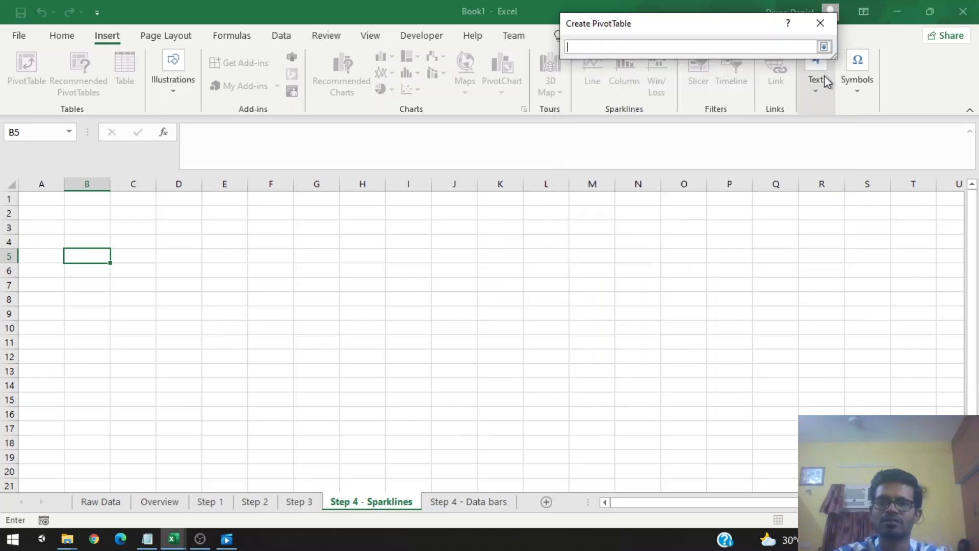
{"action": "left_click", "coordinate": [312, 505]}
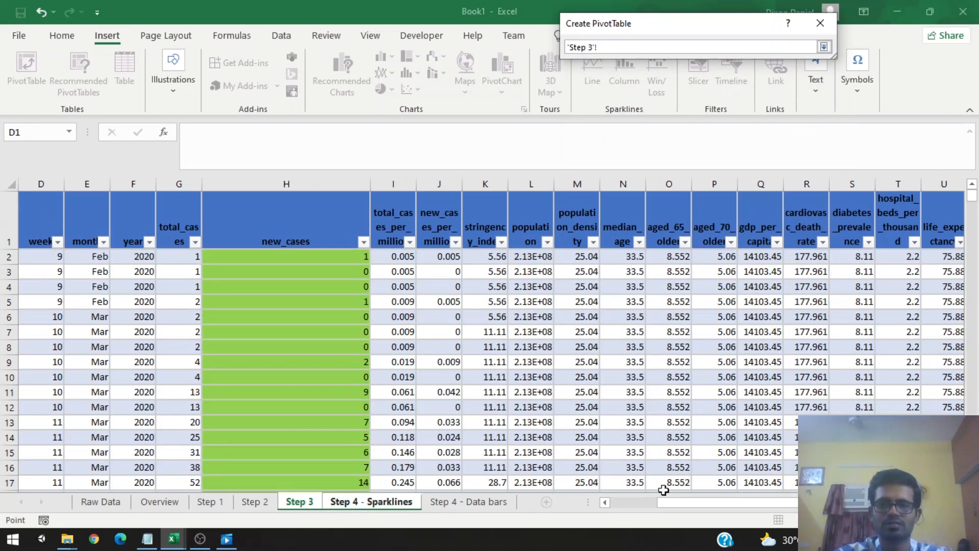
{"action": "left_click_drag", "start_coordinate": [672, 502], "coordinate": [599, 505]}
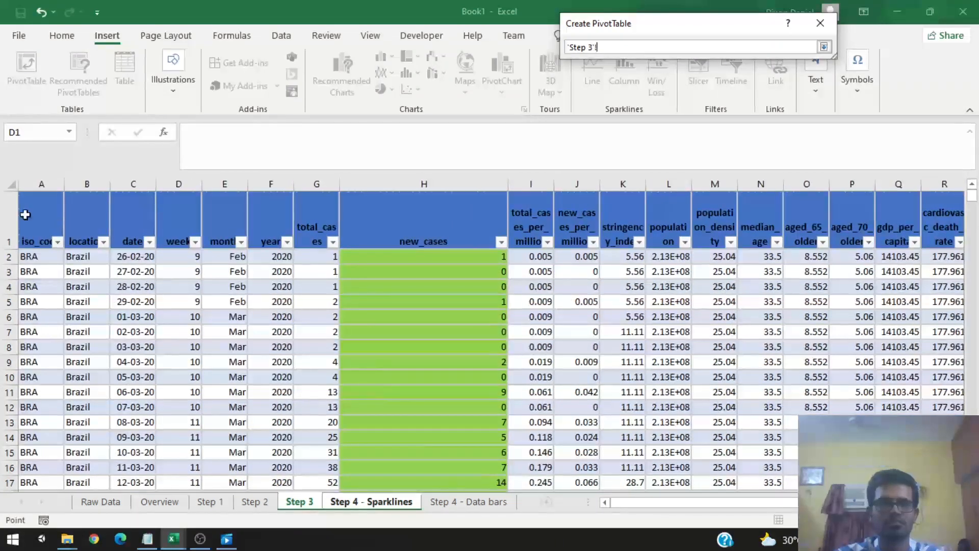
{"action": "left_click", "coordinate": [22, 215]}
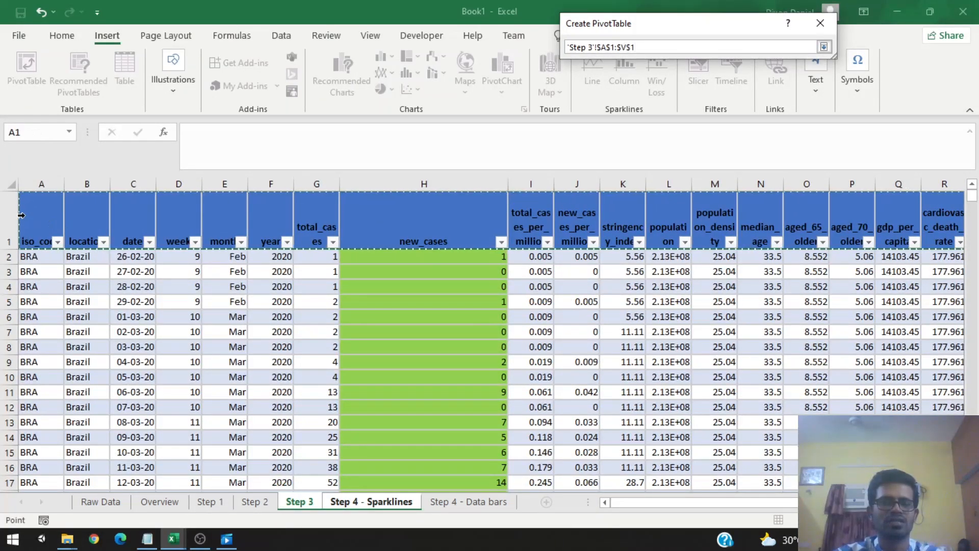
{"action": "left_click", "coordinate": [30, 219]}
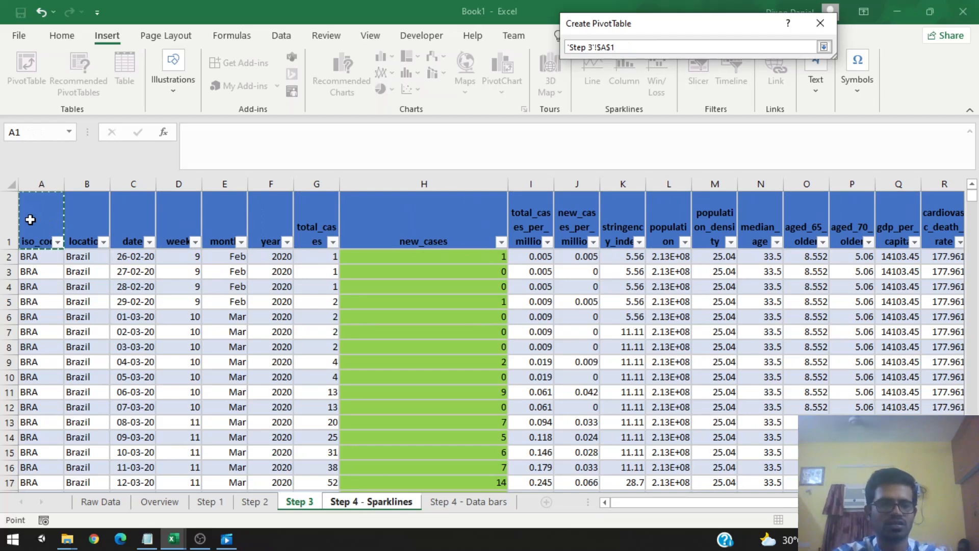
{"action": "key", "text": "ctrl+shift+Down"}
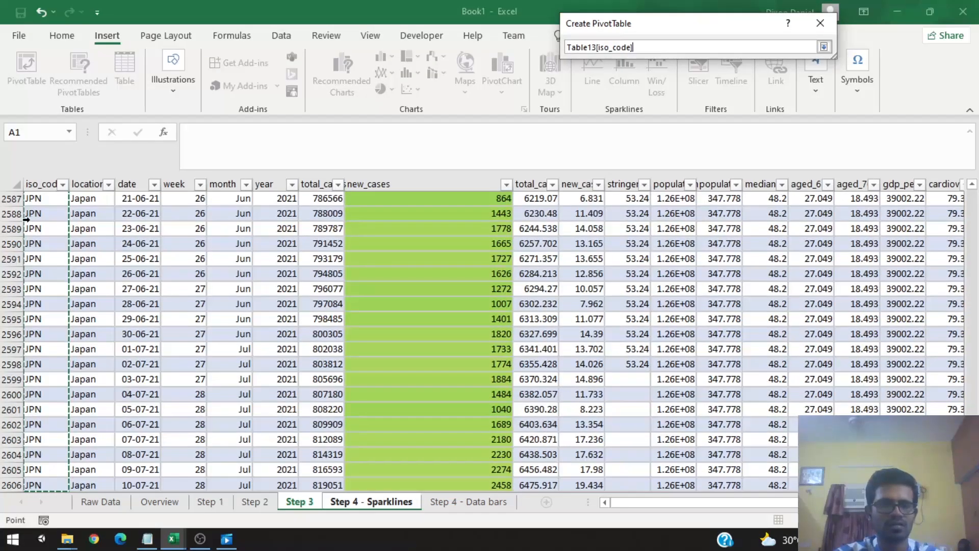
{"action": "key", "text": "ctrl+shift+Right"}
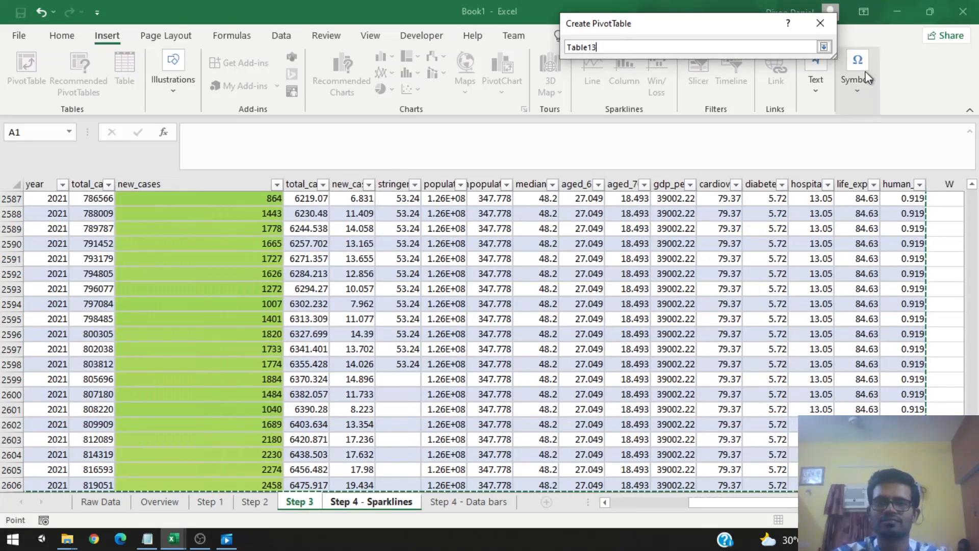
{"action": "left_click", "coordinate": [824, 47]}
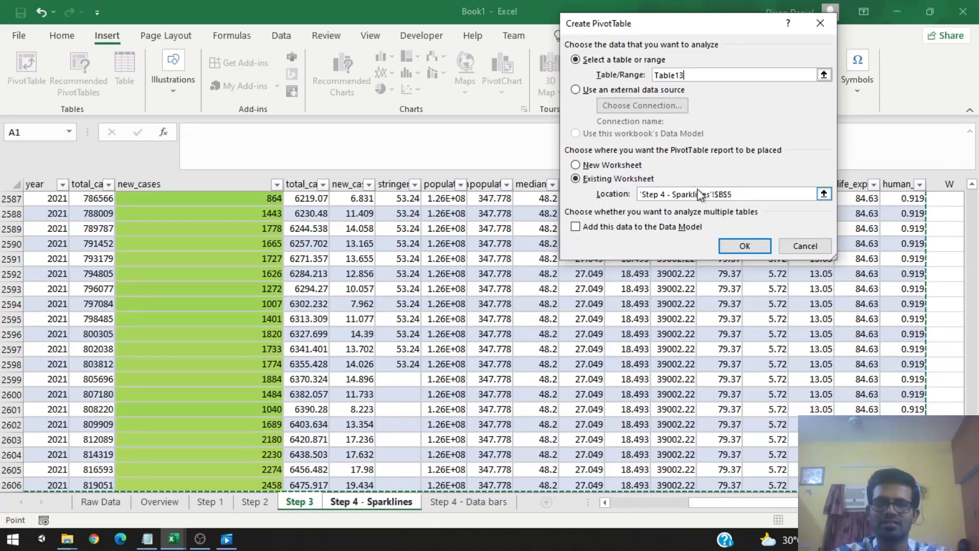
{"action": "left_click", "coordinate": [745, 247]}
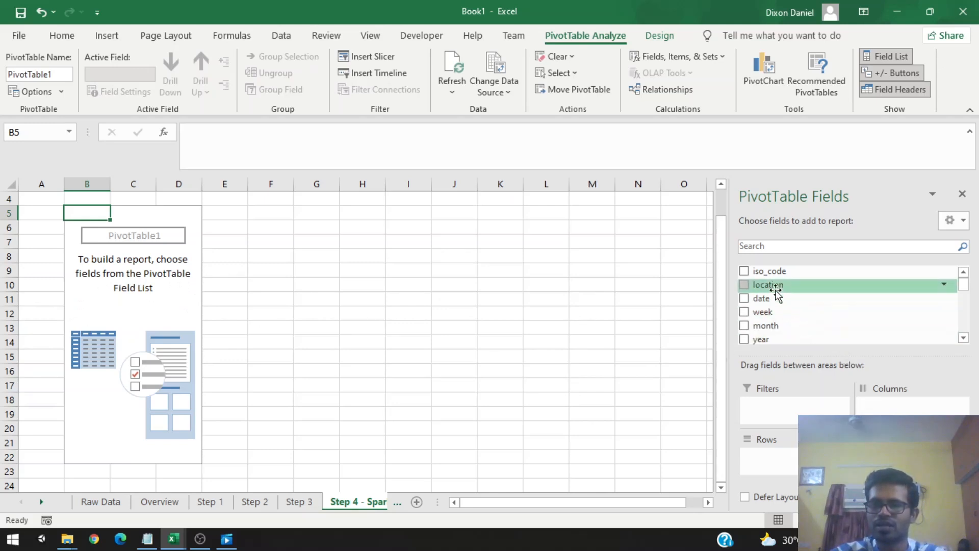
Step: Add location as the PivotTable row field and week as the column field
{"action": "left_click_drag", "start_coordinate": [775, 291], "coordinate": [796, 452]}
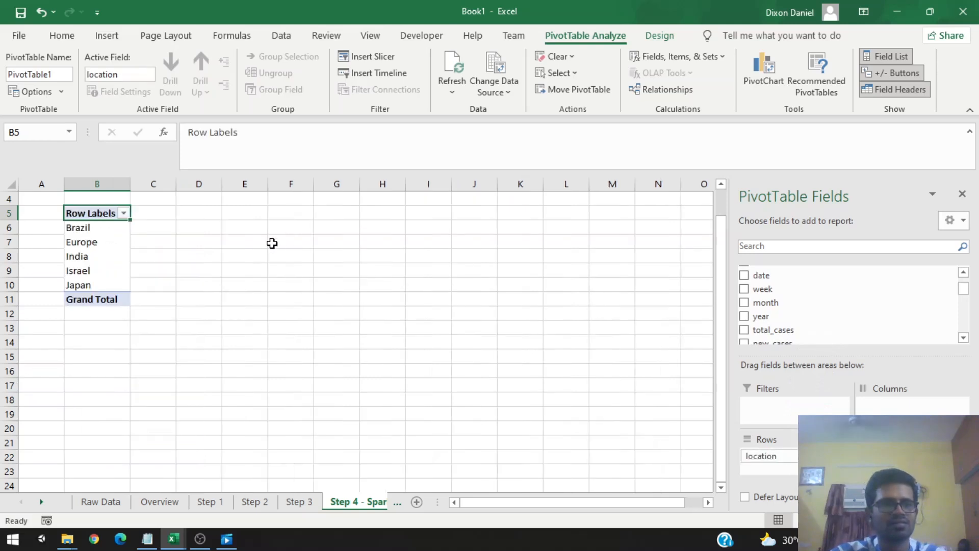
{"action": "scroll", "coordinate": [272, 244], "scroll_direction": "up", "scroll_amount": 1}
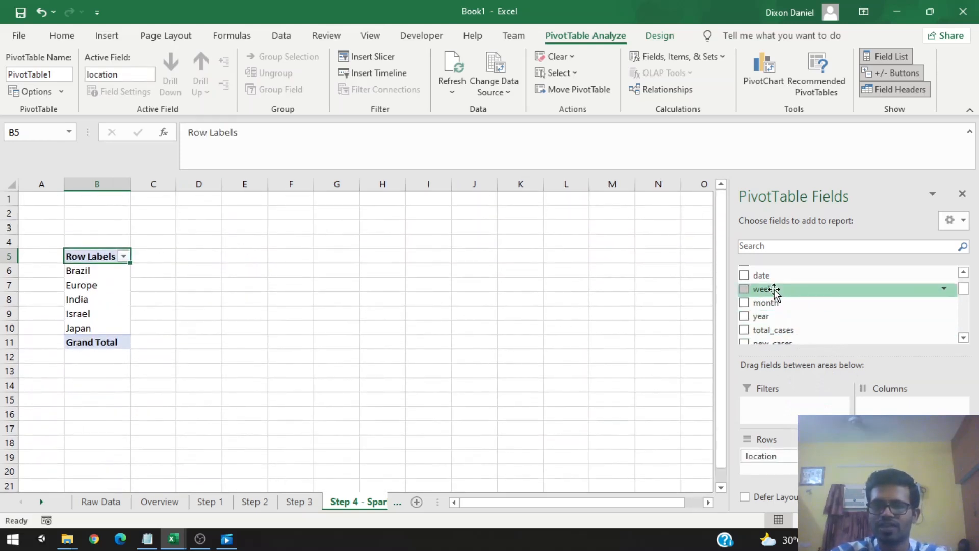
{"action": "left_click_drag", "start_coordinate": [775, 291], "coordinate": [901, 408]}
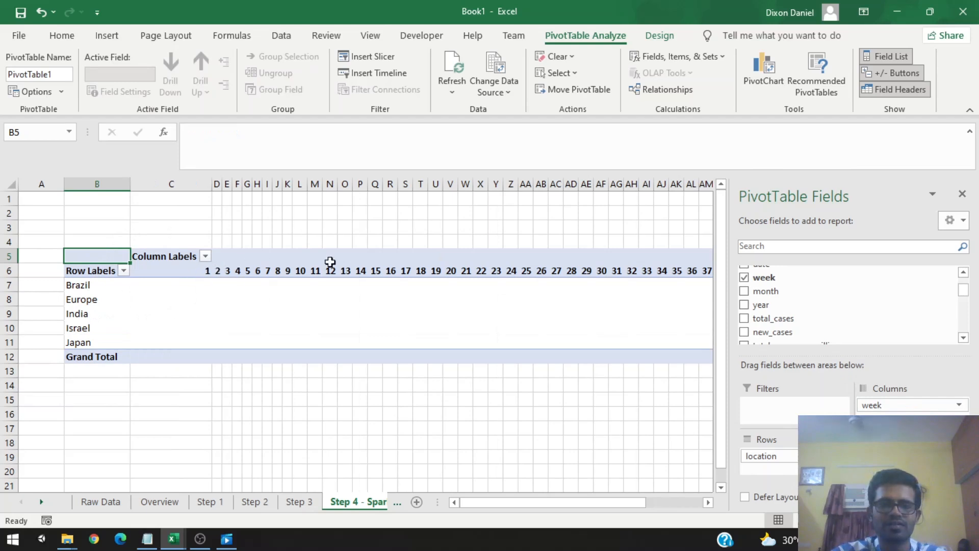
Step: Add new_cases to the PivotTable values as Sum of new_cases
{"action": "left_click_drag", "start_coordinate": [161, 283], "coordinate": [402, 339]}
{"action": "left_click", "coordinate": [170, 284]}
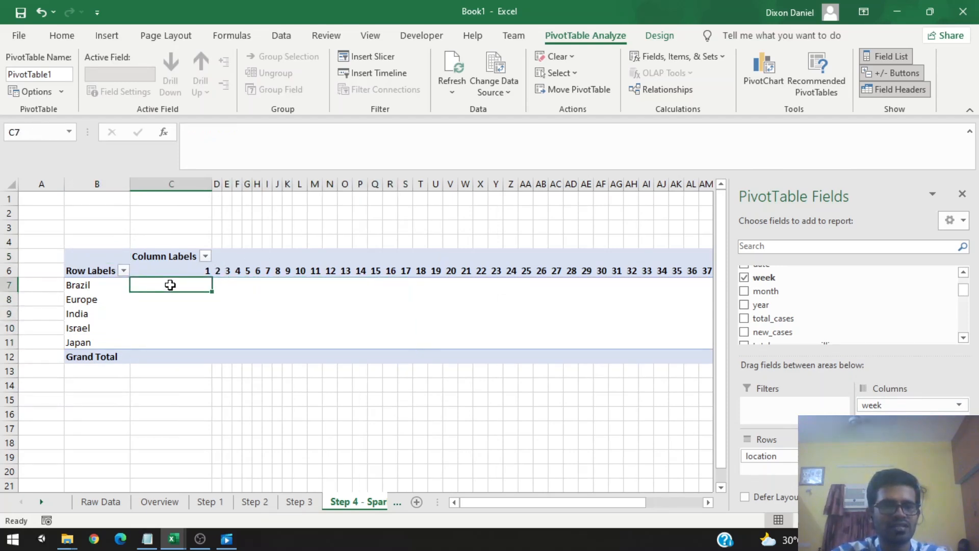
{"action": "left_click_drag", "start_coordinate": [329, 342], "coordinate": [179, 280]}
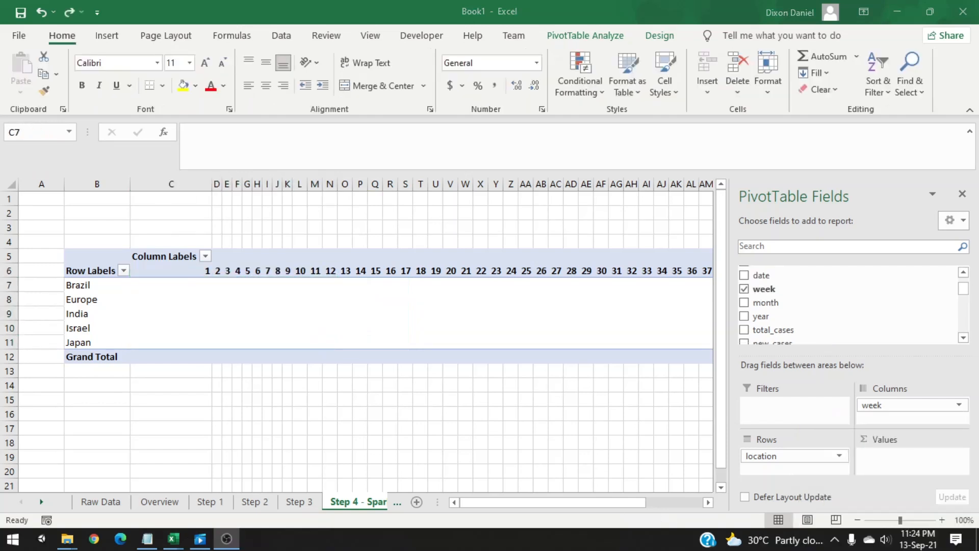
{"action": "left_click", "coordinate": [190, 288]}
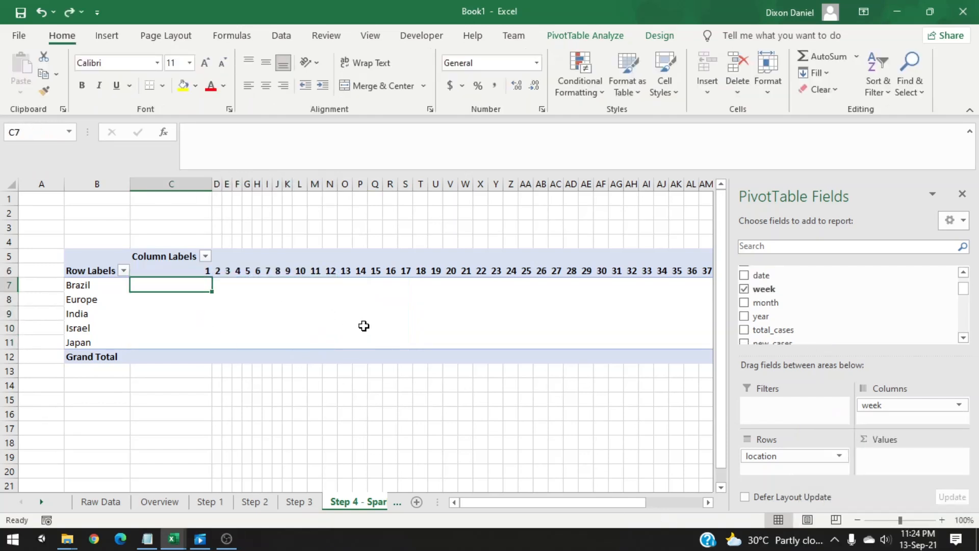
{"action": "scroll", "coordinate": [789, 315], "scroll_direction": "up", "scroll_amount": 1}
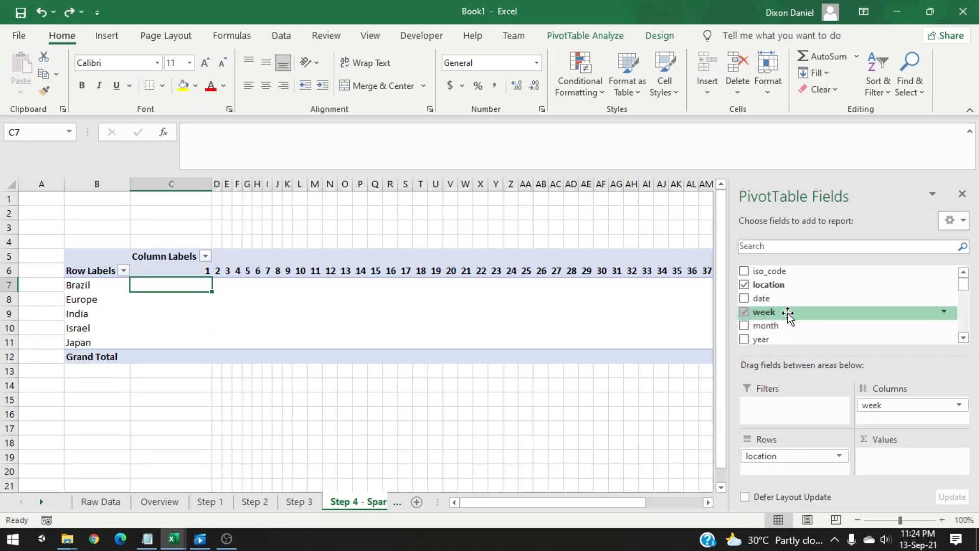
{"action": "scroll", "coordinate": [789, 315], "scroll_direction": "down", "scroll_amount": 1}
{"action": "left_click_drag", "start_coordinate": [786, 331], "coordinate": [906, 459]}
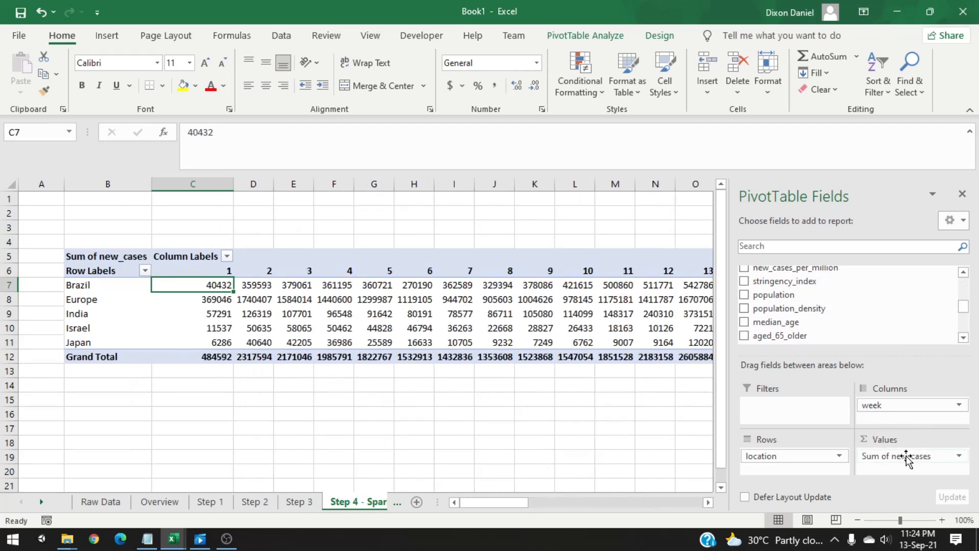
{"action": "left_click", "coordinate": [878, 457]}
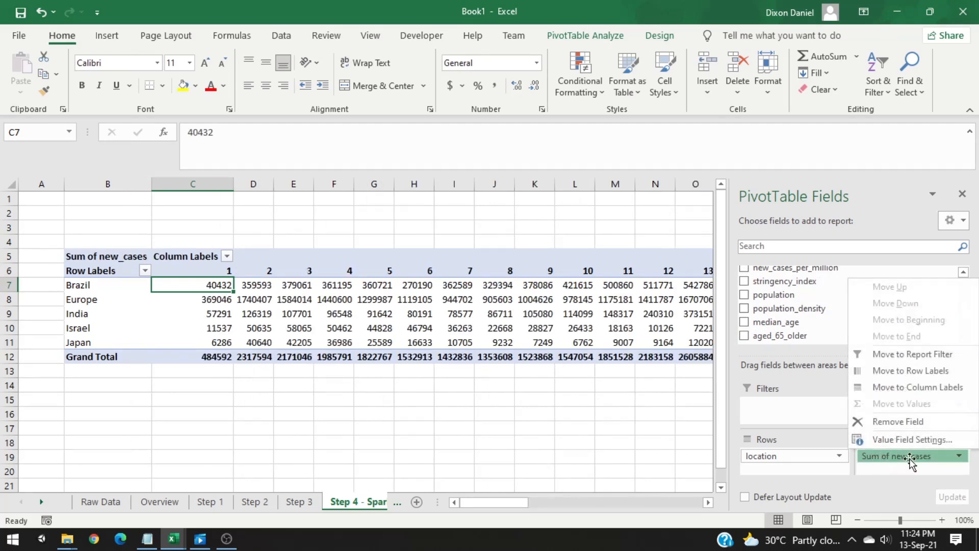
{"action": "left_click", "coordinate": [225, 295]}
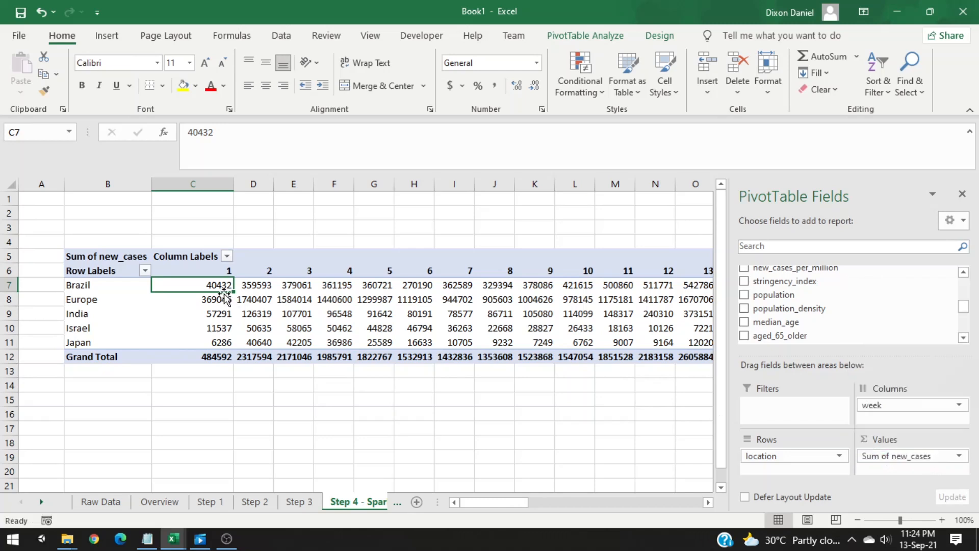
Step: Inspect the weekly new_cases sums for each location in the pivot table
{"action": "left_click", "coordinate": [223, 296]}
{"action": "left_click", "coordinate": [218, 287]}
{"action": "left_click", "coordinate": [254, 289]}
{"action": "left_click", "coordinate": [303, 288]}
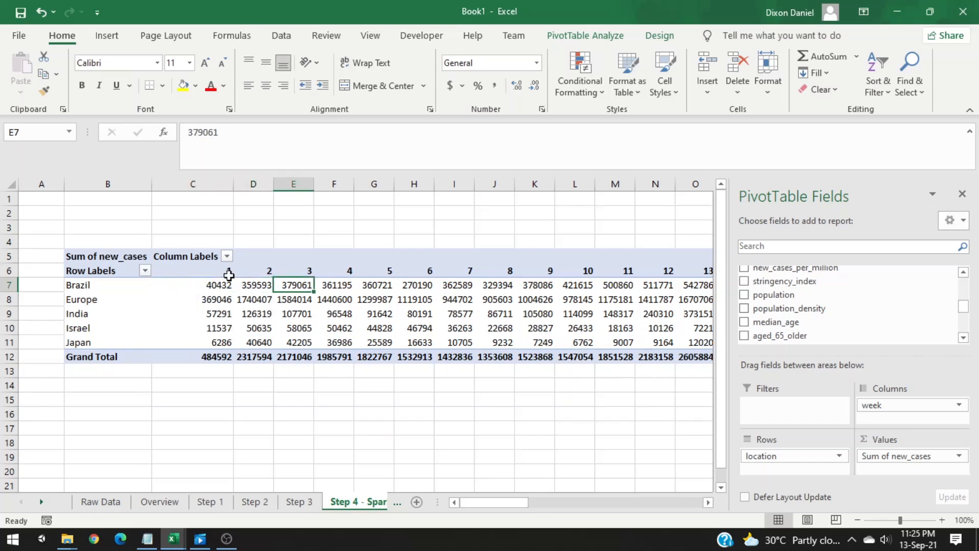
{"action": "left_click", "coordinate": [206, 287]}
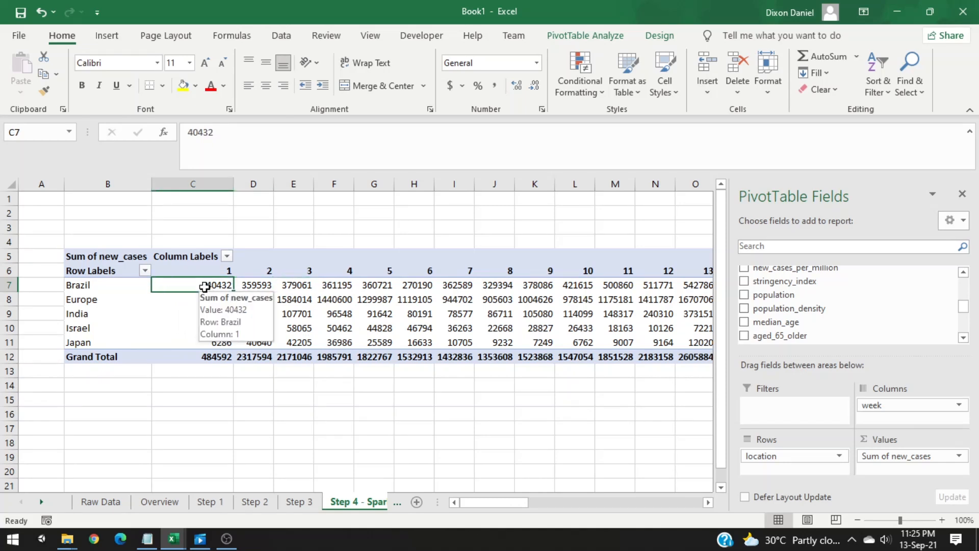
{"action": "left_click_drag", "start_coordinate": [259, 285], "coordinate": [389, 287]}
{"action": "left_click", "coordinate": [380, 314]}
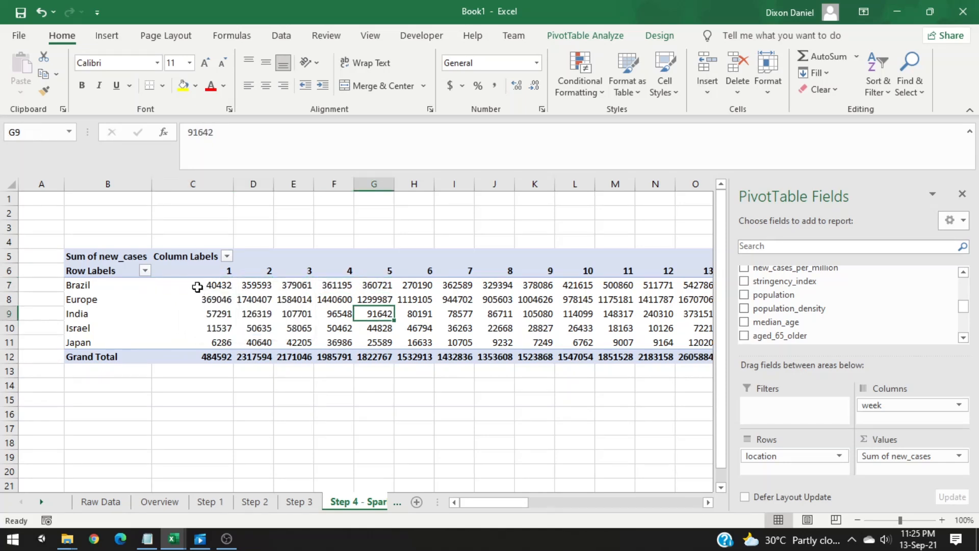
Step: Examine individual weekly values and the summarize-by options for Sum of new_cases in Value Field Settings
{"action": "left_click_drag", "start_coordinate": [197, 287], "coordinate": [279, 320]}
{"action": "left_click", "coordinate": [340, 327]}
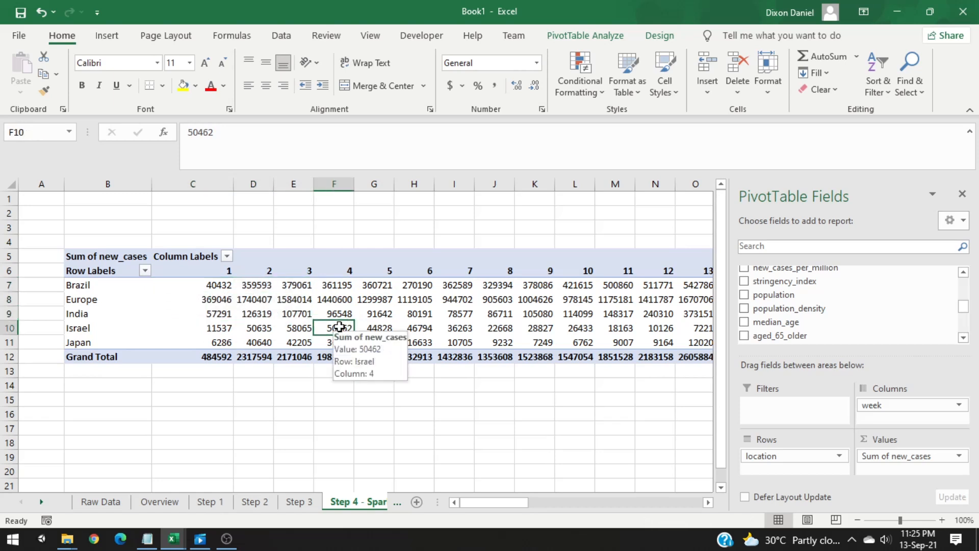
{"action": "left_click", "coordinate": [196, 287]}
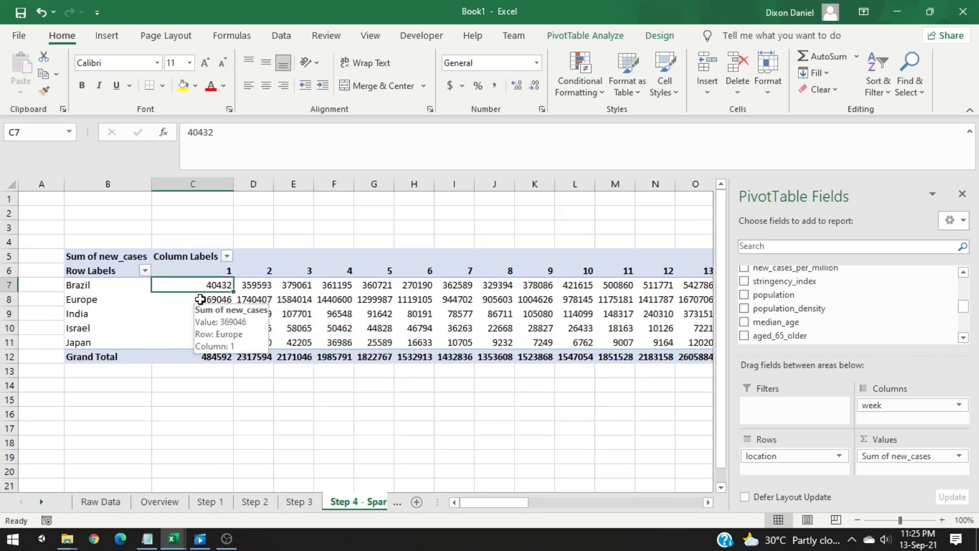
{"action": "left_click", "coordinate": [907, 458]}
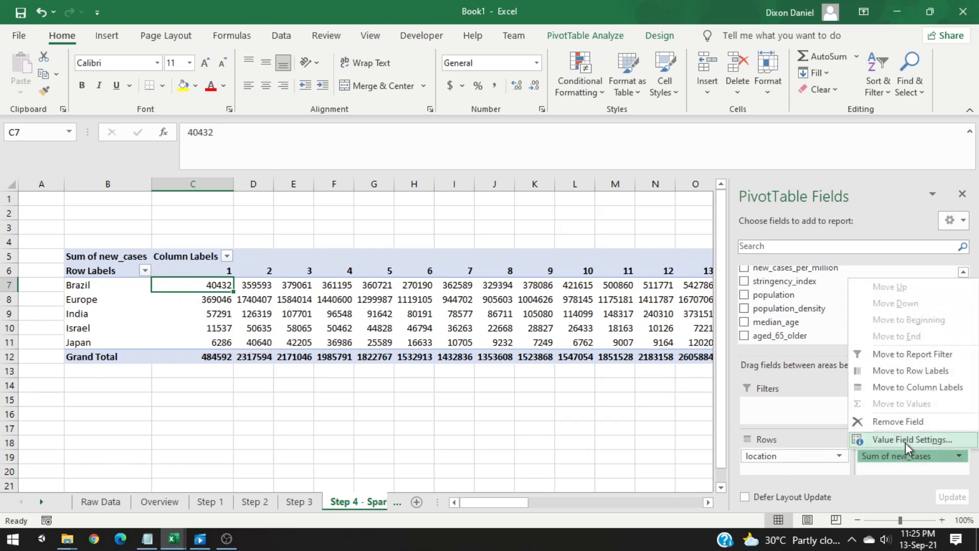
{"action": "left_click", "coordinate": [905, 440]}
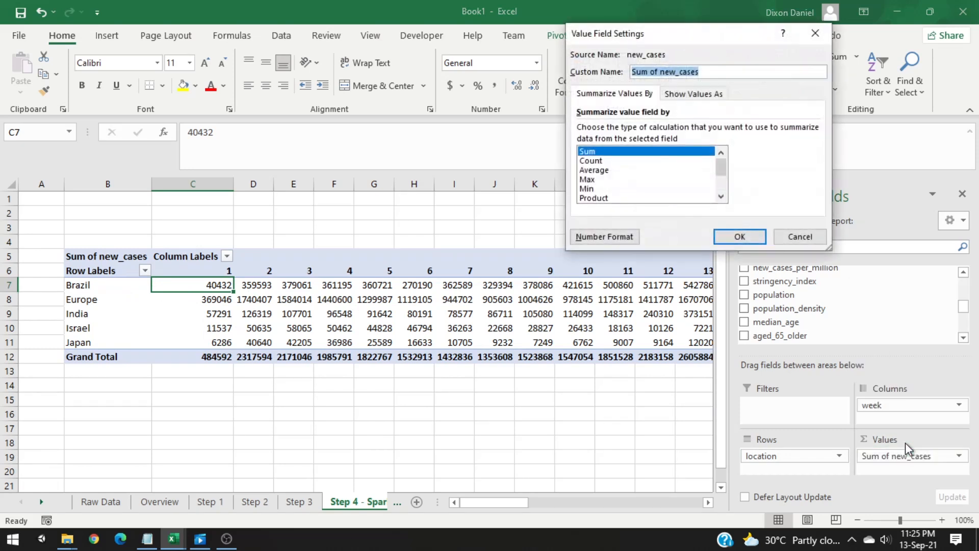
{"action": "left_click", "coordinate": [594, 171]}
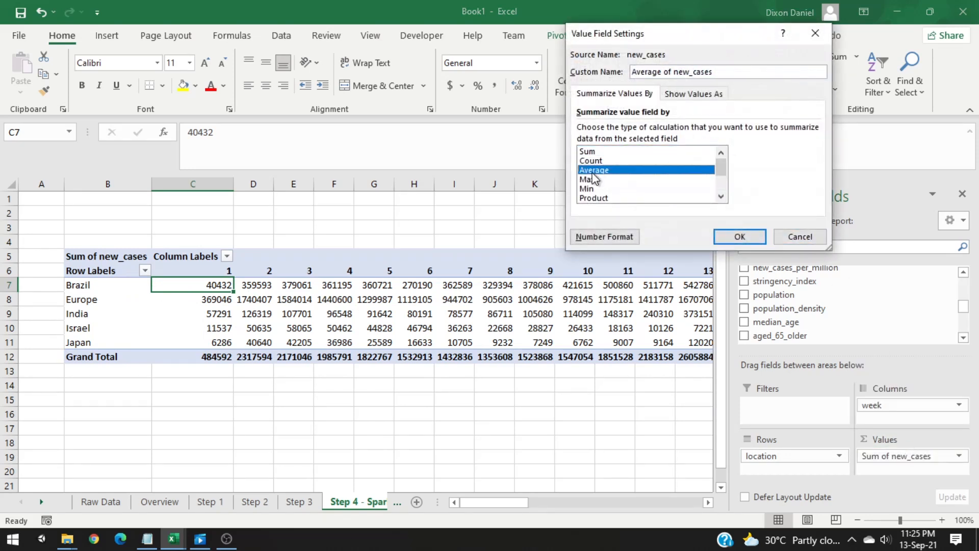
{"action": "left_click", "coordinate": [592, 180]}
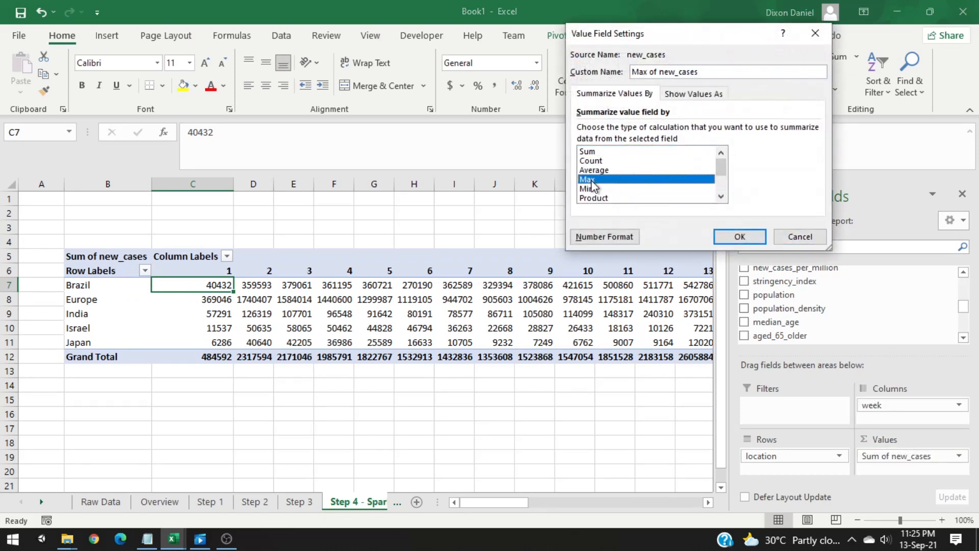
{"action": "left_click", "coordinate": [592, 190]}
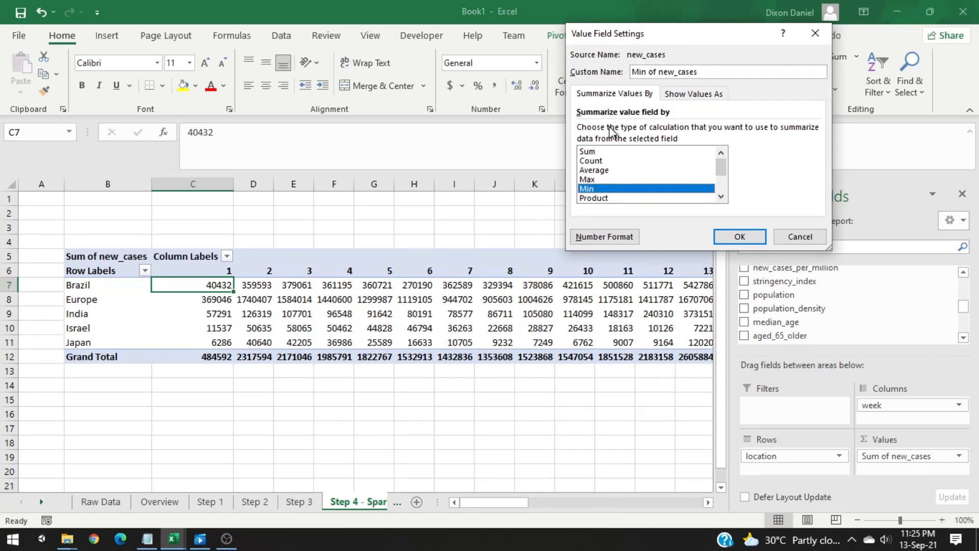
{"action": "left_click", "coordinate": [592, 152]}
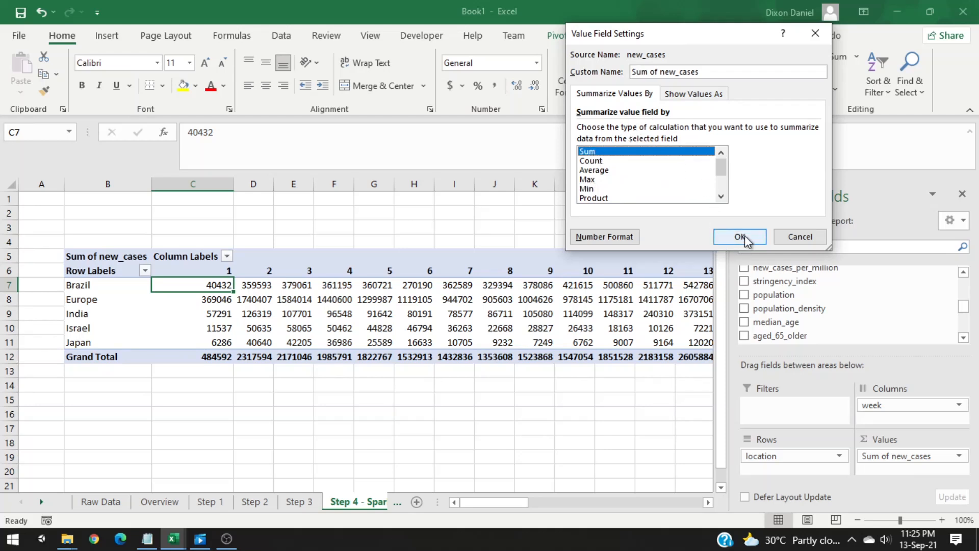
{"action": "left_click", "coordinate": [744, 240]}
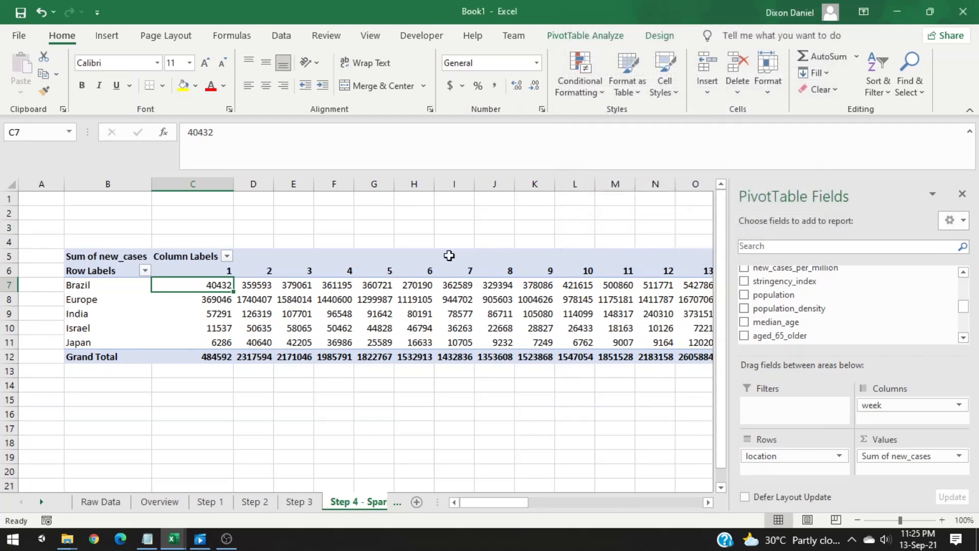
Step: Add year to the PivotTable rows above location
{"action": "left_click", "coordinate": [377, 292]}
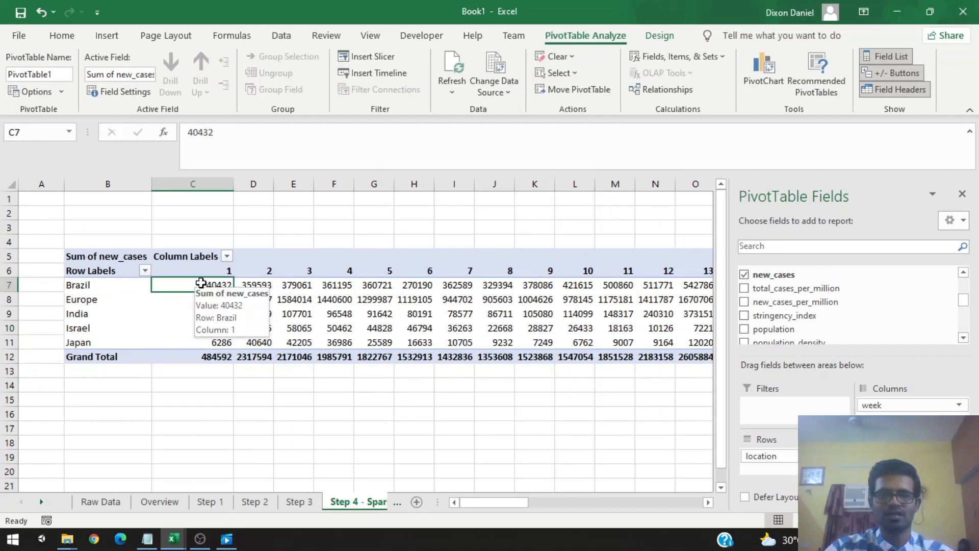
{"action": "left_click", "coordinate": [184, 312]}
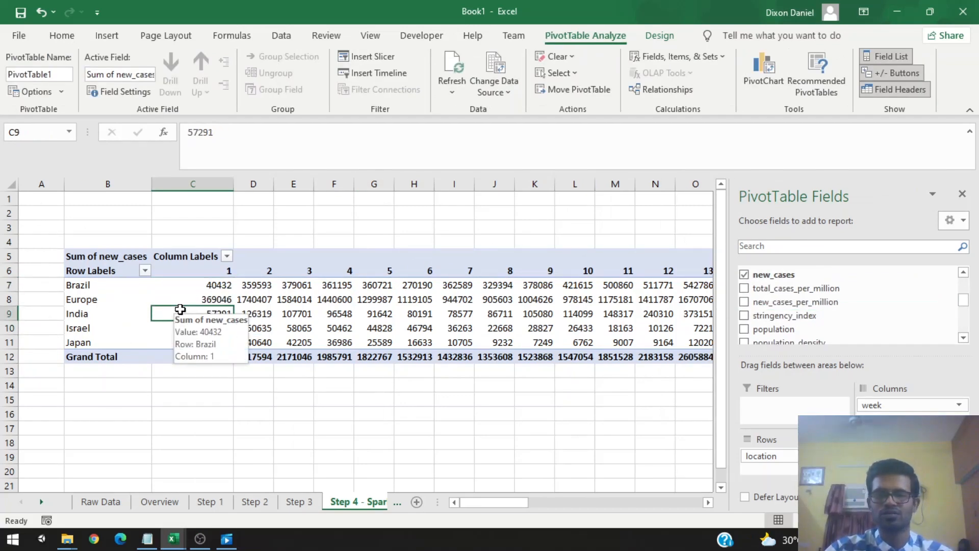
{"action": "scroll", "coordinate": [842, 312], "scroll_direction": "up", "scroll_amount": 3}
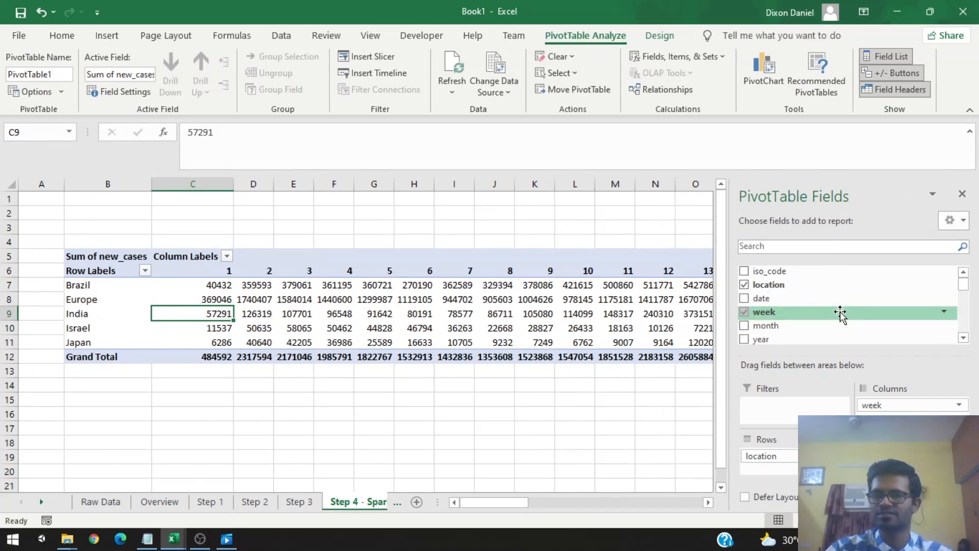
{"action": "scroll", "coordinate": [791, 352], "scroll_direction": "down", "scroll_amount": 2}
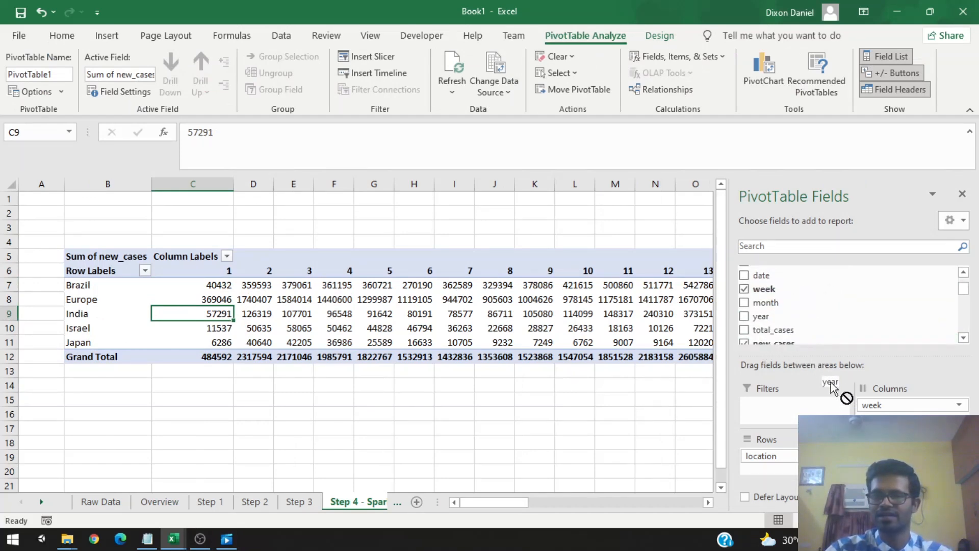
{"action": "left_click_drag", "start_coordinate": [761, 316], "coordinate": [818, 451]}
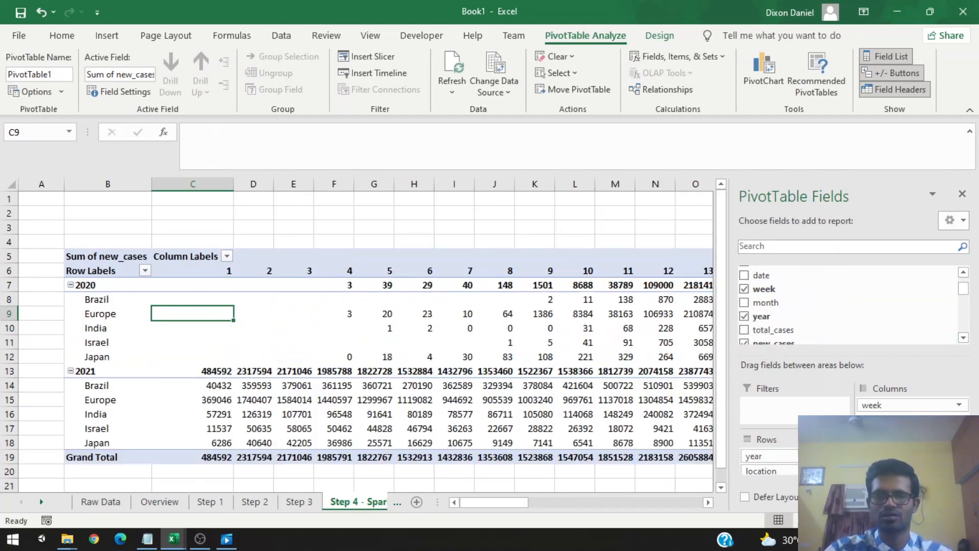
Step: Inspect the pivot table's year and location breakdown of weekly new_cases
{"action": "left_click", "coordinate": [94, 303]}
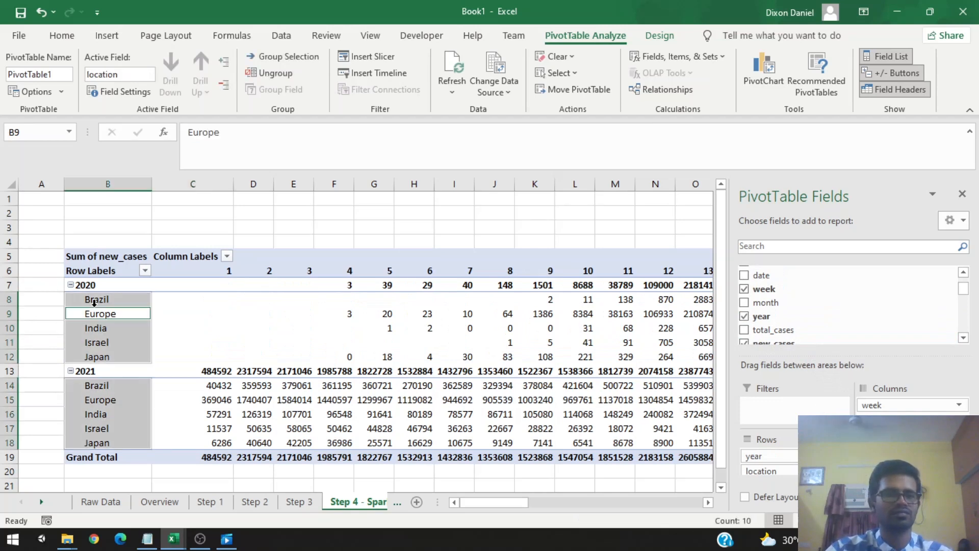
{"action": "left_click", "coordinate": [117, 328]}
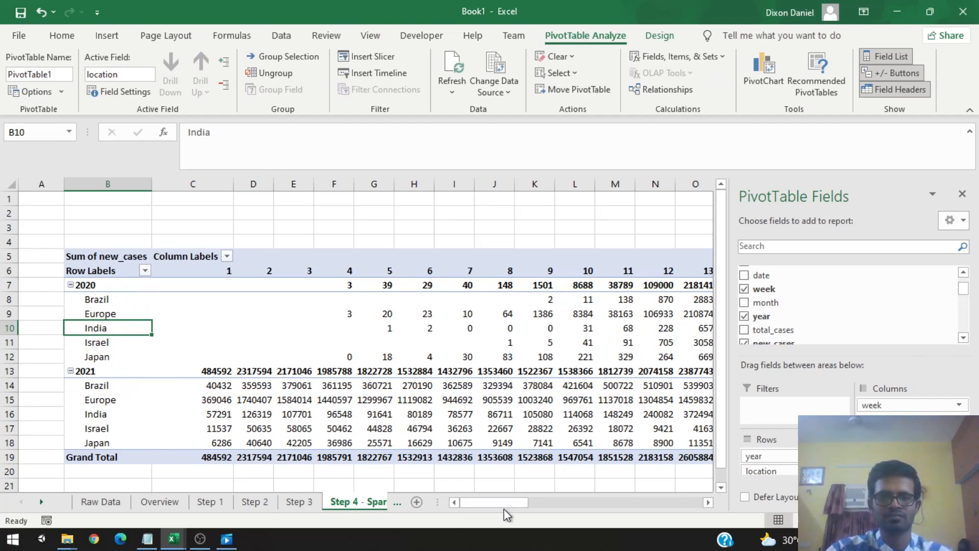
{"action": "mouse_move", "coordinate": [504, 510]}
{"action": "left_mouse_down"}
{"action": "mouse_move", "coordinate": [605, 505]}
{"action": "mouse_move", "coordinate": [505, 507]}
{"action": "left_mouse_up"}
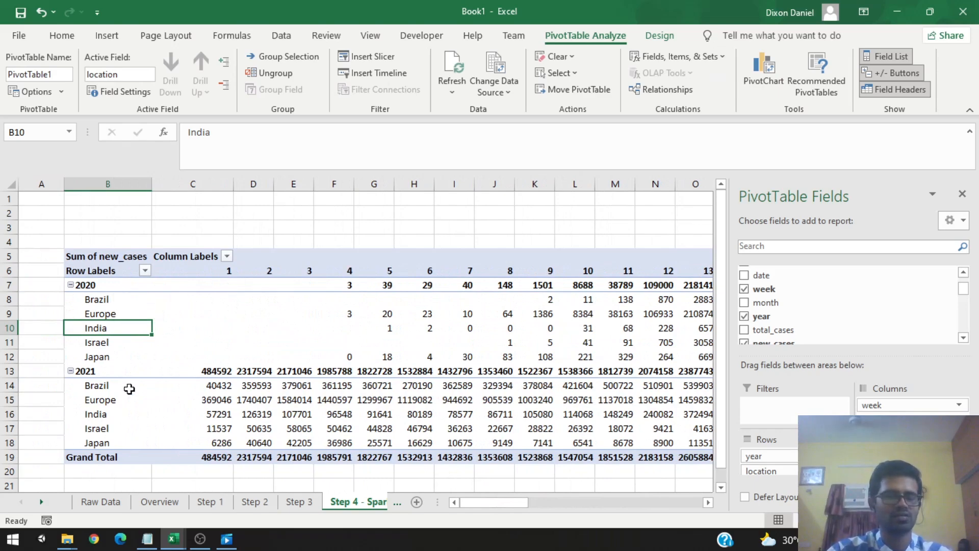
{"action": "left_click", "coordinate": [375, 426]}
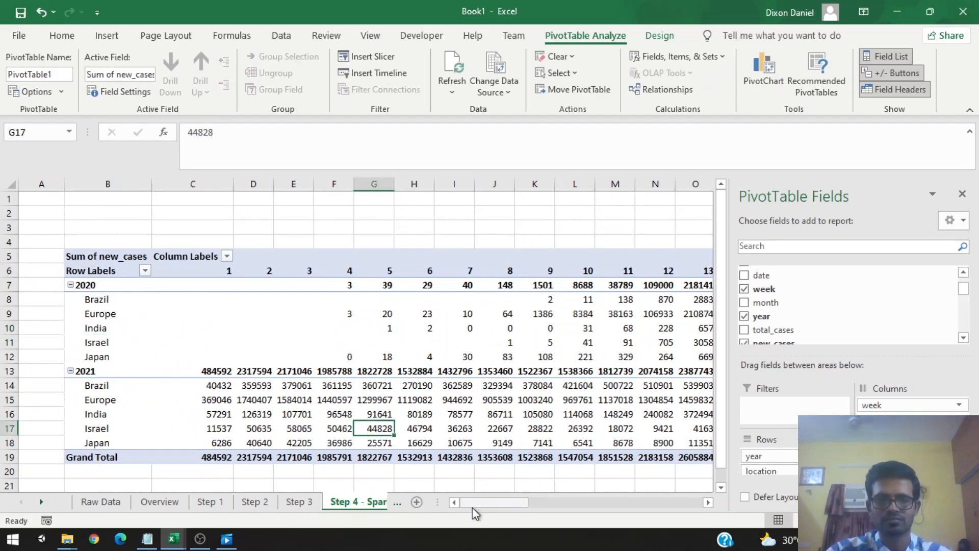
{"action": "left_click_drag", "start_coordinate": [472, 507], "coordinate": [275, 302]}
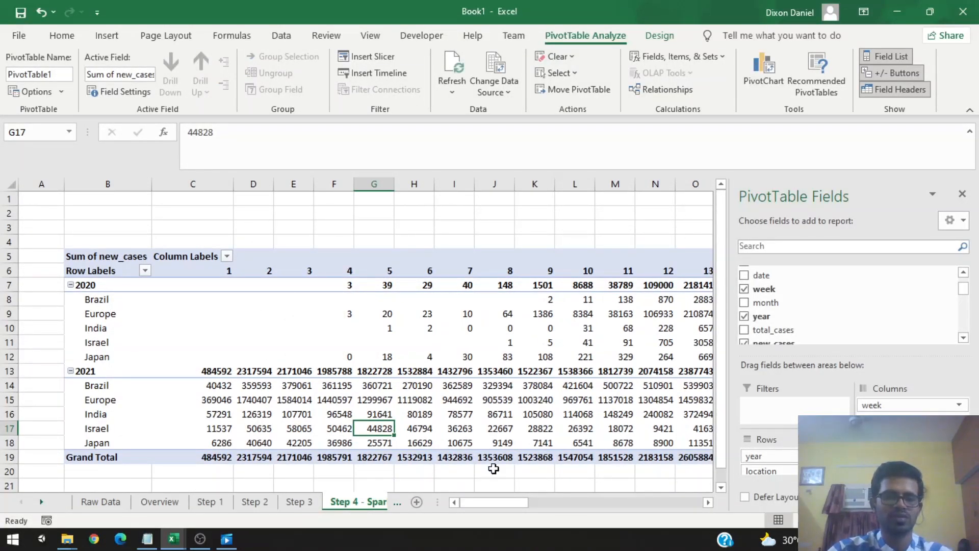
{"action": "mouse_move", "coordinate": [503, 505]}
{"action": "left_mouse_down"}
{"action": "mouse_move", "coordinate": [519, 504]}
{"action": "mouse_move", "coordinate": [495, 505]}
{"action": "left_mouse_up"}
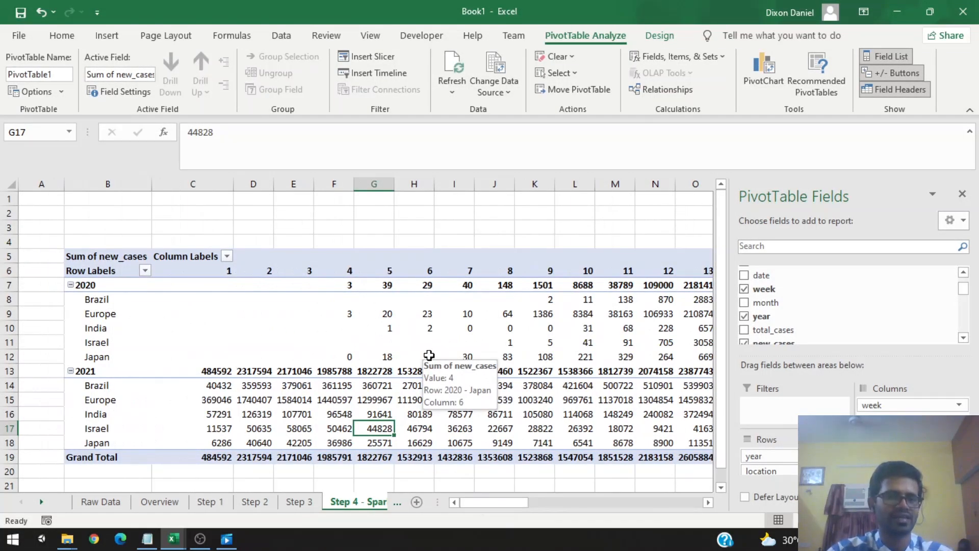
Step: Insert line sparklines in A8:A12 for the 2020 rows using data range C8:BC12
{"action": "left_click", "coordinate": [48, 297]}
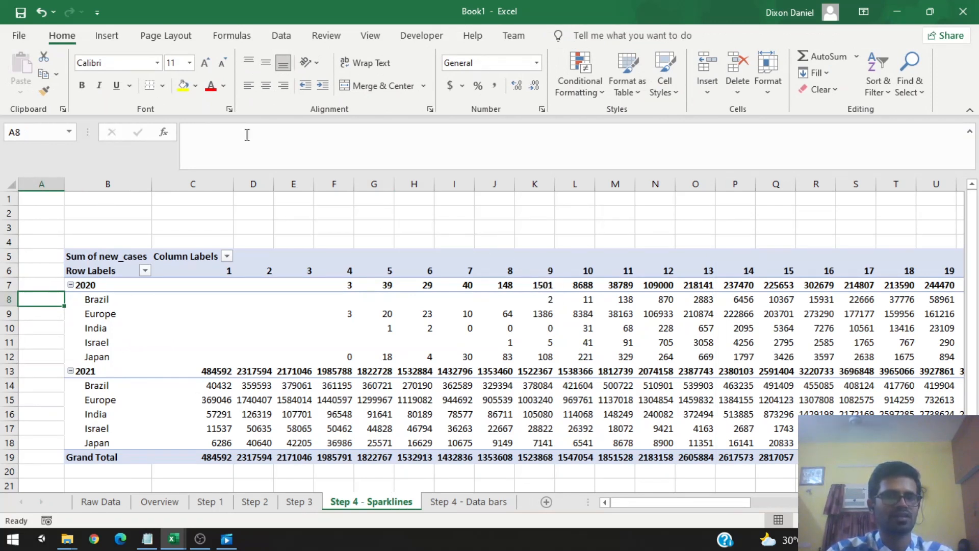
{"action": "left_click", "coordinate": [102, 39]}
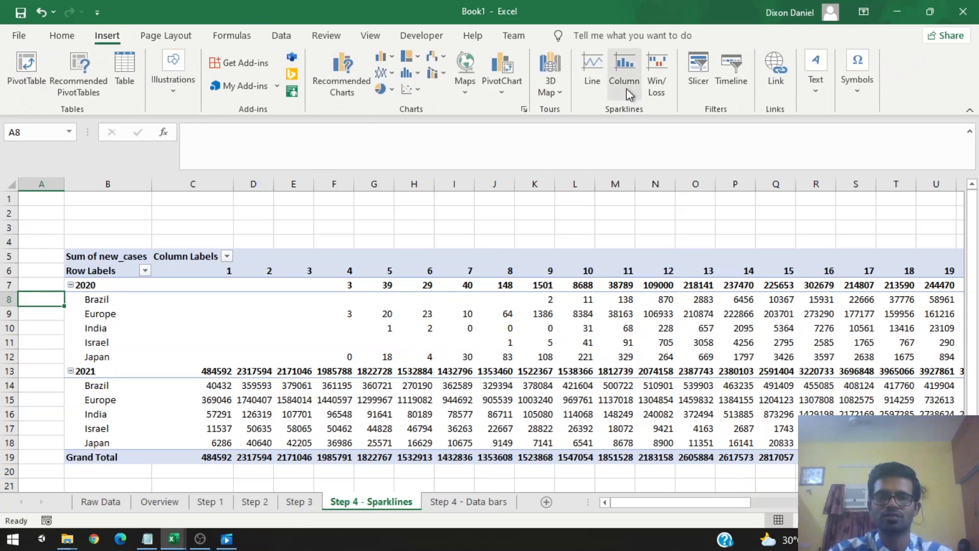
{"action": "left_click", "coordinate": [593, 65]}
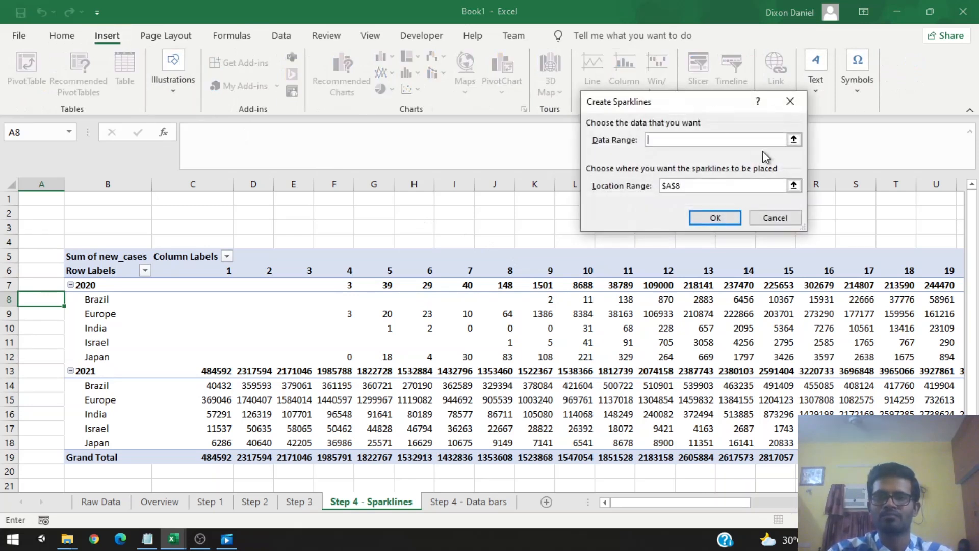
{"action": "left_click", "coordinate": [794, 140]}
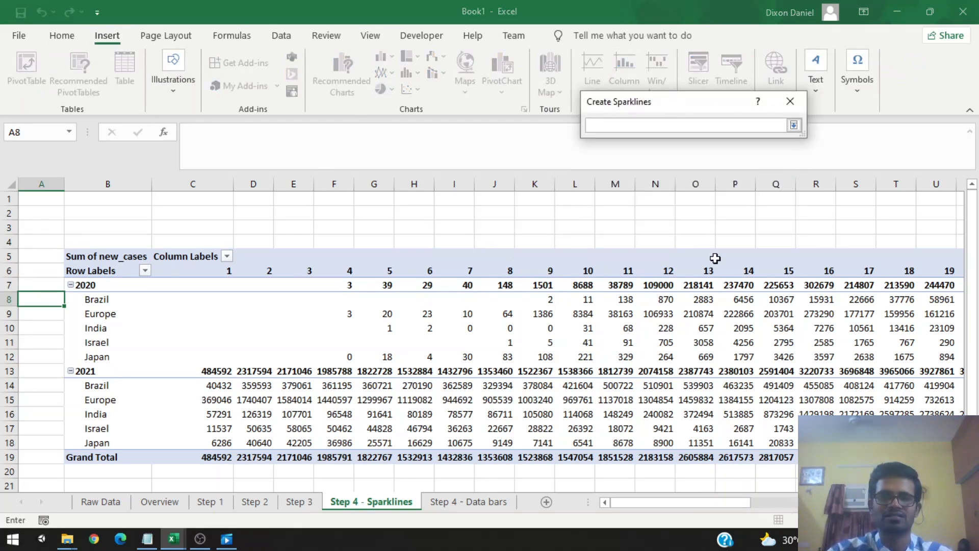
{"action": "left_click_drag", "start_coordinate": [210, 298], "coordinate": [727, 357]}
{"action": "left_click", "coordinate": [793, 125]}
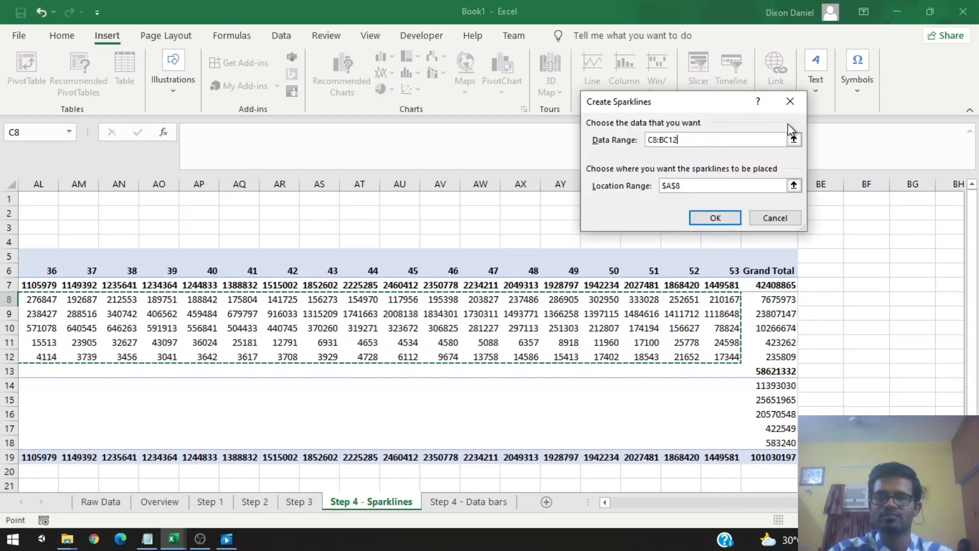
{"action": "left_click_drag", "start_coordinate": [839, 502], "coordinate": [601, 524]}
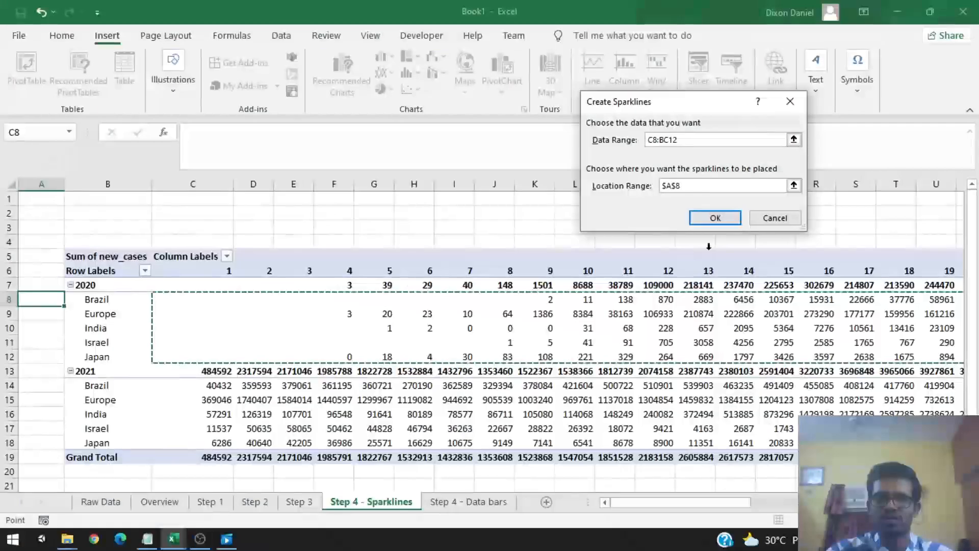
{"action": "left_click", "coordinate": [794, 185]}
{"action": "left_click_drag", "start_coordinate": [45, 295], "coordinate": [42, 355]}
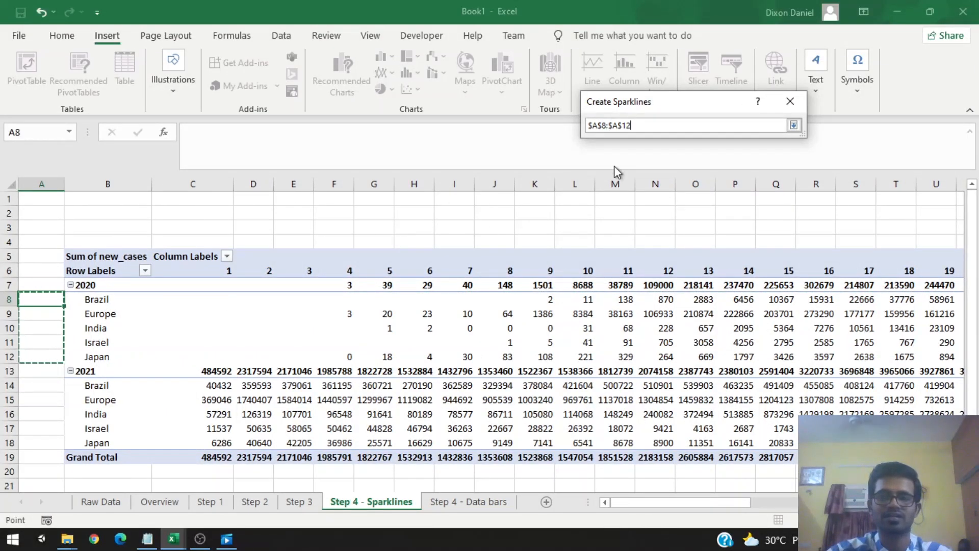
{"action": "left_click", "coordinate": [794, 125]}
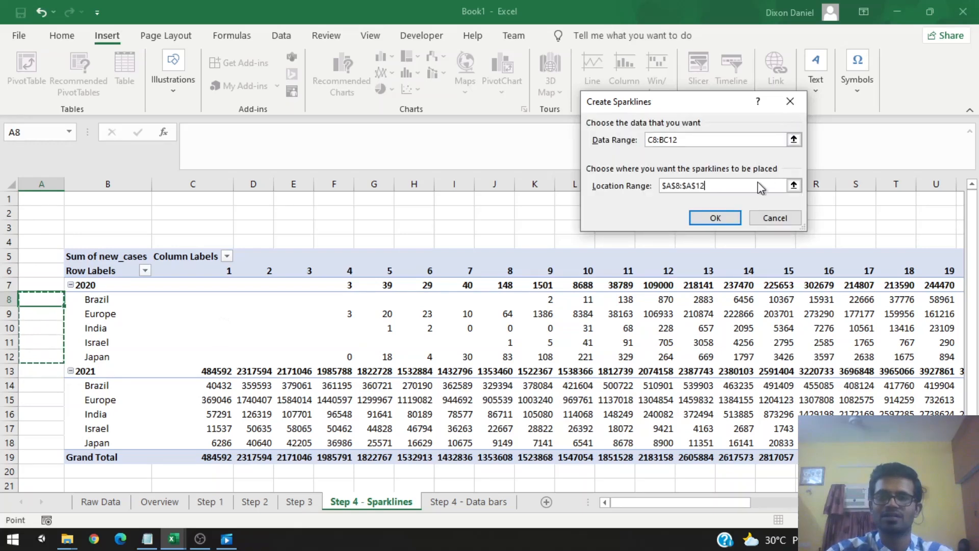
{"action": "left_click", "coordinate": [716, 219]}
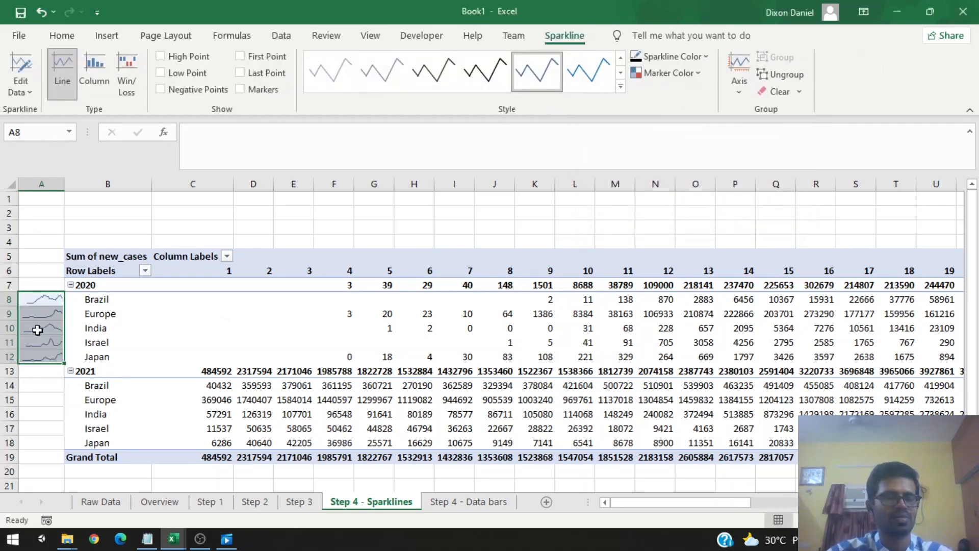
Step: Copy the 2020 sparklines into A14:A18 for the 2021 rows
{"action": "scroll", "coordinate": [37, 330], "scroll_direction": "down", "scroll_amount": 1}
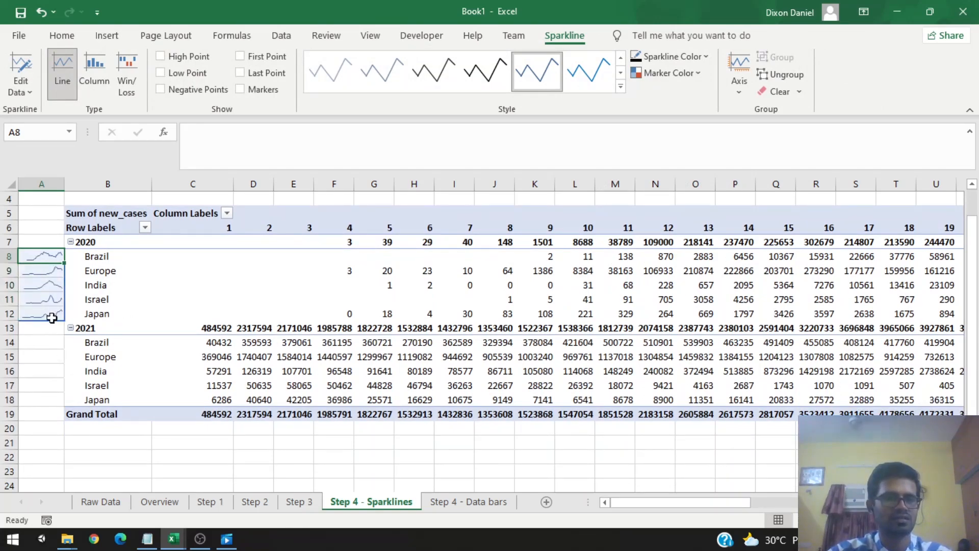
{"action": "left_click", "coordinate": [51, 318], "text": "shift"}
{"action": "key", "text": "ctrl+c"}
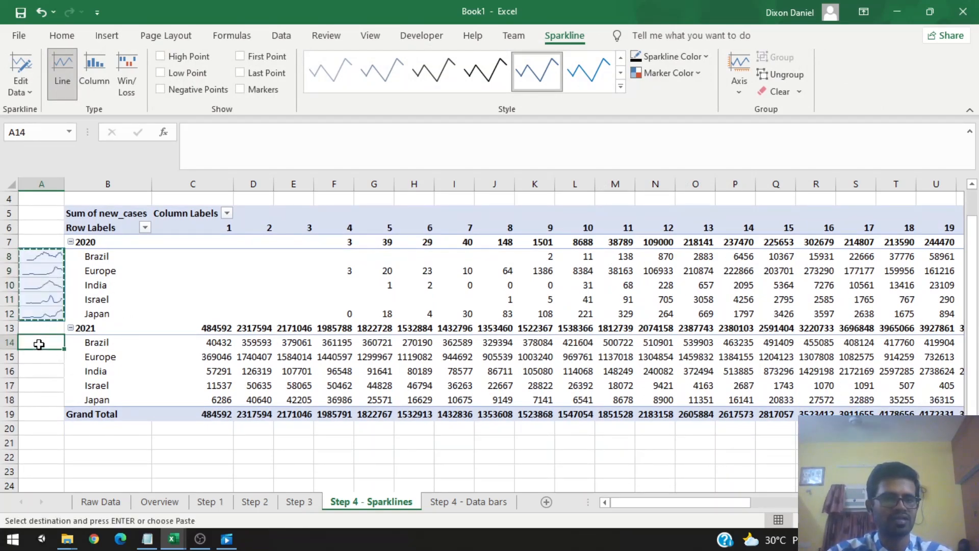
{"action": "left_click_drag", "start_coordinate": [39, 344], "coordinate": [53, 396]}
{"action": "key", "text": "ctrl+v"}
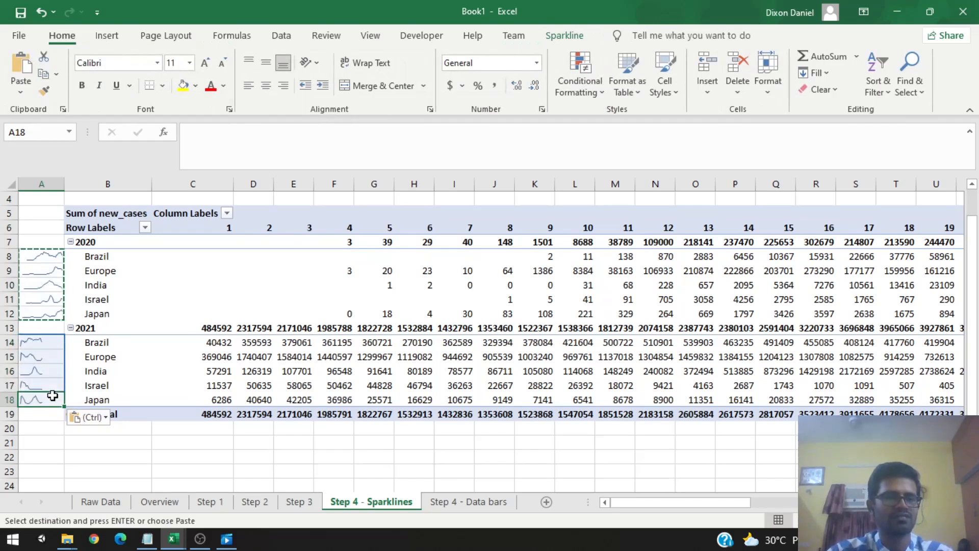
Step: Set the weight of the sparklines in A8:A18 to 3 pt and show their high and low point markers
{"action": "left_click", "coordinate": [44, 257]}
{"action": "left_click_drag", "start_coordinate": [46, 309], "coordinate": [45, 311]}
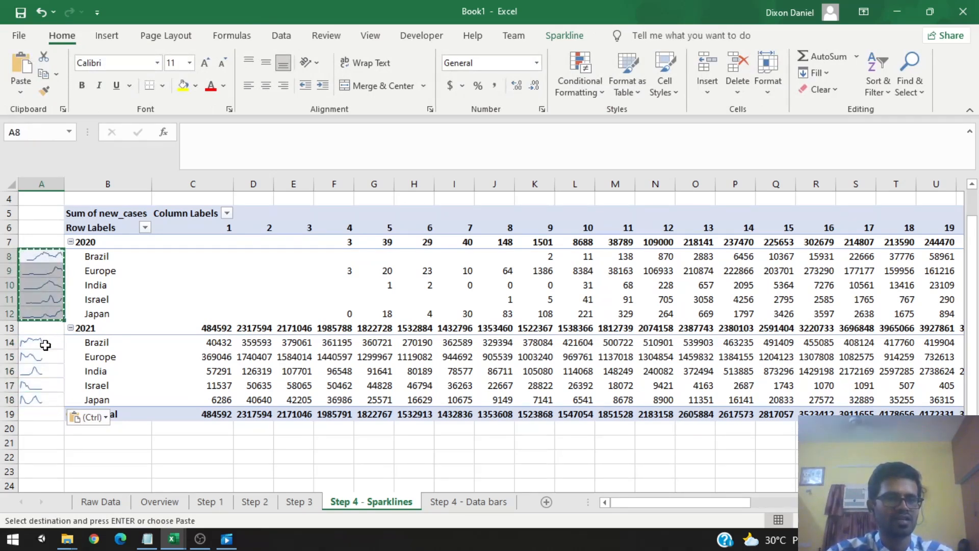
{"action": "left_click", "coordinate": [43, 400], "text": "shift"}
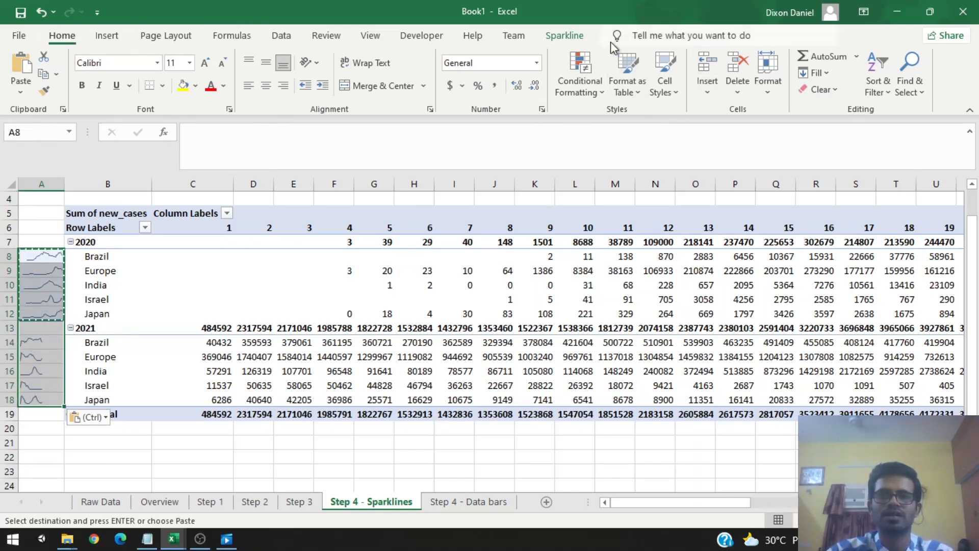
{"action": "left_click", "coordinate": [564, 44]}
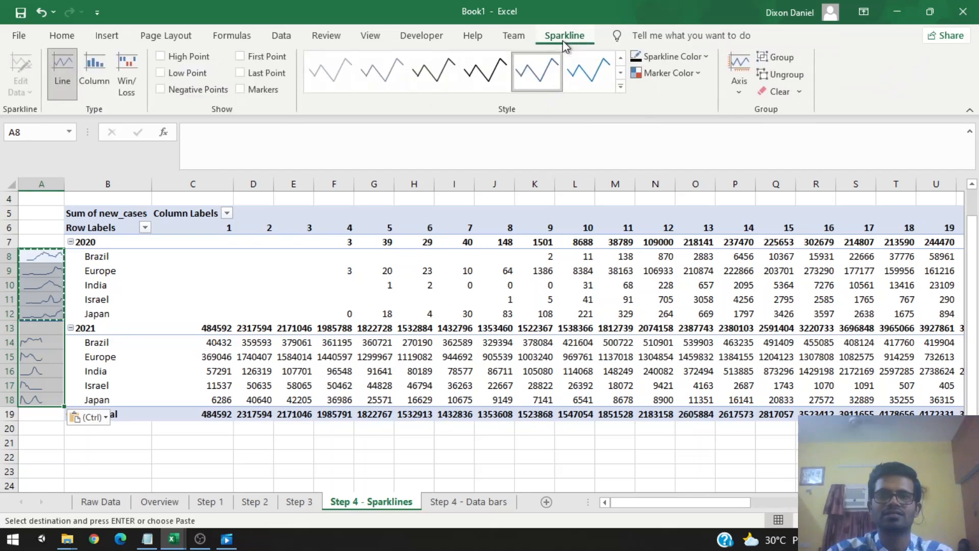
{"action": "left_click", "coordinate": [699, 59]}
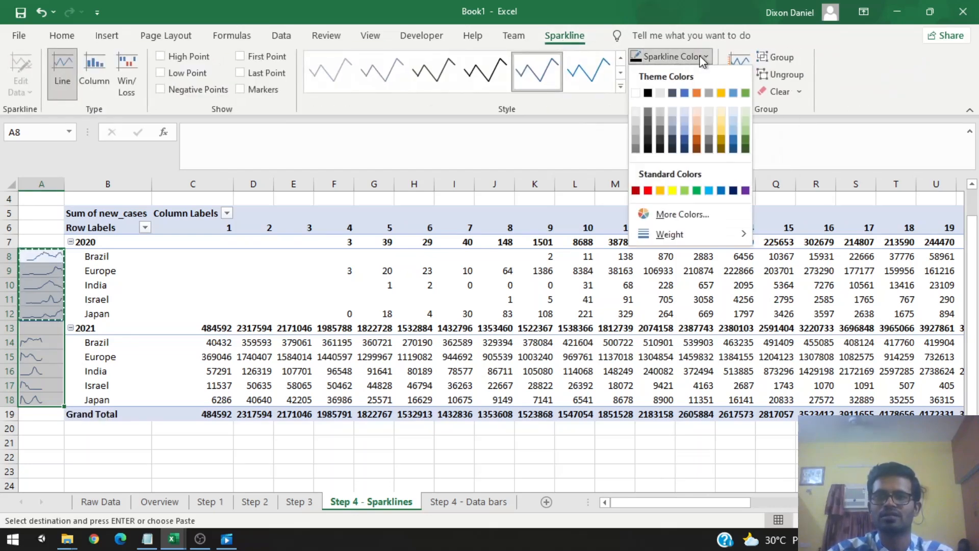
{"action": "mouse_move", "coordinate": [716, 230]}
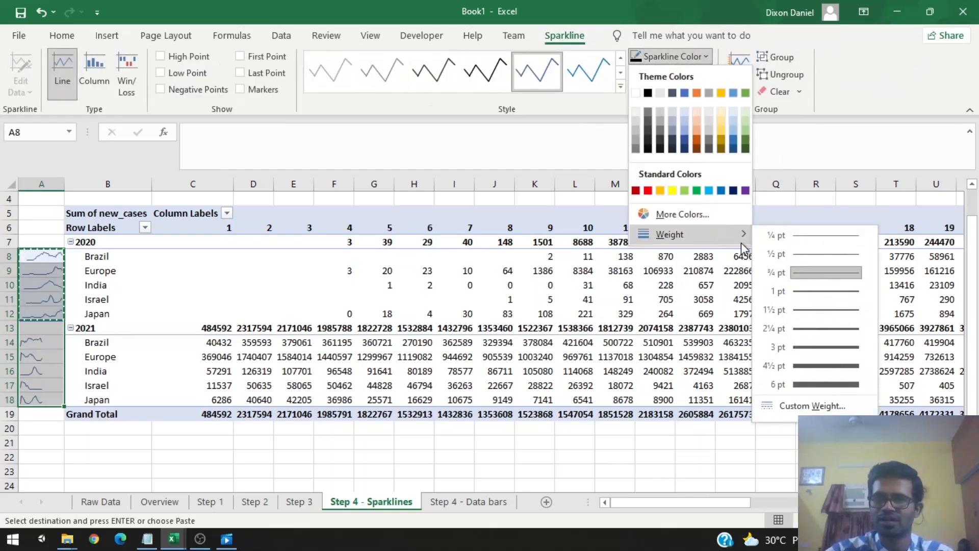
{"action": "left_click", "coordinate": [839, 349]}
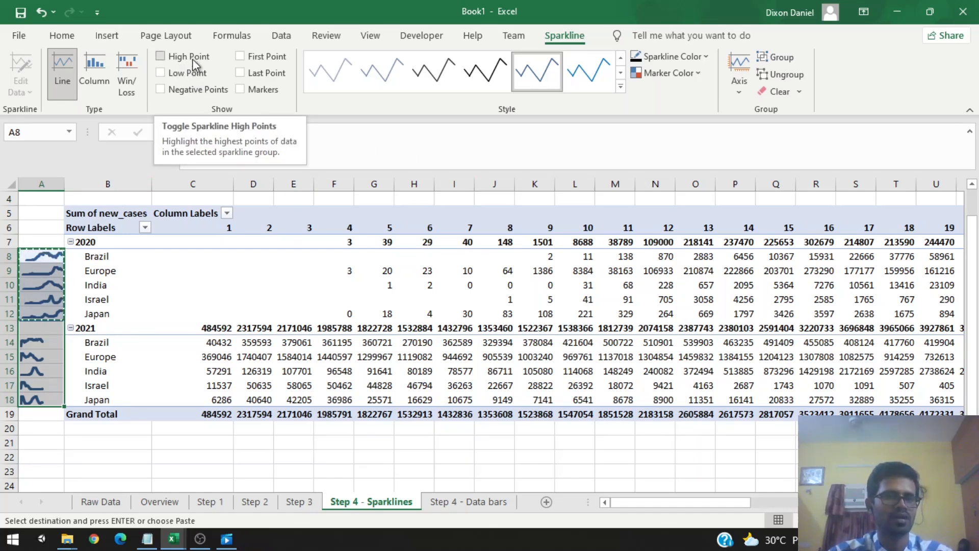
{"action": "left_click", "coordinate": [192, 58]}
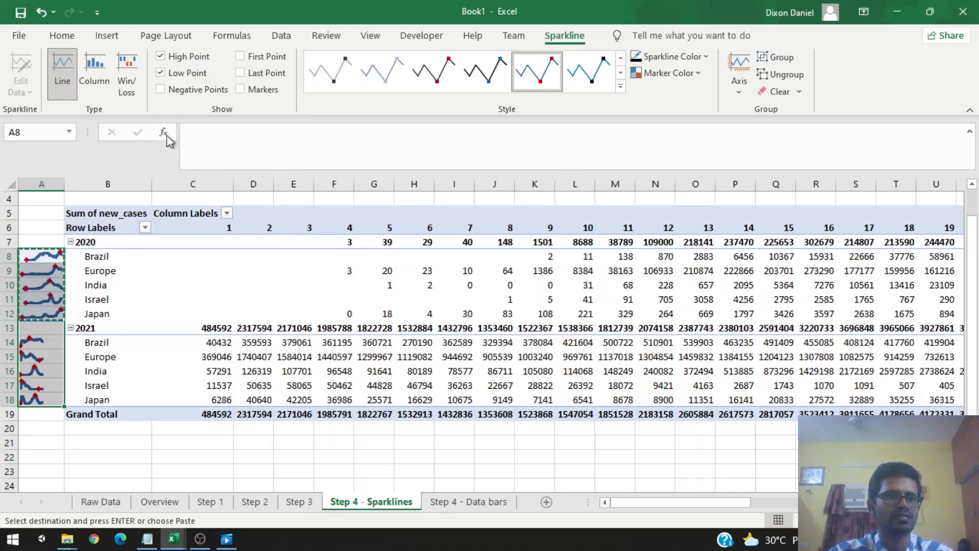
Step: Widen column A and increase the height of rows 8 to 18 to enlarge the sparklines
{"action": "left_click_drag", "start_coordinate": [61, 184], "coordinate": [111, 183]}
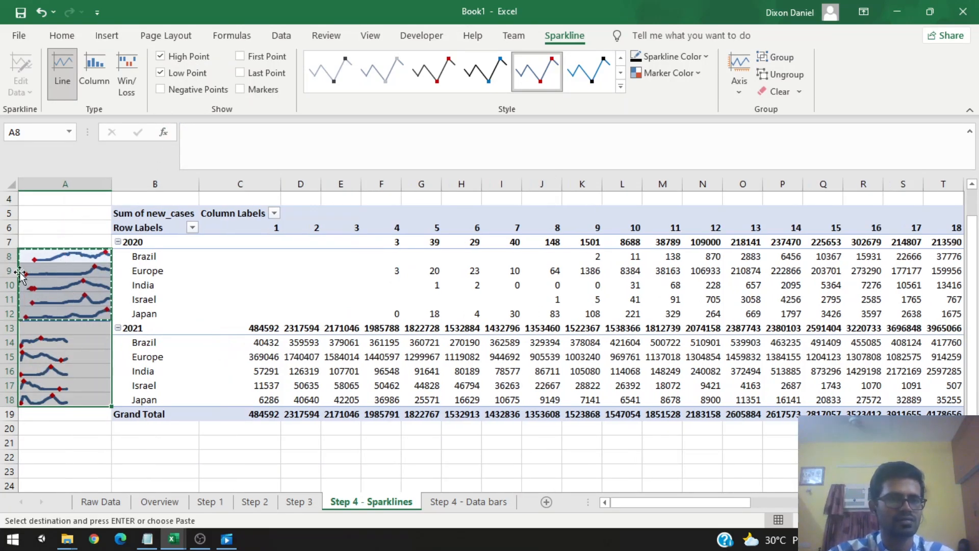
{"action": "left_click_drag", "start_coordinate": [11, 261], "coordinate": [10, 270]}
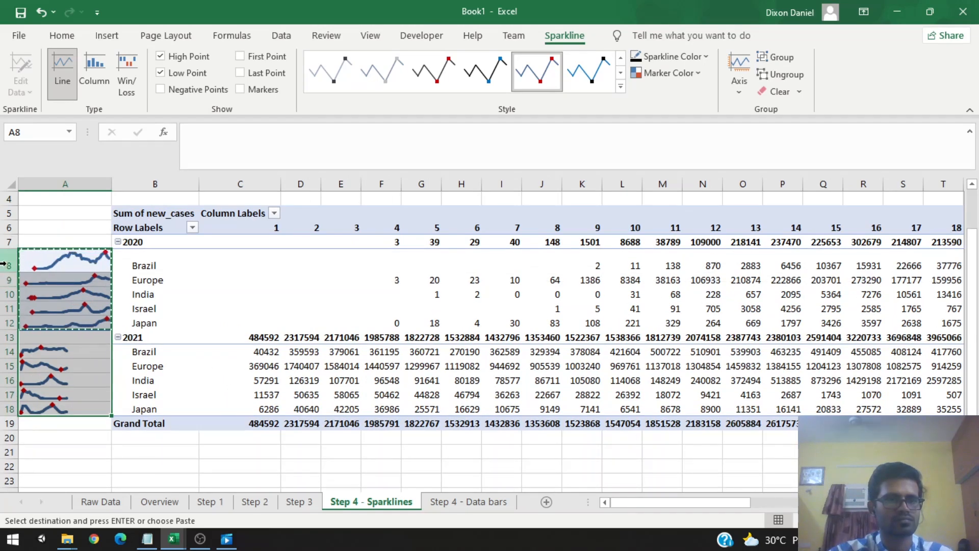
{"action": "left_click_drag", "start_coordinate": [2, 263], "coordinate": [2, 409]}
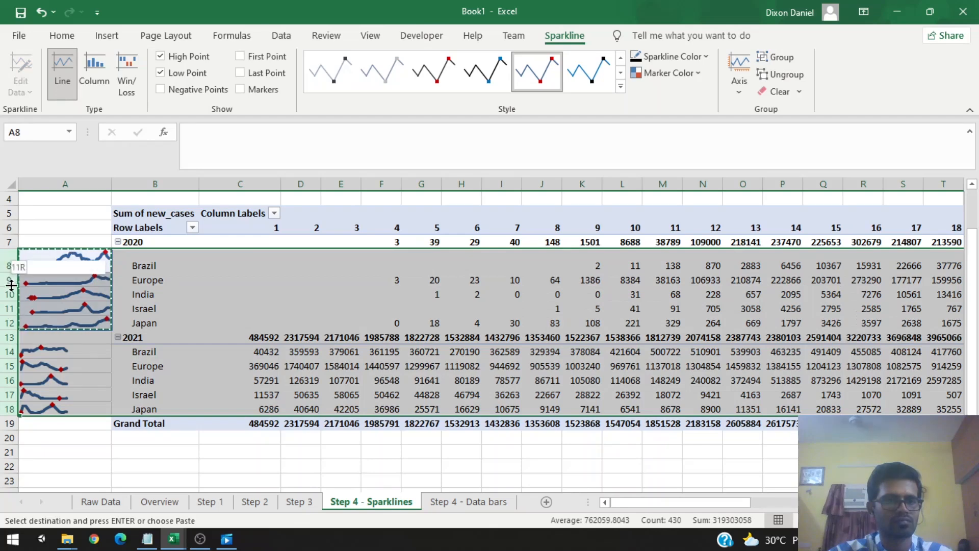
{"action": "left_click_drag", "start_coordinate": [7, 301], "coordinate": [8, 316]}
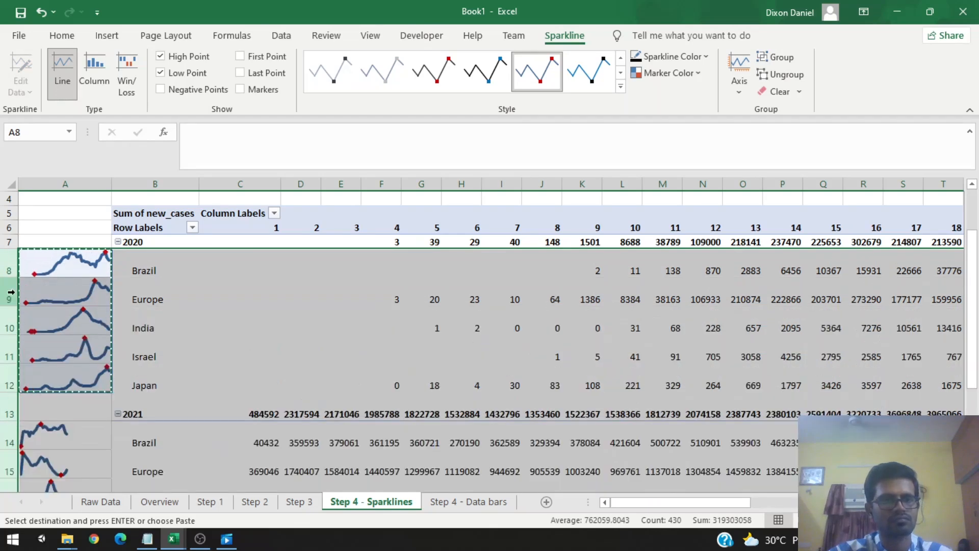
Step: Scroll through the pivot table to review the enlarged 2020 and 2021 sparklines
{"action": "scroll", "coordinate": [128, 309], "scroll_direction": "down", "scroll_amount": 1}
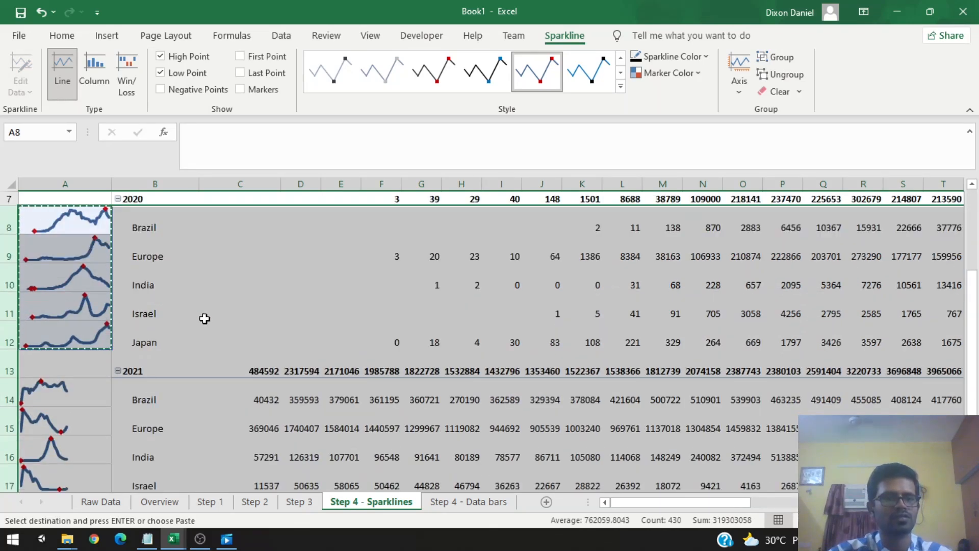
{"action": "scroll", "coordinate": [203, 317], "scroll_direction": "down", "scroll_amount": 1}
{"action": "scroll", "coordinate": [203, 317], "scroll_direction": "up", "scroll_amount": 1}
{"action": "left_click", "coordinate": [203, 317]}
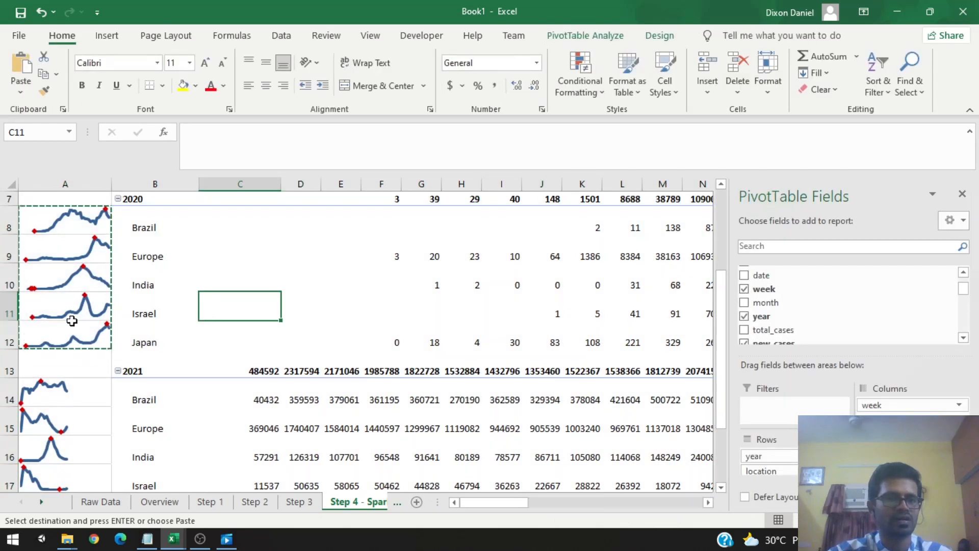
{"action": "scroll", "coordinate": [72, 321], "scroll_direction": "up", "scroll_amount": 1}
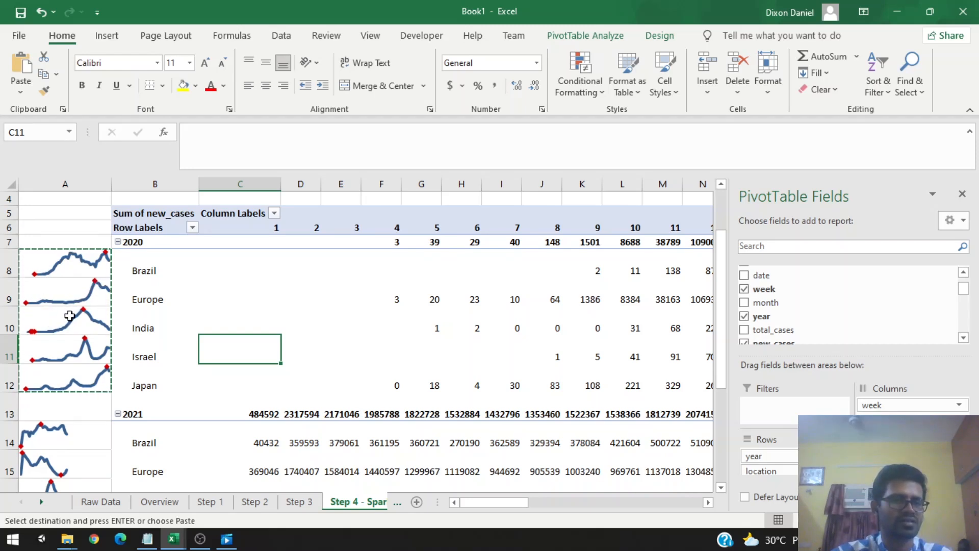
{"action": "scroll", "coordinate": [76, 311], "scroll_direction": "down", "scroll_amount": 2}
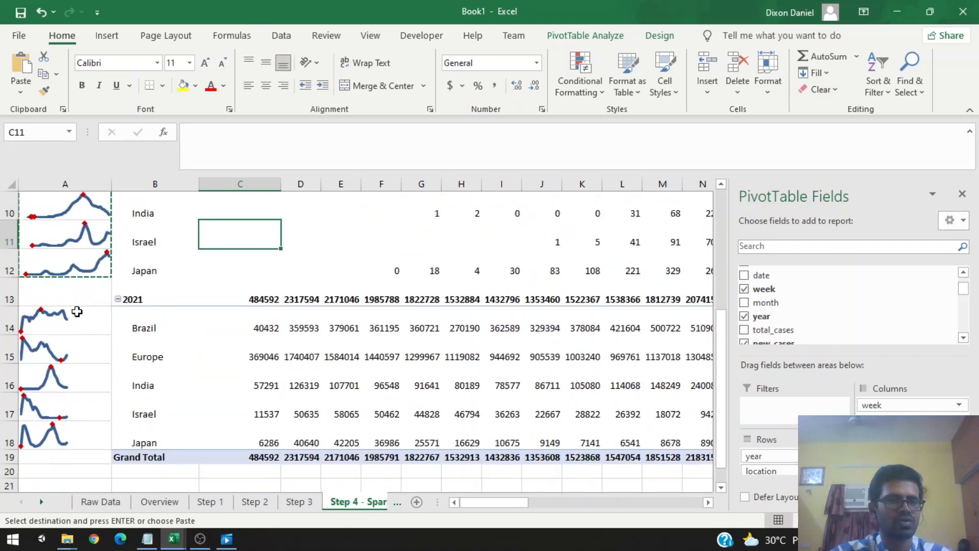
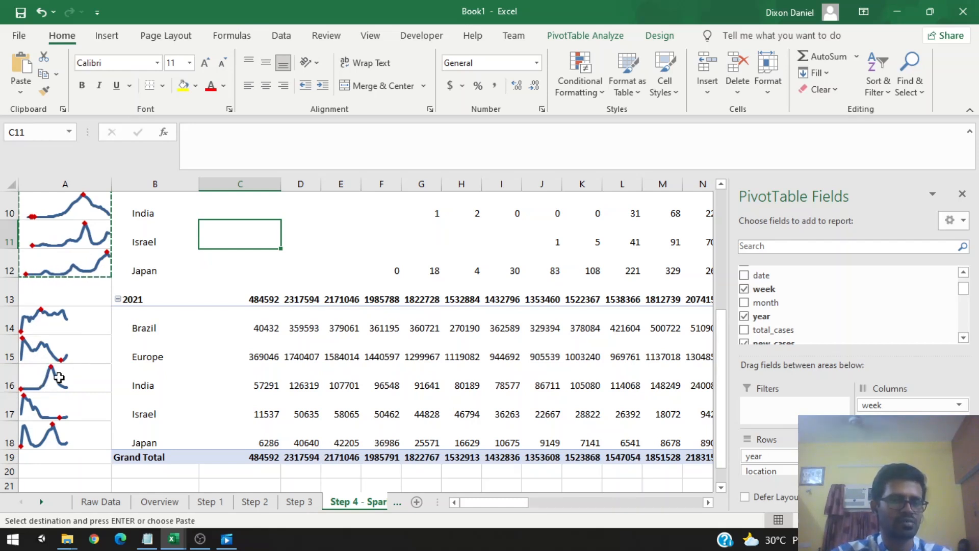
Step: Switch to the Overview sheet and highlight the Data bars item in the task list
{"action": "scroll", "coordinate": [70, 375], "scroll_direction": "up", "scroll_amount": 1}
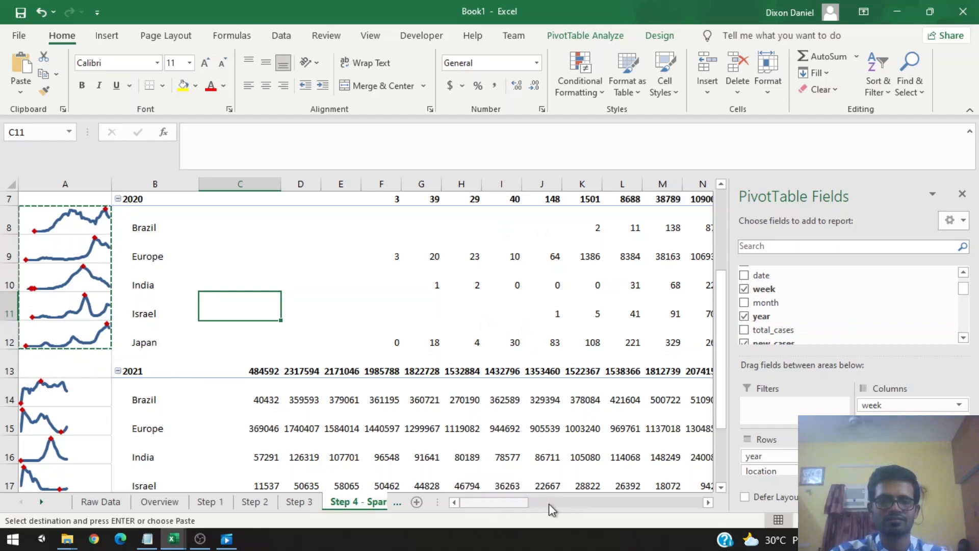
{"action": "scroll", "coordinate": [549, 503], "scroll_direction": "right", "scroll_amount": 2}
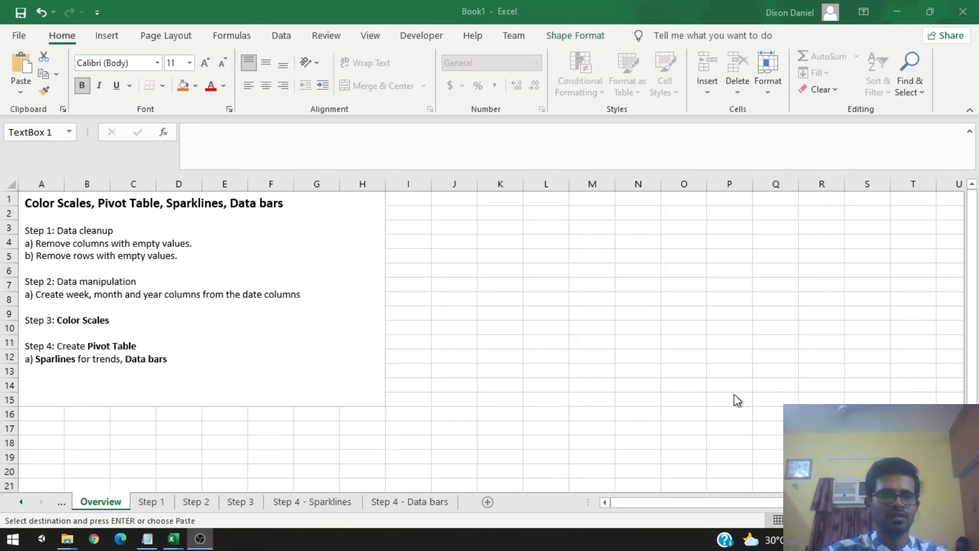
{"action": "left_click", "coordinate": [130, 362]}
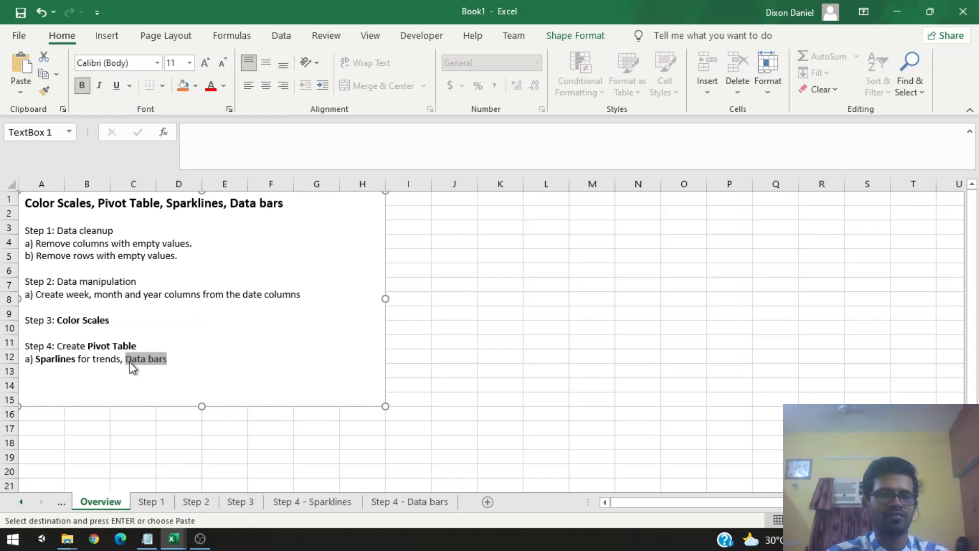
{"action": "left_click", "coordinate": [172, 368]}
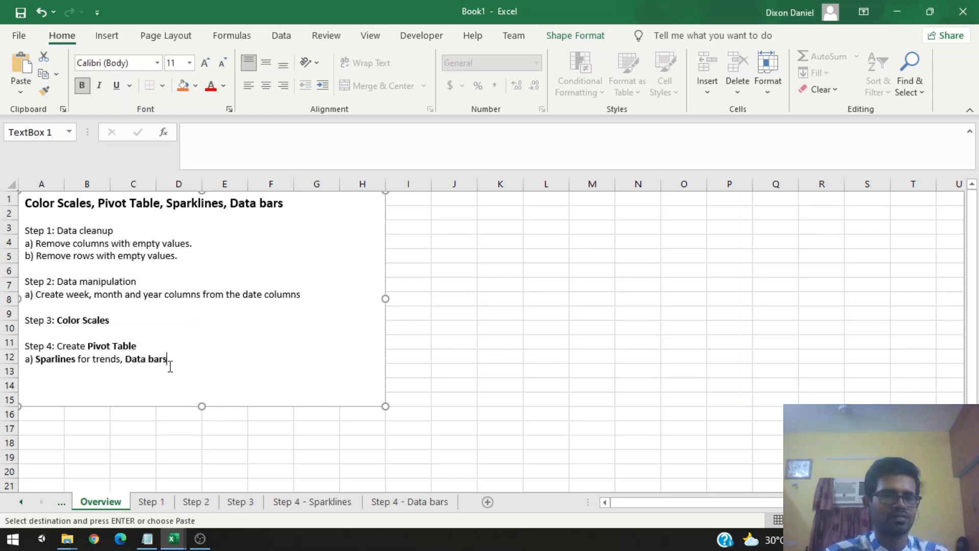
{"action": "left_click_drag", "start_coordinate": [129, 363], "coordinate": [158, 367]}
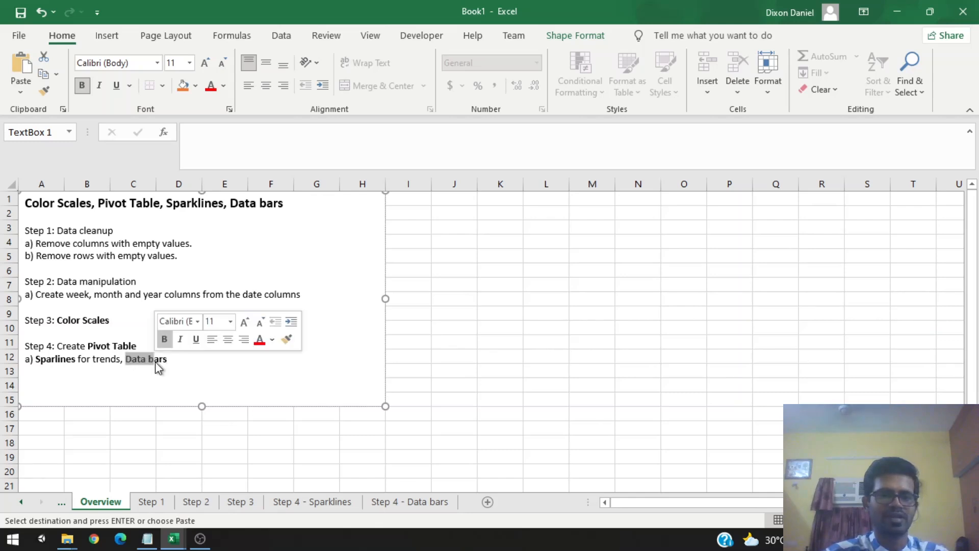
{"action": "left_click", "coordinate": [162, 363]}
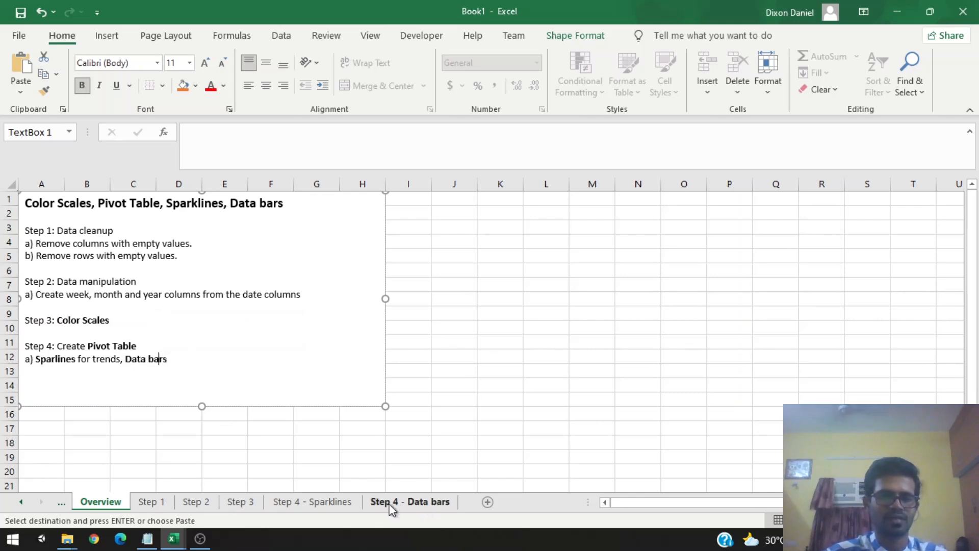
Step: Start inserting a PivotTable on the Step 4 - Data bars sheet, placed at cell B4
{"action": "left_click", "coordinate": [423, 505]}
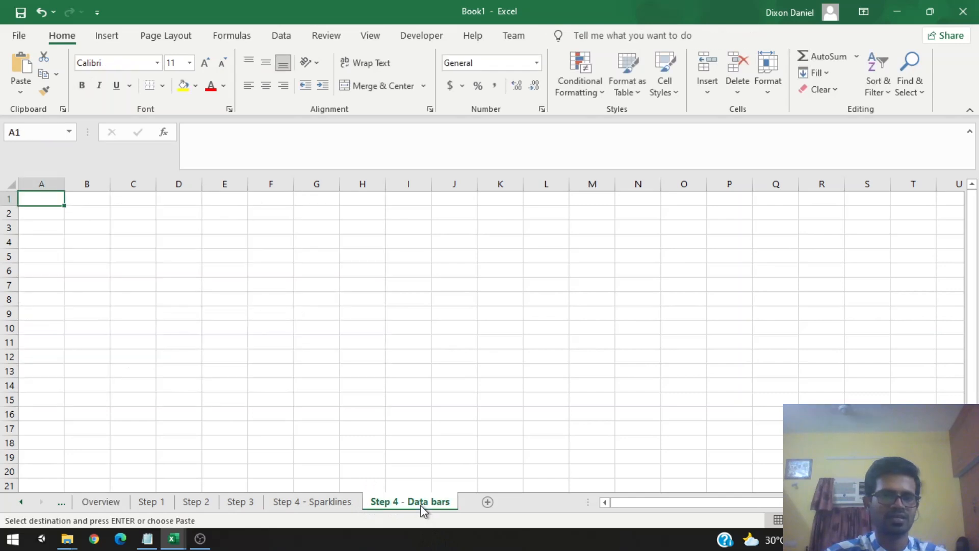
{"action": "left_click", "coordinate": [69, 231]}
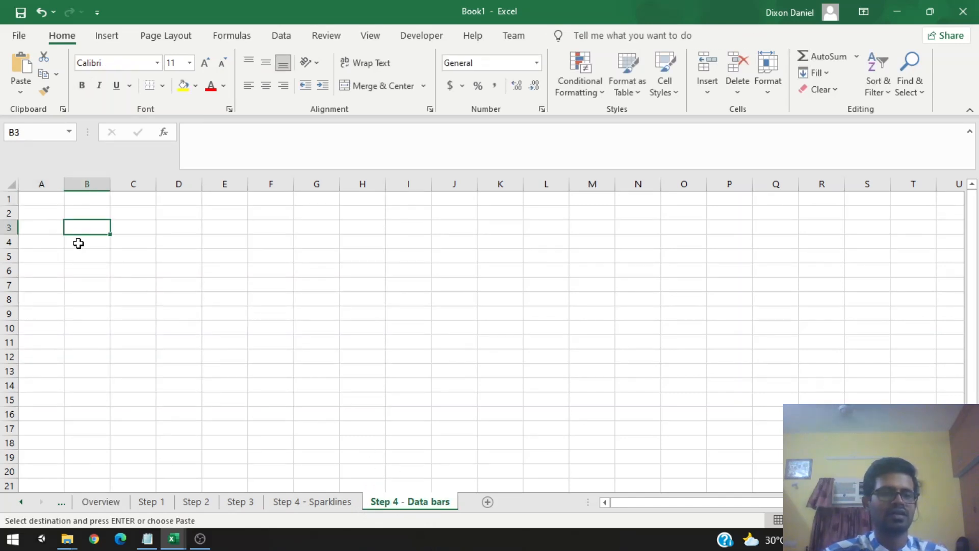
{"action": "left_click", "coordinate": [80, 244]}
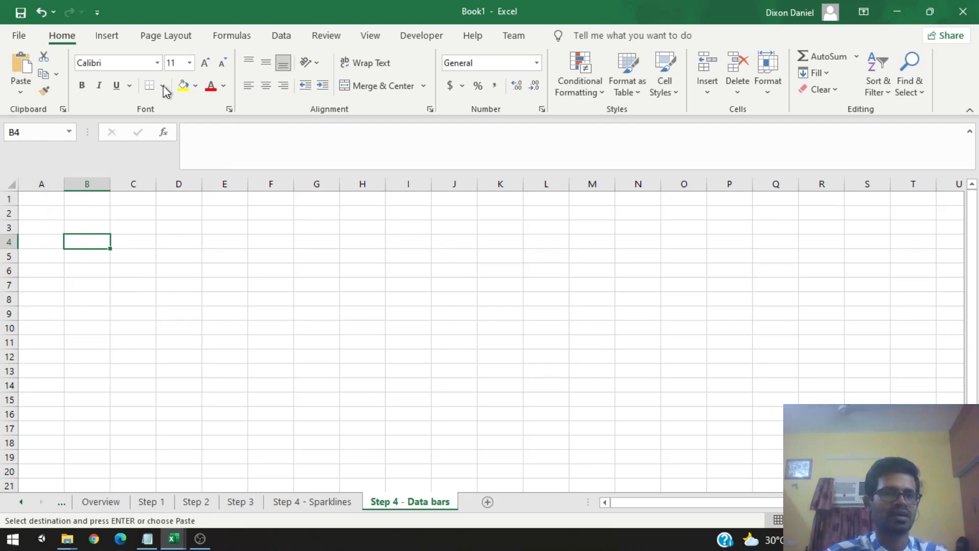
{"action": "left_click", "coordinate": [106, 40]}
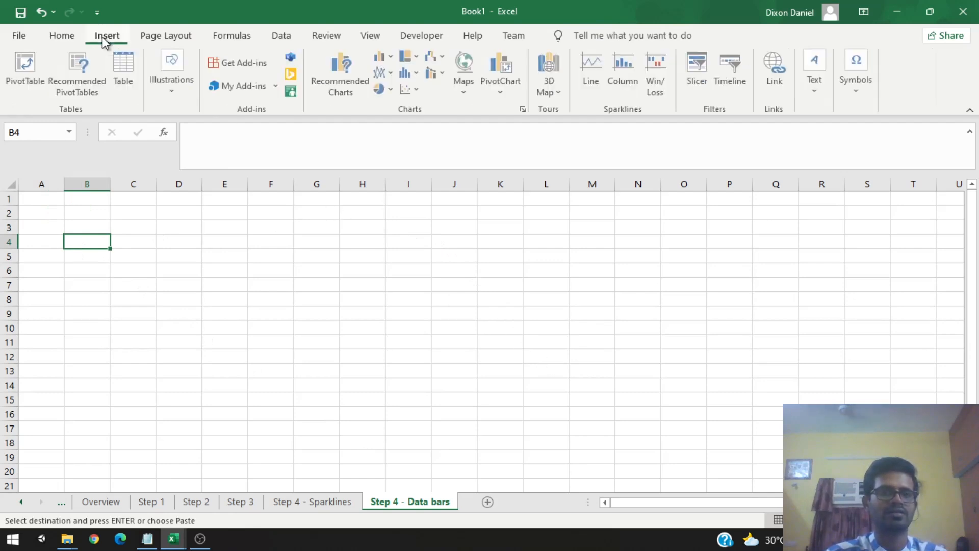
{"action": "left_click", "coordinate": [16, 84]}
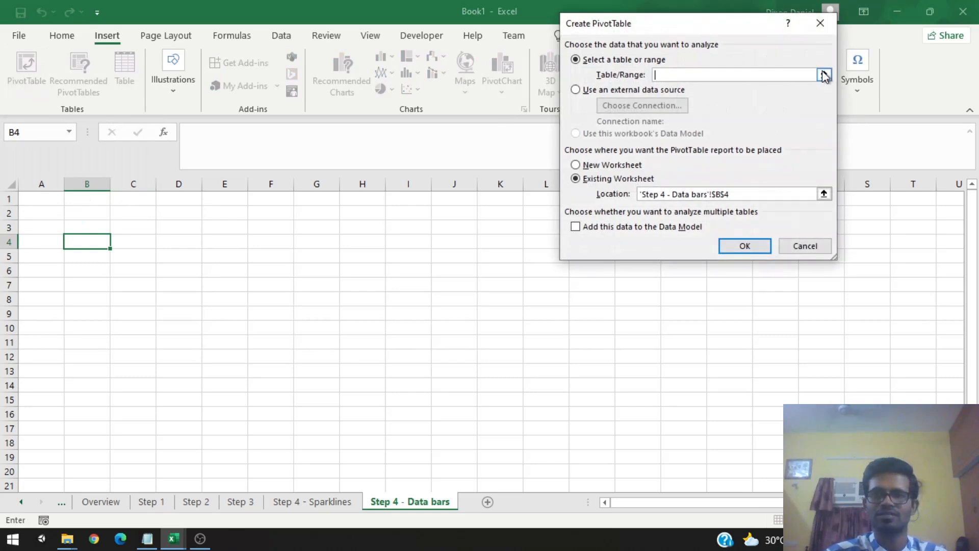
{"action": "left_click", "coordinate": [824, 75]}
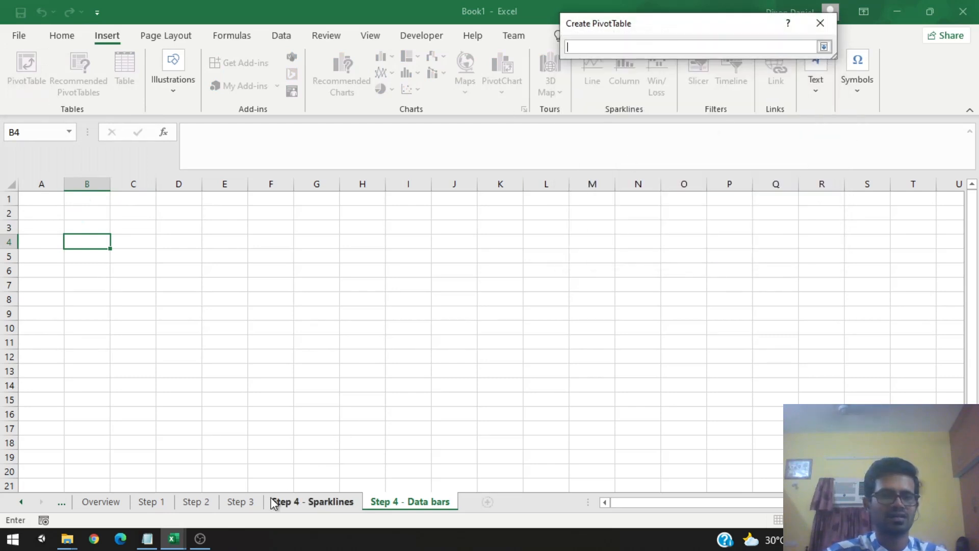
Step: Select the whole Step 3 data table, Table13, as the PivotTable's source range
{"action": "left_click", "coordinate": [236, 501]}
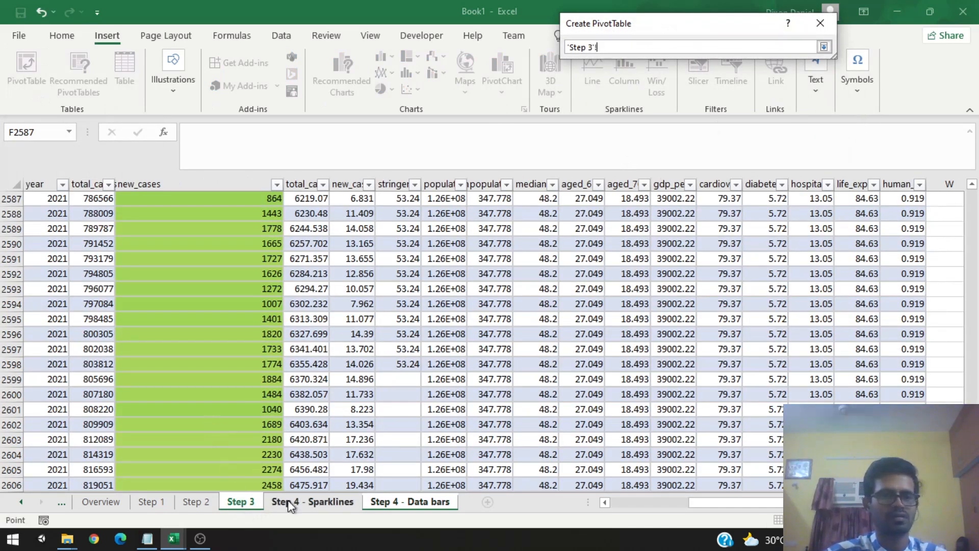
{"action": "left_click", "coordinate": [196, 501]}
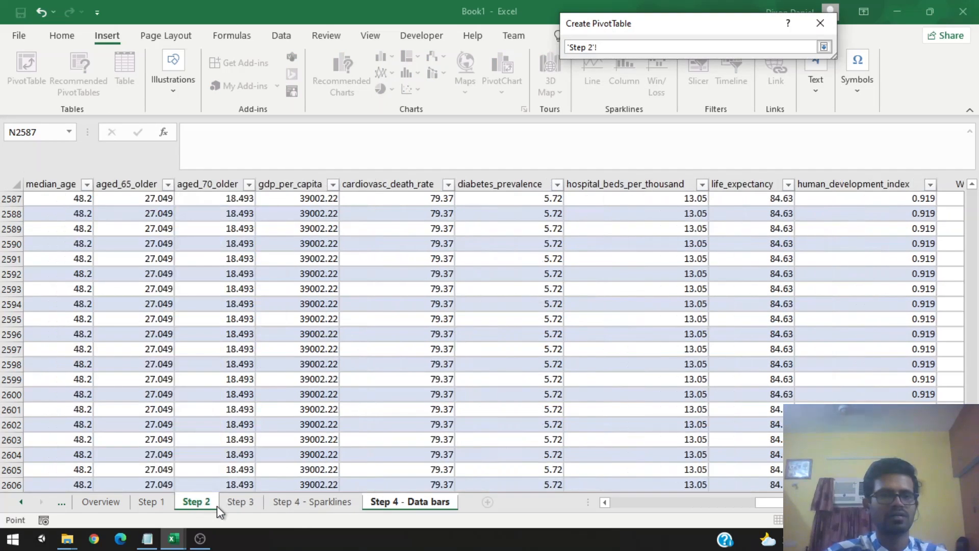
{"action": "left_click", "coordinate": [236, 504]}
{"action": "scroll", "coordinate": [303, 384], "scroll_direction": "up", "scroll_amount": 19}
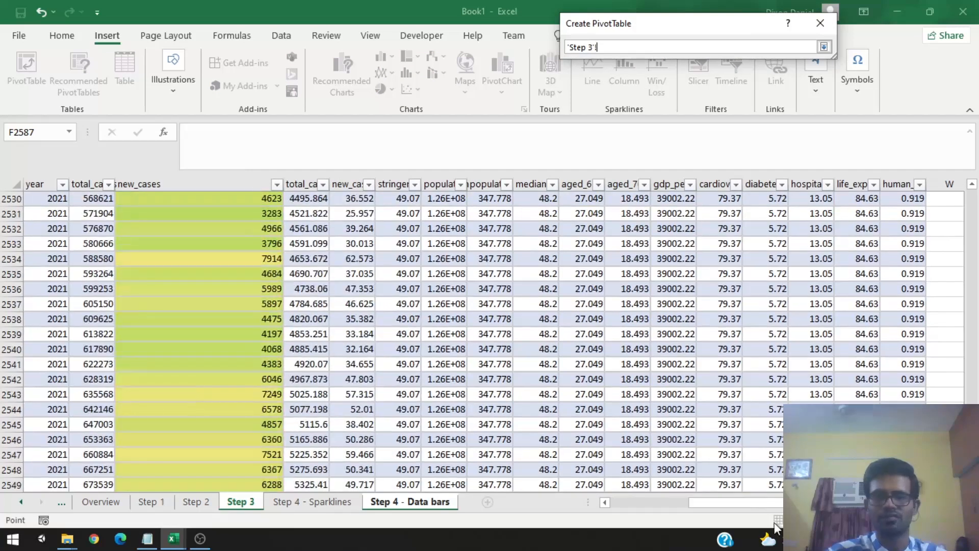
{"action": "left_click_drag", "start_coordinate": [734, 503], "coordinate": [614, 503]}
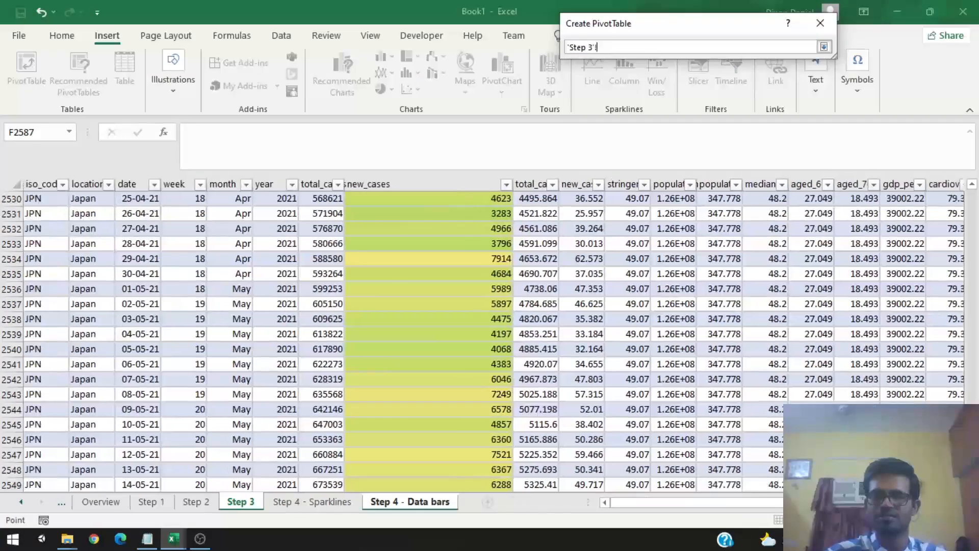
{"action": "left_click_drag", "start_coordinate": [972, 466], "coordinate": [964, 187]}
{"action": "left_click", "coordinate": [59, 223]}
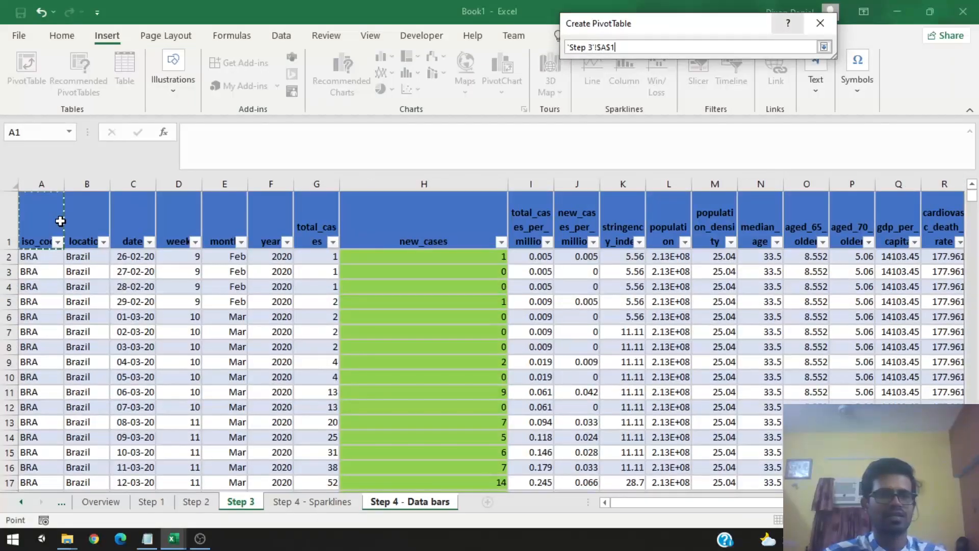
{"action": "key", "text": "ctrl+shift+Down"}
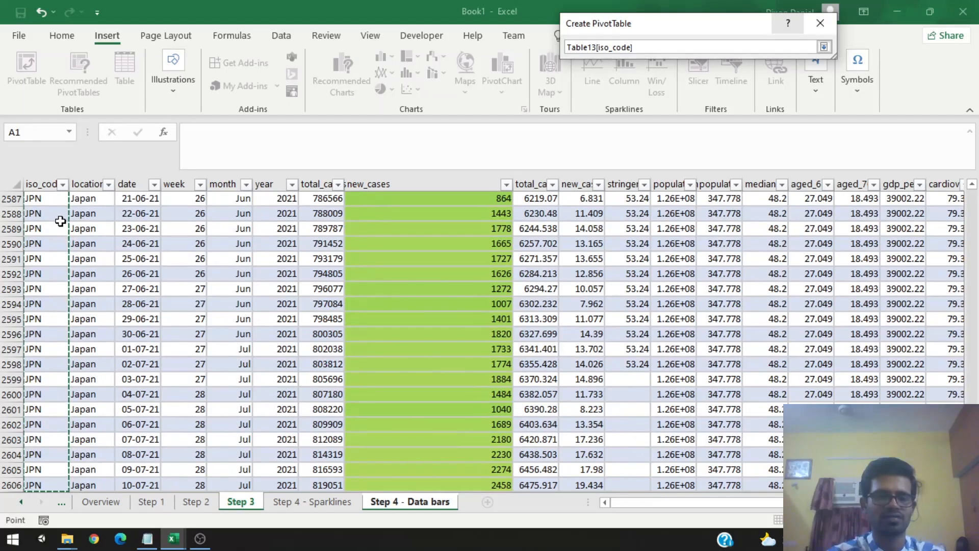
{"action": "key", "text": "ctrl+shift+Right"}
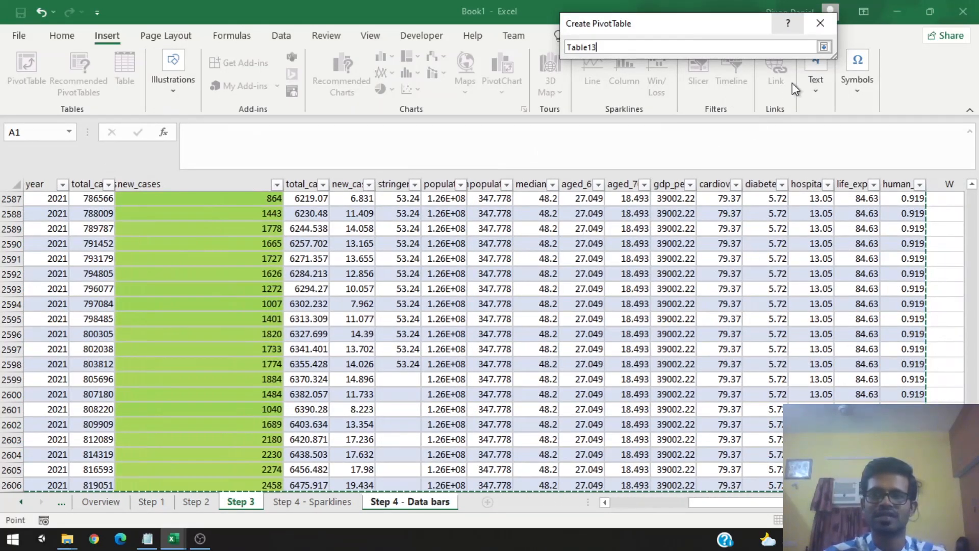
{"action": "left_click", "coordinate": [824, 47]}
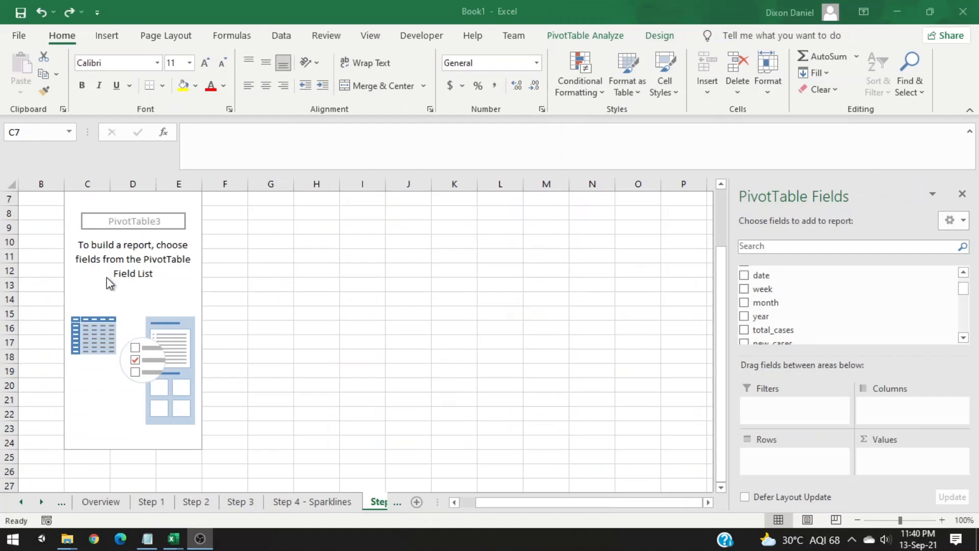
Step: Compare the empty PivotTable with the finished pivot on the Step 4 - Sparklines sheet
{"action": "left_click", "coordinate": [88, 287]}
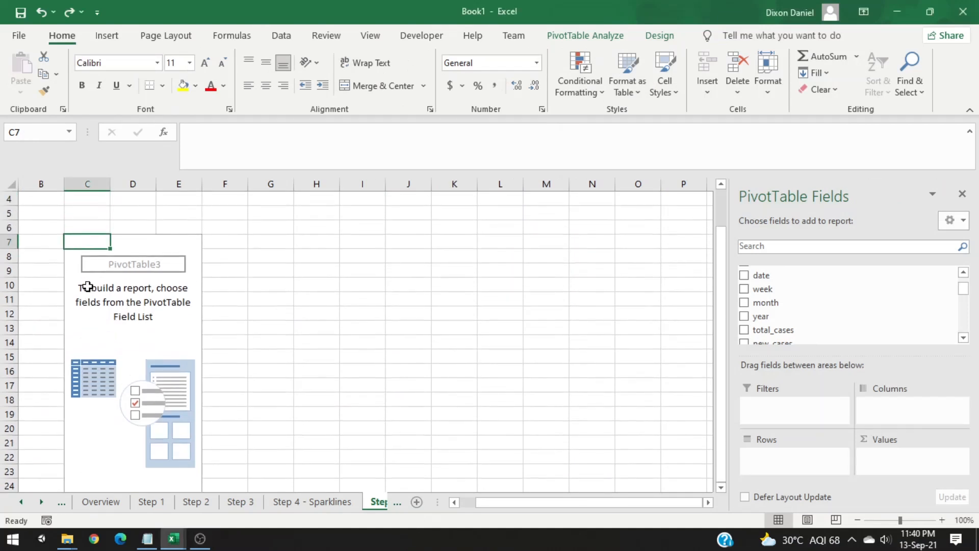
{"action": "left_click", "coordinate": [328, 502]}
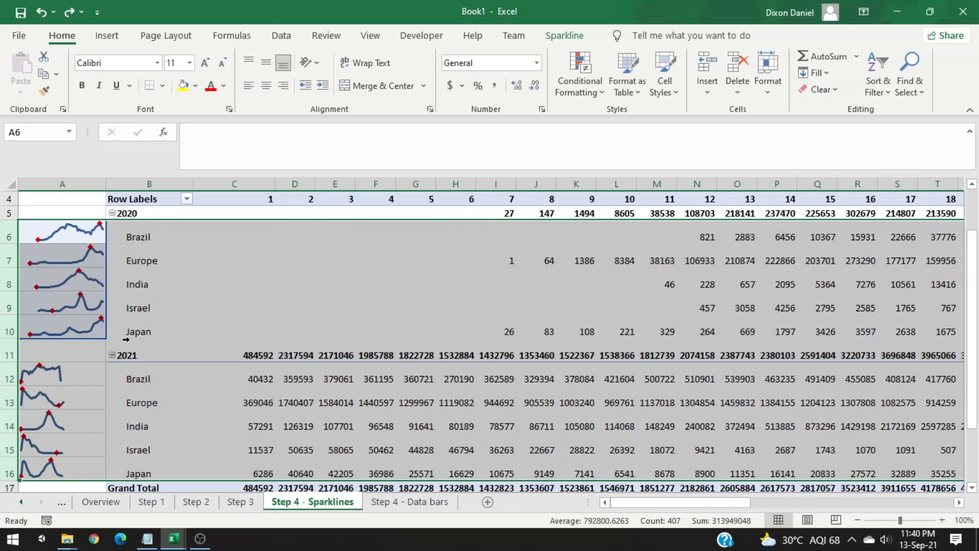
{"action": "left_click", "coordinate": [431, 502]}
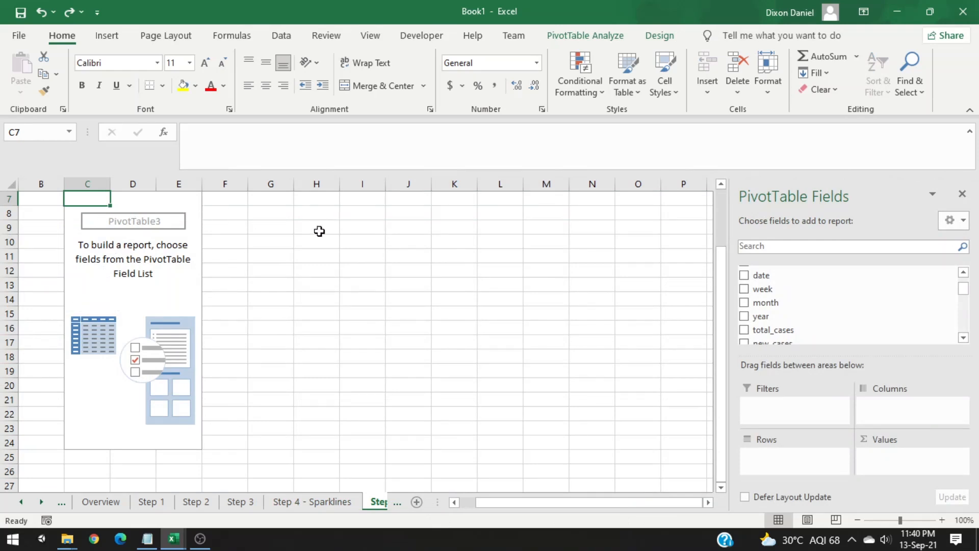
Step: Add month to the PivotTable rows and location to its columns
{"action": "left_click_drag", "start_coordinate": [767, 305], "coordinate": [793, 465]}
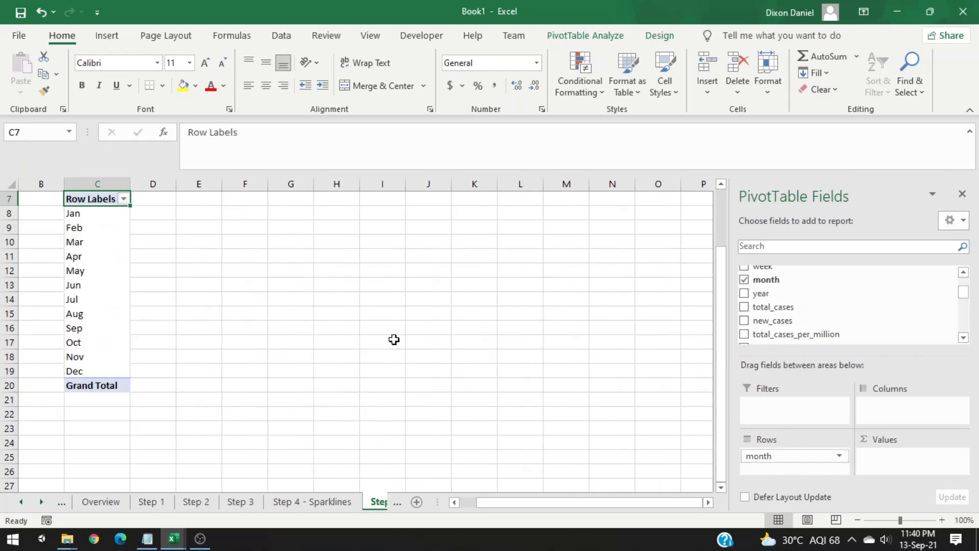
{"action": "scroll", "coordinate": [380, 341], "scroll_direction": "up", "scroll_amount": 1}
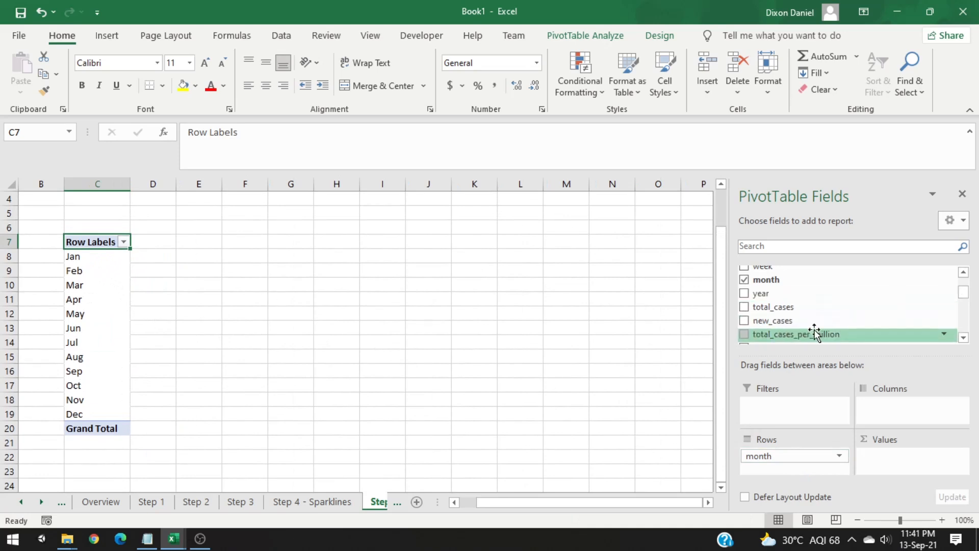
{"action": "scroll", "coordinate": [810, 326], "scroll_direction": "up", "scroll_amount": 1}
{"action": "left_click_drag", "start_coordinate": [777, 286], "coordinate": [916, 408]}
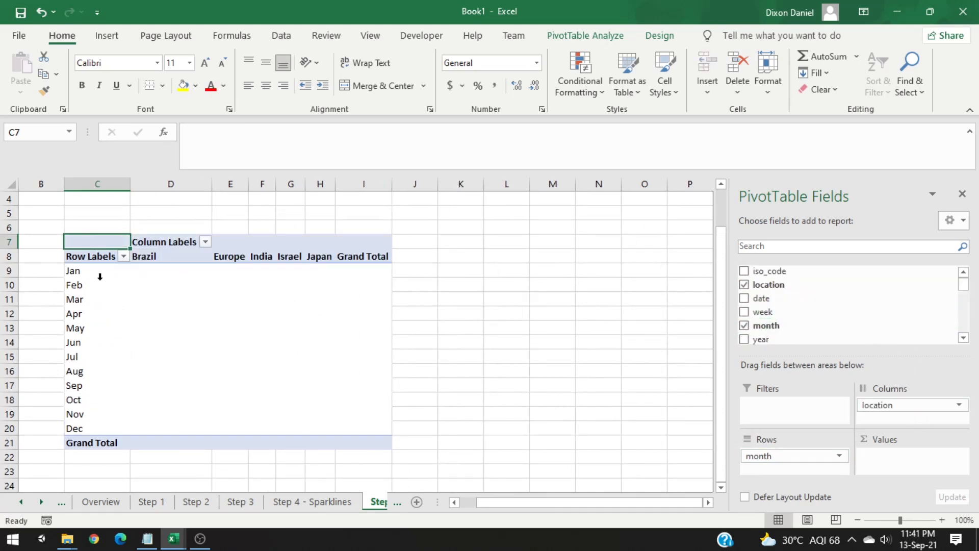
Step: Add new_cases to the PivotTable values as a sum
{"action": "left_click_drag", "start_coordinate": [164, 267], "coordinate": [366, 429]}
{"action": "left_click", "coordinate": [188, 275]}
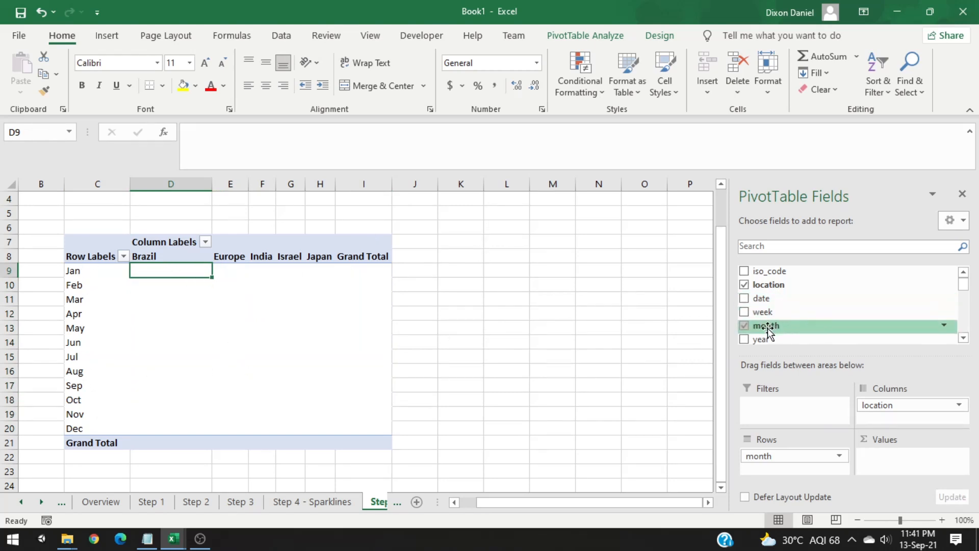
{"action": "scroll", "coordinate": [786, 311], "scroll_direction": "down", "scroll_amount": 2}
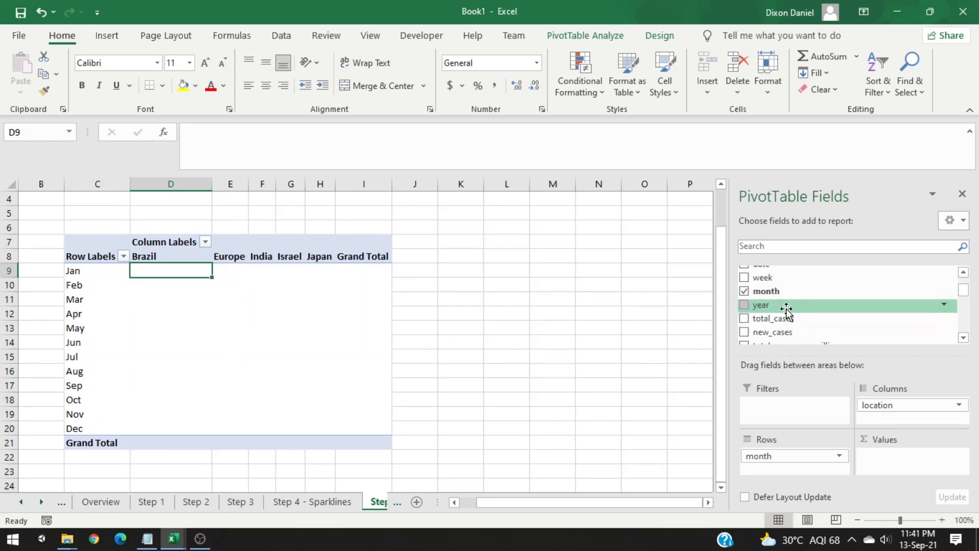
{"action": "left_click_drag", "start_coordinate": [784, 302], "coordinate": [899, 462]}
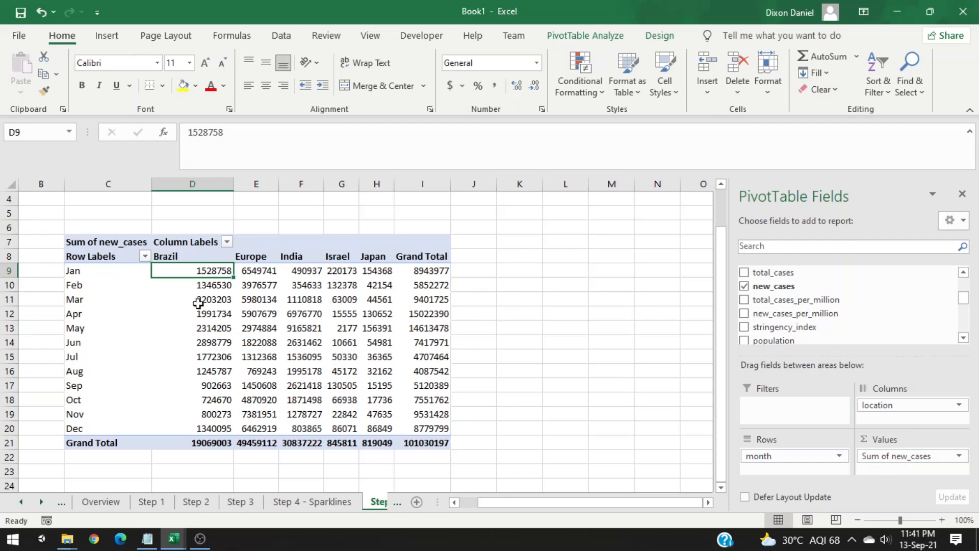
Step: Add year to the PivotTable rows below month
{"action": "left_click_drag", "start_coordinate": [428, 427], "coordinate": [185, 269]}
{"action": "left_click", "coordinate": [185, 269]}
{"action": "left_click", "coordinate": [91, 271]}
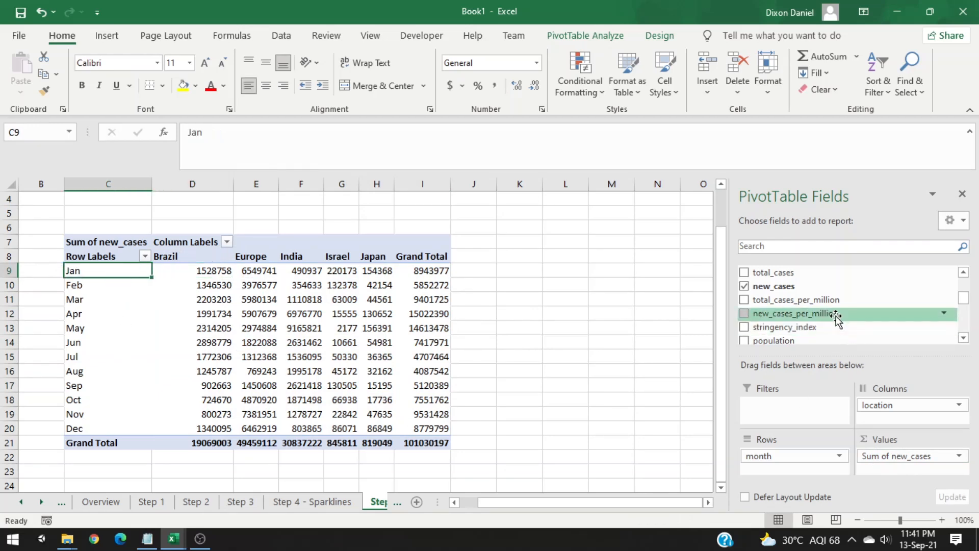
{"action": "scroll", "coordinate": [816, 314], "scroll_direction": "up", "scroll_amount": 3}
{"action": "scroll", "coordinate": [777, 326], "scroll_direction": "down", "scroll_amount": 2}
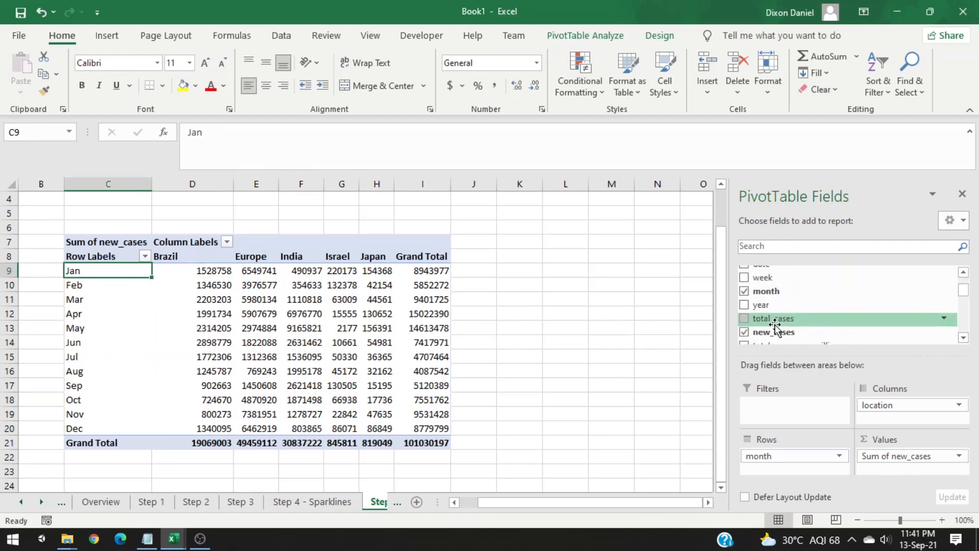
{"action": "left_click_drag", "start_coordinate": [768, 282], "coordinate": [784, 470]}
Step: Move year above month in the PivotTable row fields
{"action": "scroll", "coordinate": [275, 337], "scroll_direction": "down", "scroll_amount": 1}
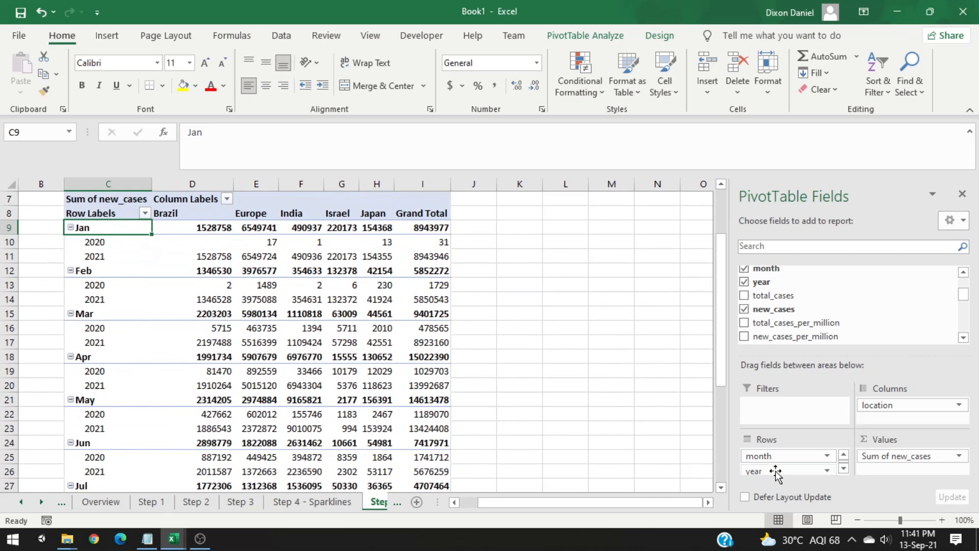
{"action": "left_click_drag", "start_coordinate": [776, 471], "coordinate": [773, 458]}
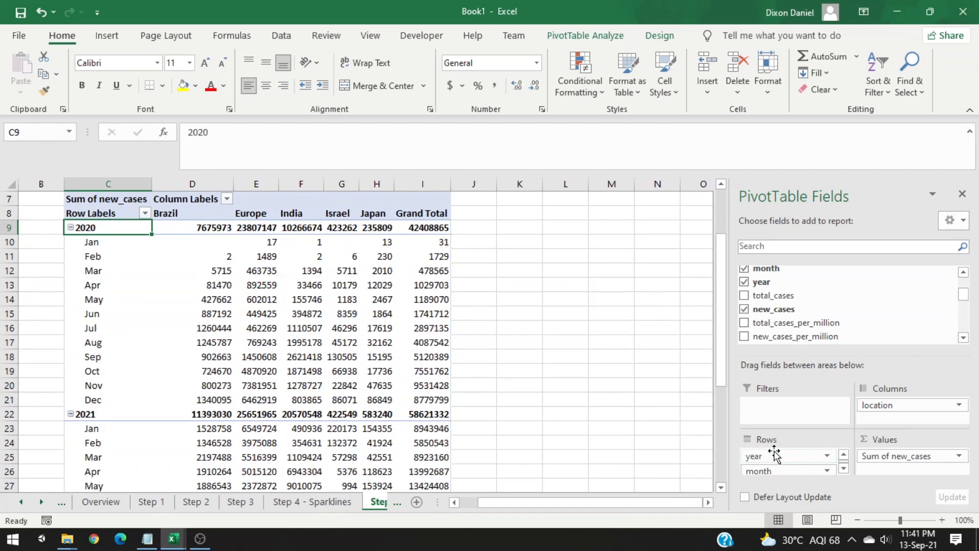
{"action": "scroll", "coordinate": [135, 272], "scroll_direction": "down", "scroll_amount": 1}
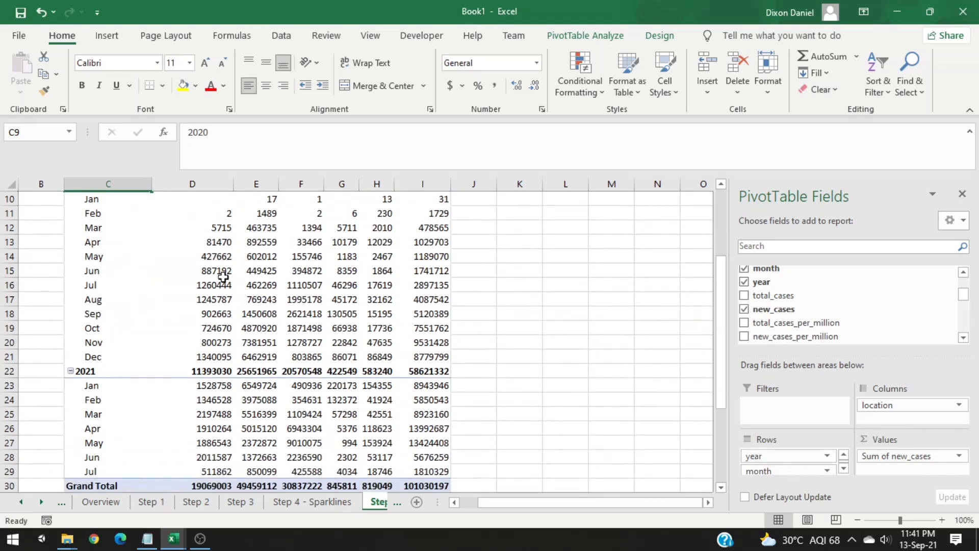
{"action": "scroll", "coordinate": [235, 344], "scroll_direction": "up", "scroll_amount": 1}
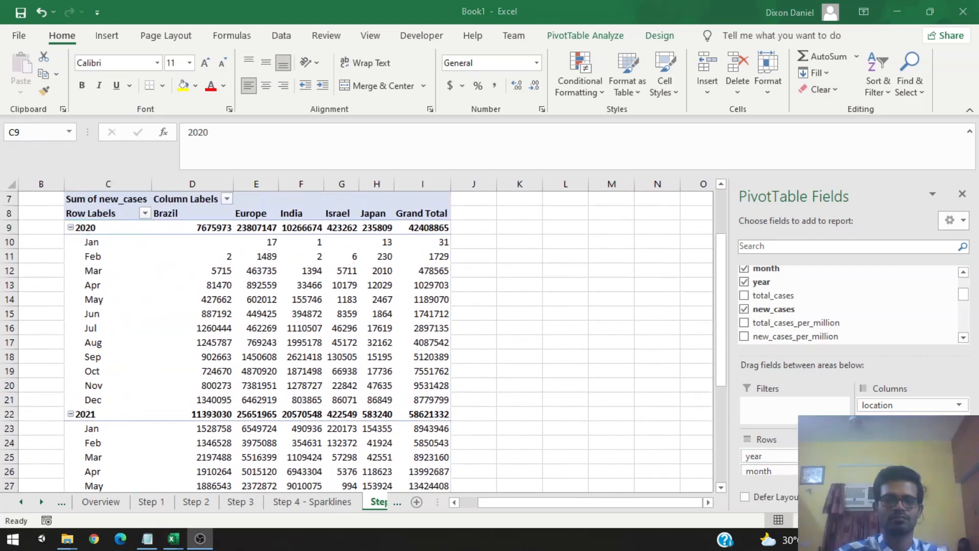
Step: Select Brazil's 2020 monthly new cases and apply blue gradient-fill data bars to them
{"action": "left_click", "coordinate": [202, 309]}
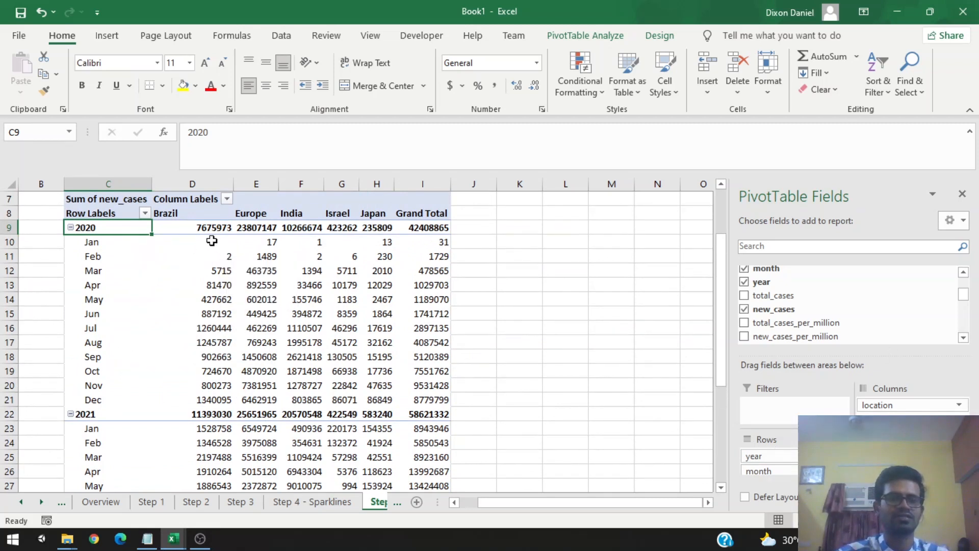
{"action": "left_click", "coordinate": [212, 240]}
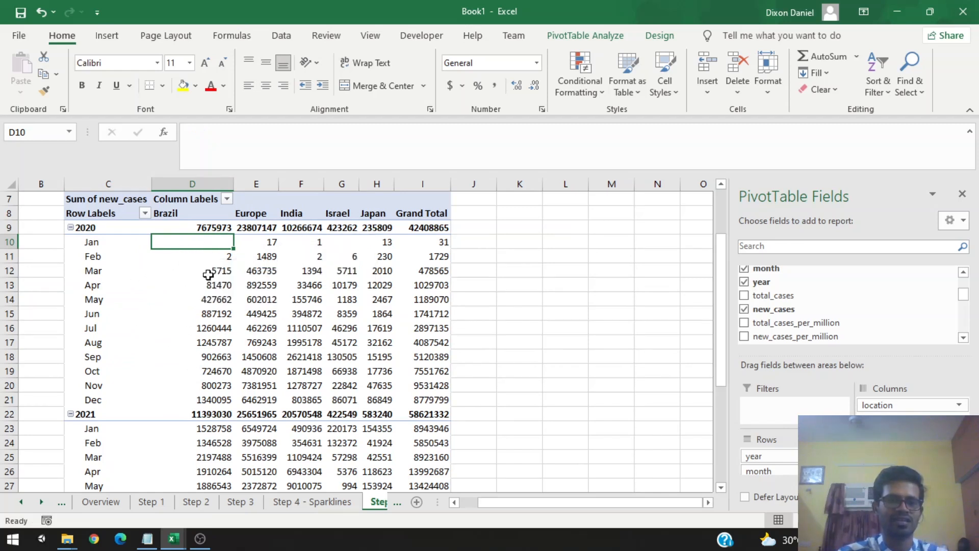
{"action": "left_click", "coordinate": [203, 383], "text": "shift"}
{"action": "left_click", "coordinate": [202, 398], "text": "shift"}
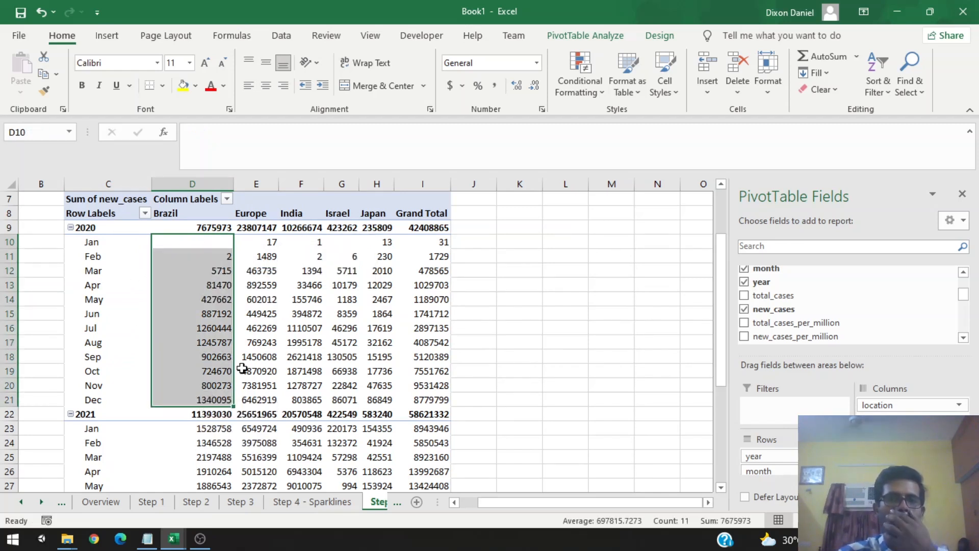
{"action": "left_click", "coordinate": [586, 86]}
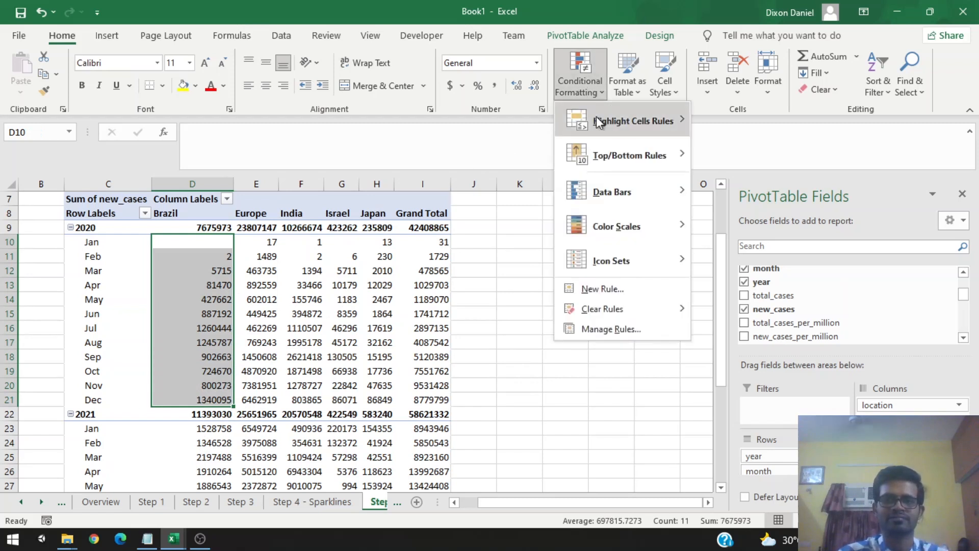
{"action": "mouse_move", "coordinate": [619, 193]}
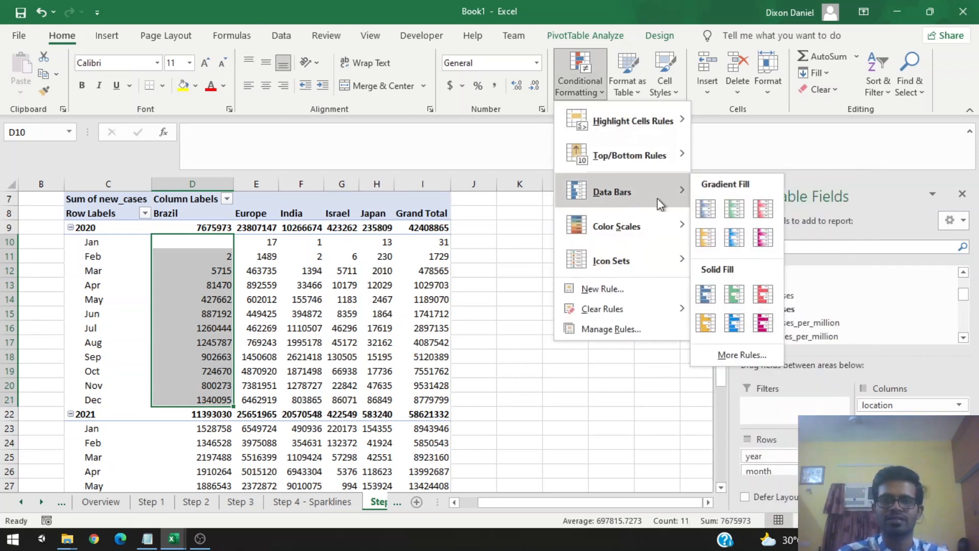
{"action": "left_click", "coordinate": [706, 211]}
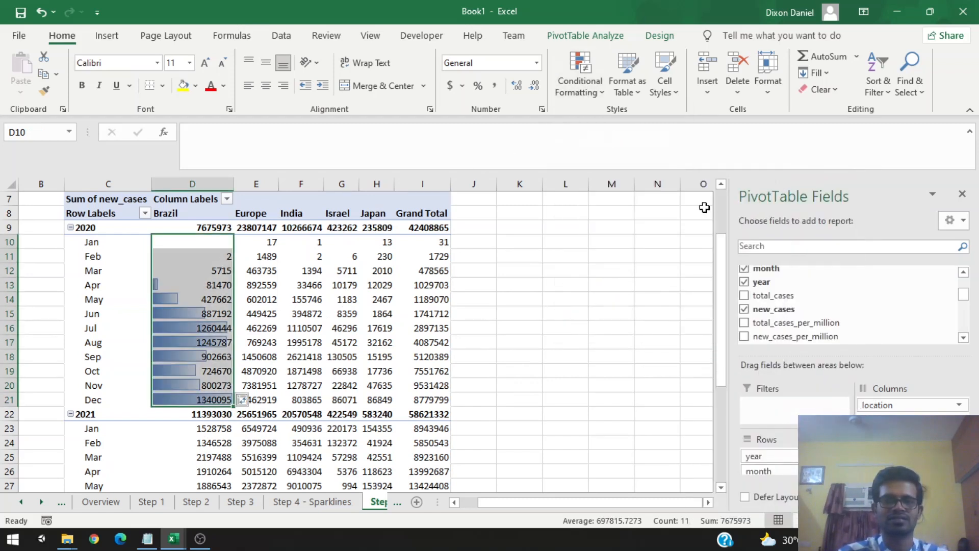
Step: Select Europe's 2020 monthly new cases and apply green gradient-fill data bars to them
{"action": "left_click", "coordinate": [212, 259]}
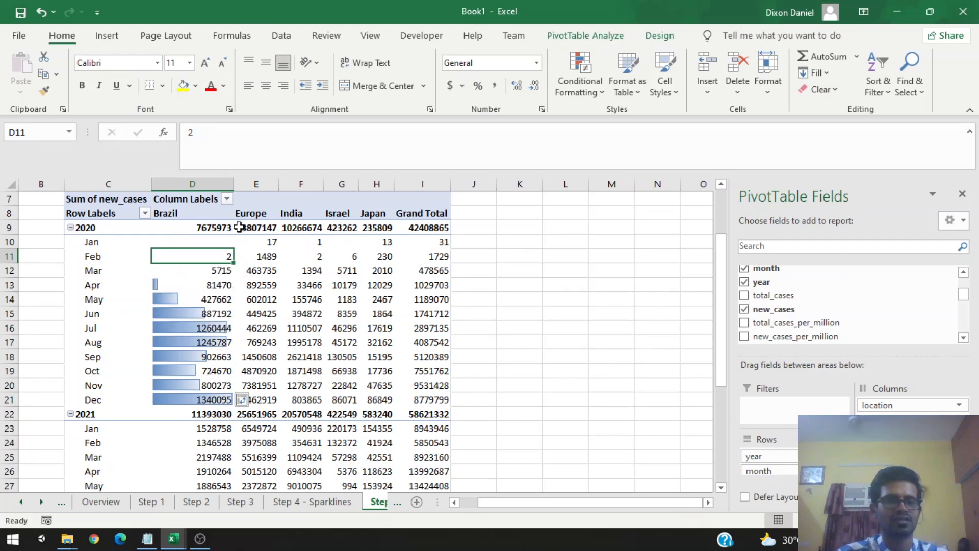
{"action": "left_click", "coordinate": [190, 300]}
{"action": "left_click", "coordinate": [210, 268]}
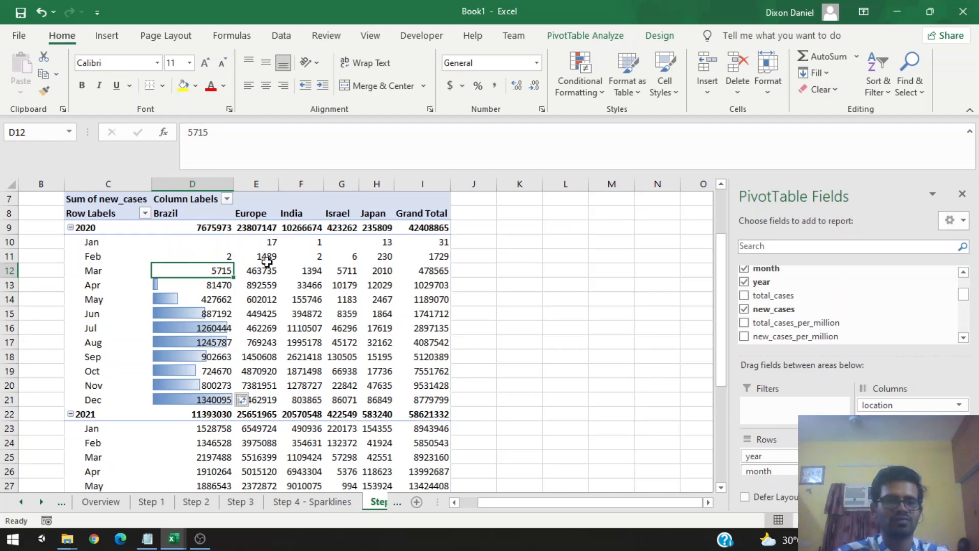
{"action": "left_click", "coordinate": [260, 244]}
{"action": "left_click", "coordinate": [260, 399], "text": "shift"}
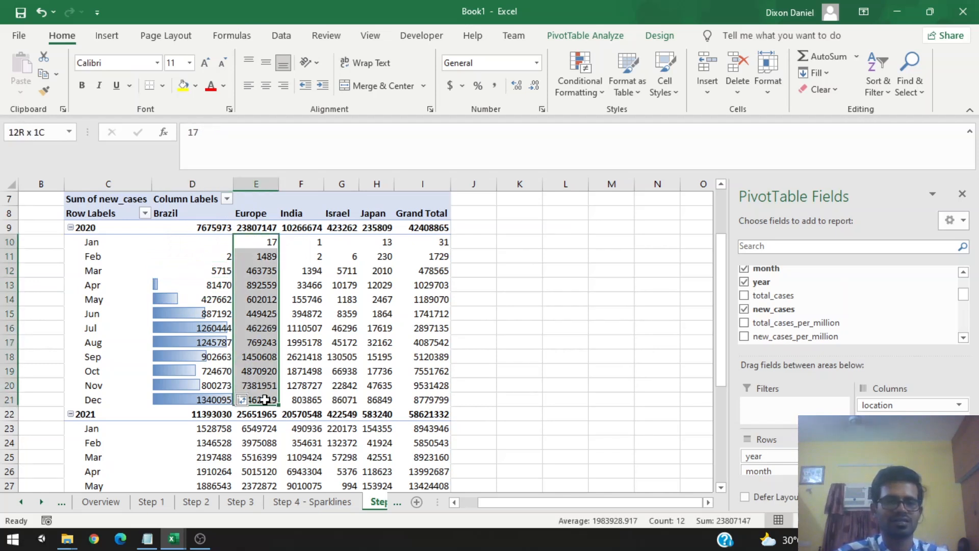
{"action": "left_click", "coordinate": [569, 91]}
{"action": "mouse_move", "coordinate": [602, 188]}
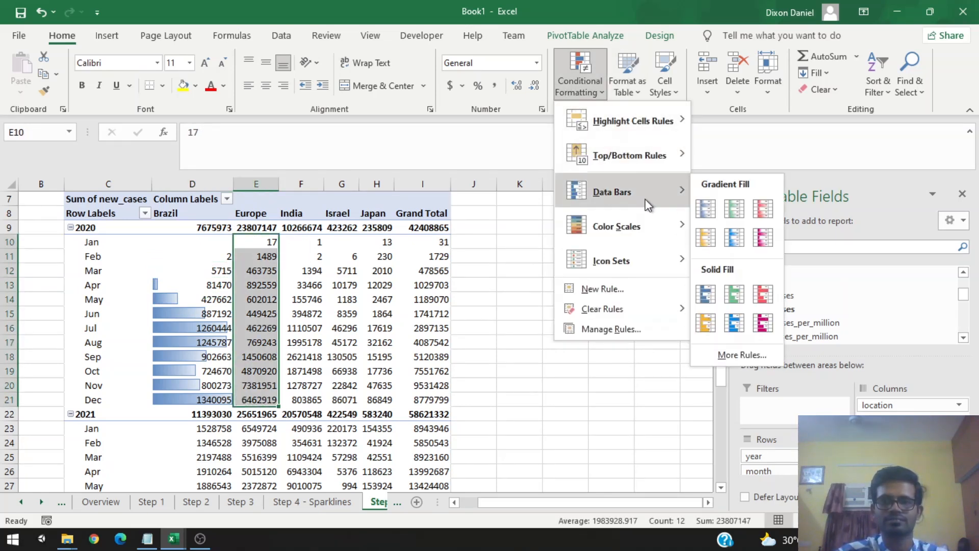
{"action": "left_click", "coordinate": [736, 208]}
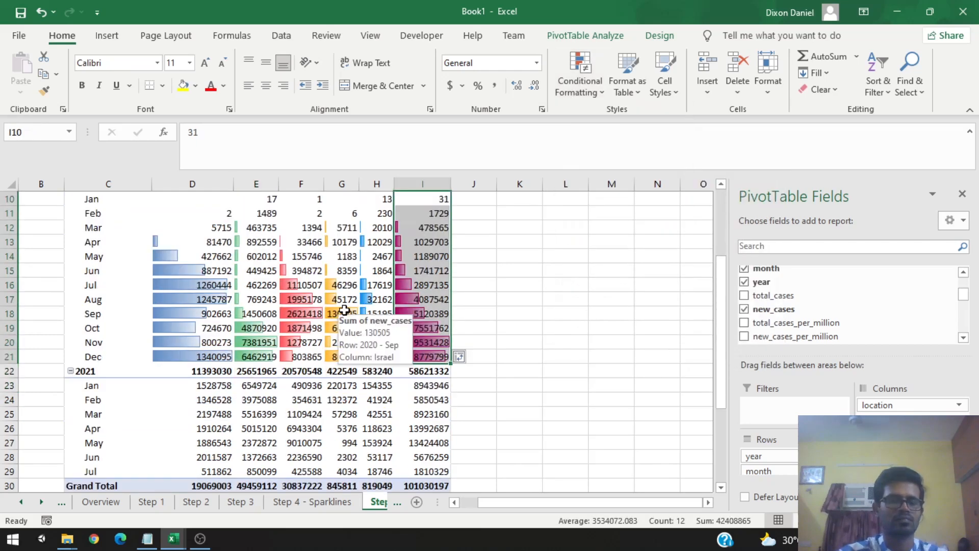
Step: Widen the PivotTable's value columns from Brazil through Grand Total so the data bars show clearly
{"action": "scroll", "coordinate": [291, 349], "scroll_direction": "up", "scroll_amount": 1}
{"action": "left_click", "coordinate": [189, 314]}
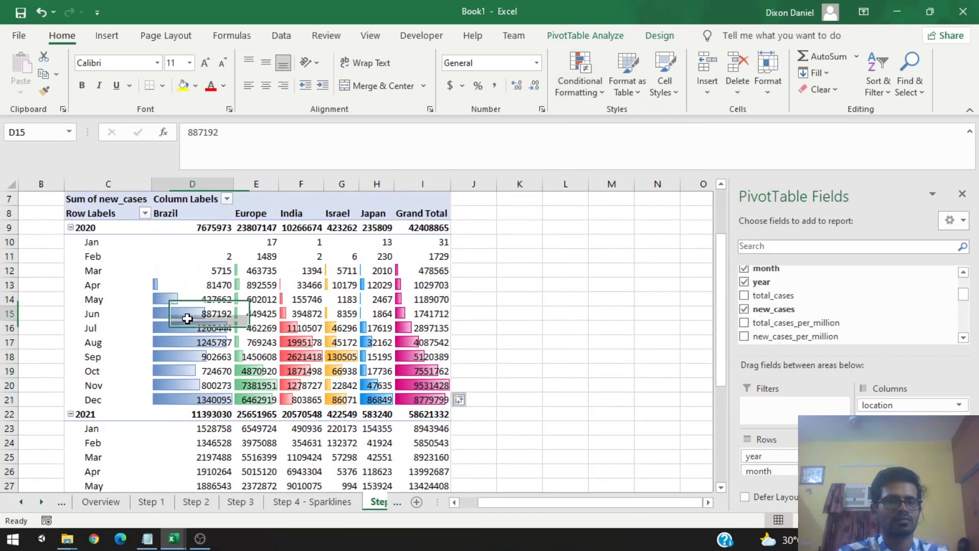
{"action": "scroll", "coordinate": [194, 316], "scroll_direction": "down", "scroll_amount": 1}
{"action": "scroll", "coordinate": [219, 412], "scroll_direction": "up", "scroll_amount": 1}
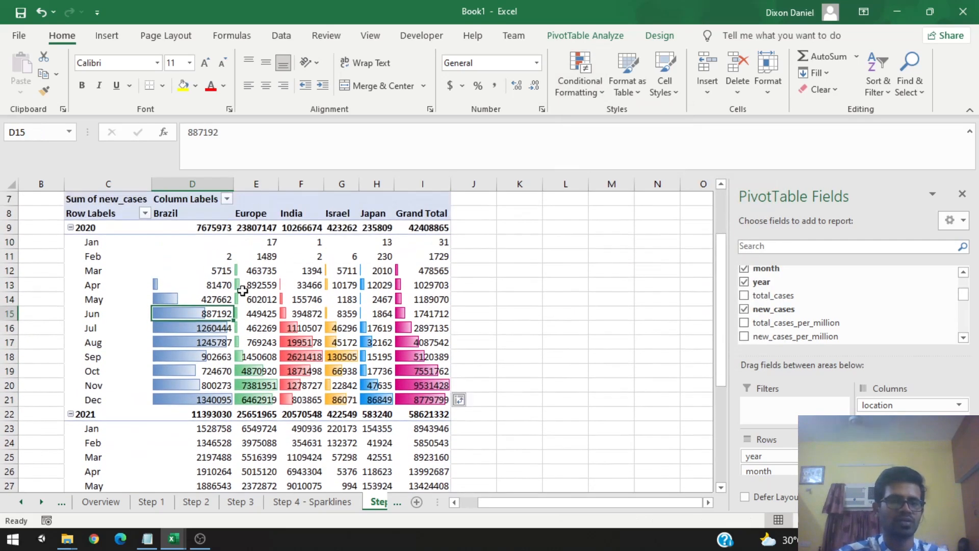
{"action": "left_click", "coordinate": [192, 193]}
{"action": "left_click", "coordinate": [415, 179], "text": "shift"}
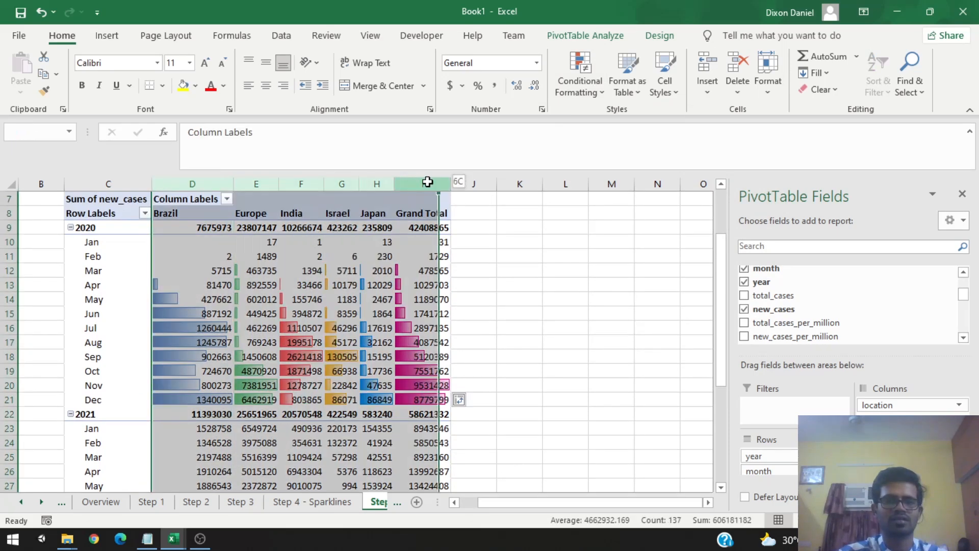
{"action": "mouse_move", "coordinate": [231, 184]}
{"action": "left_mouse_down"}
{"action": "mouse_move", "coordinate": [257, 181]}
{"action": "mouse_move", "coordinate": [223, 183]}
{"action": "left_mouse_up"}
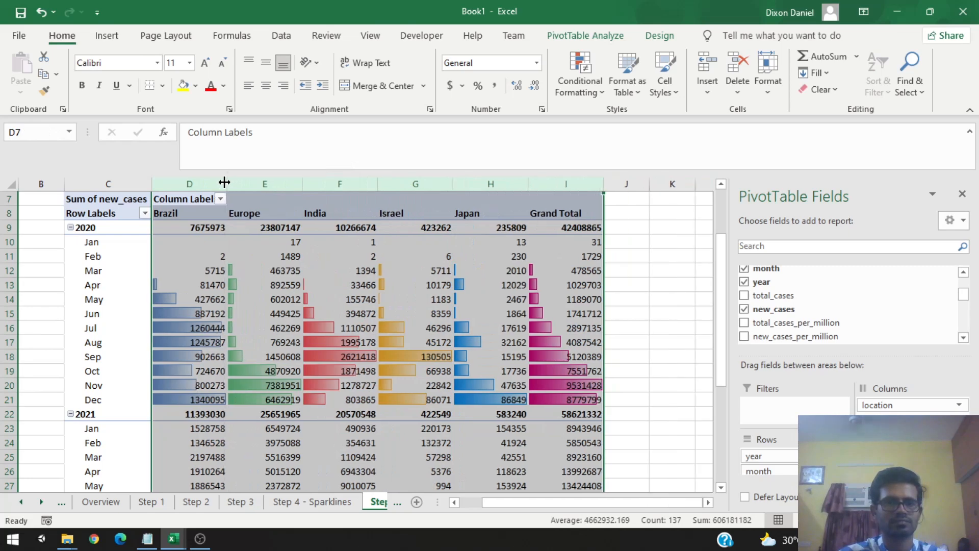
Step: Select Brazil's 2021 monthly new cases and apply blue solid-fill data bars to them
{"action": "scroll", "coordinate": [205, 365], "scroll_direction": "down", "scroll_amount": 2}
{"action": "left_click", "coordinate": [194, 352]}
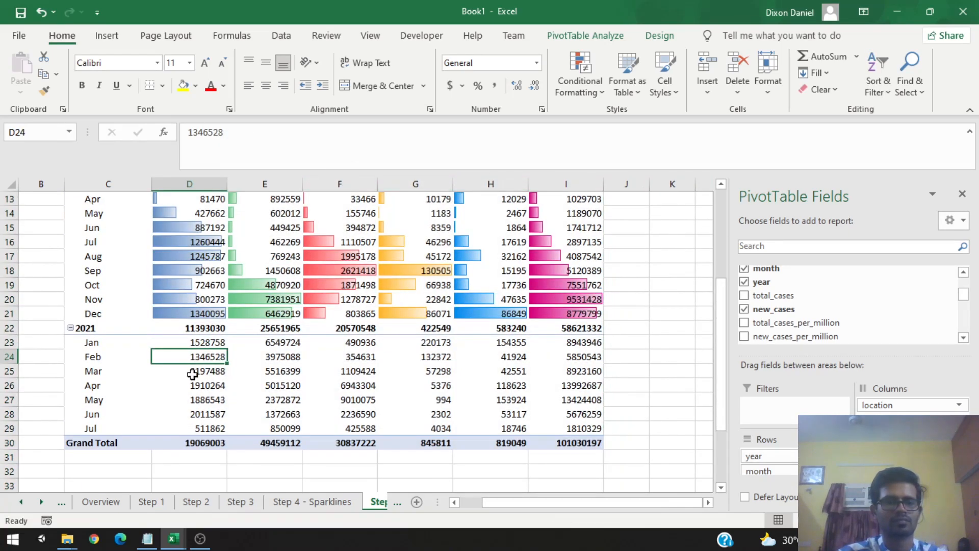
{"action": "left_click", "coordinate": [184, 344]}
{"action": "left_click", "coordinate": [186, 429], "text": "shift"}
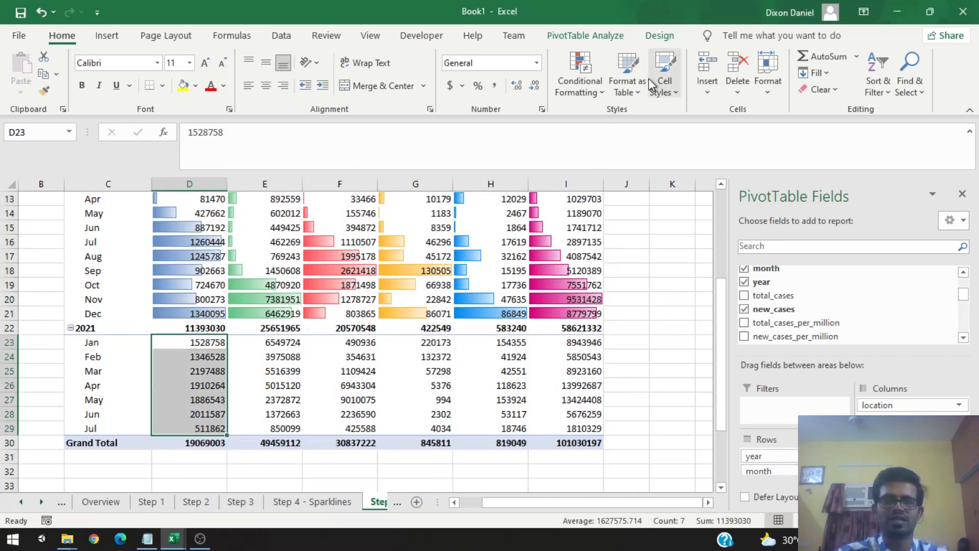
{"action": "left_click", "coordinate": [591, 78]}
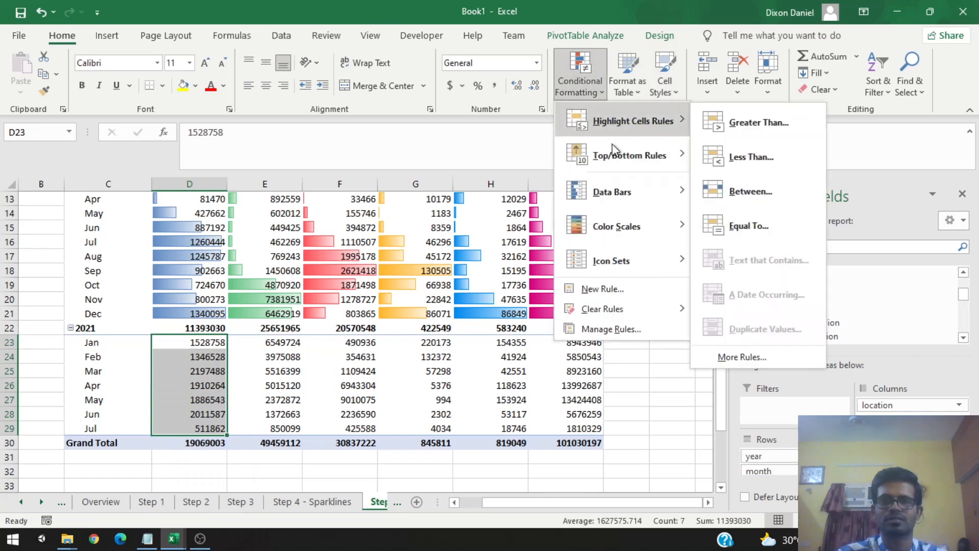
{"action": "mouse_move", "coordinate": [626, 189]}
{"action": "left_click", "coordinate": [705, 295]}
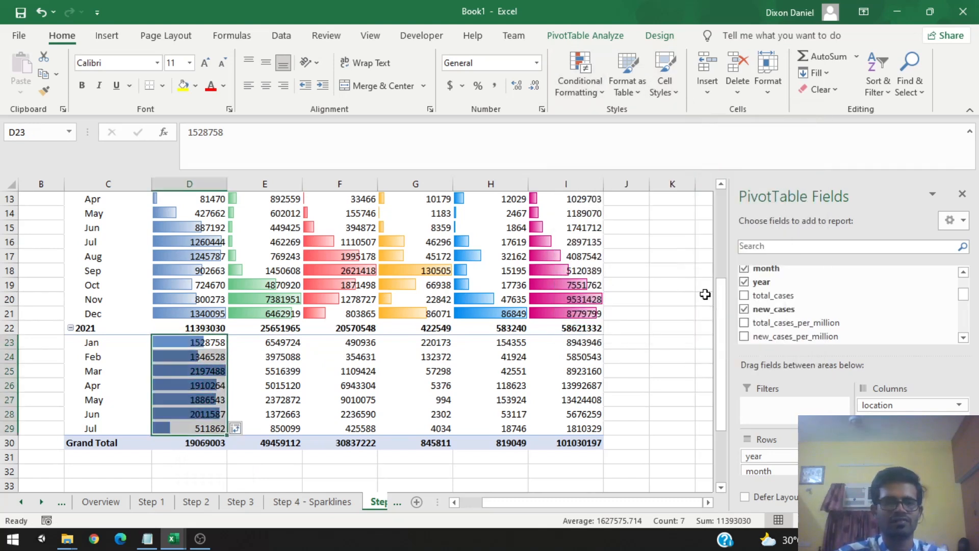
Step: Select Europe's 2021 monthly new cases and apply green solid-fill data bars to them
{"action": "left_click_drag", "start_coordinate": [261, 342], "coordinate": [282, 429]}
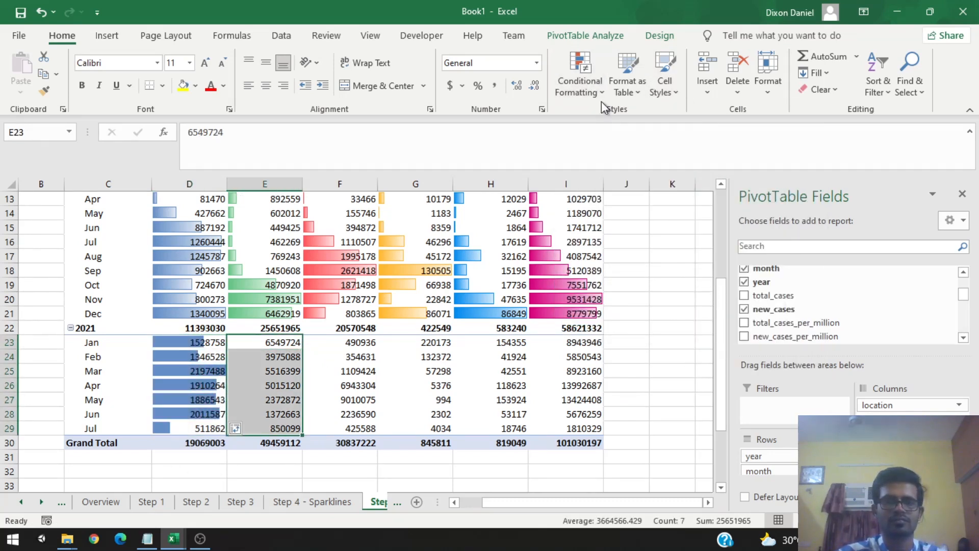
{"action": "left_click", "coordinate": [589, 92]}
{"action": "mouse_move", "coordinate": [628, 190]}
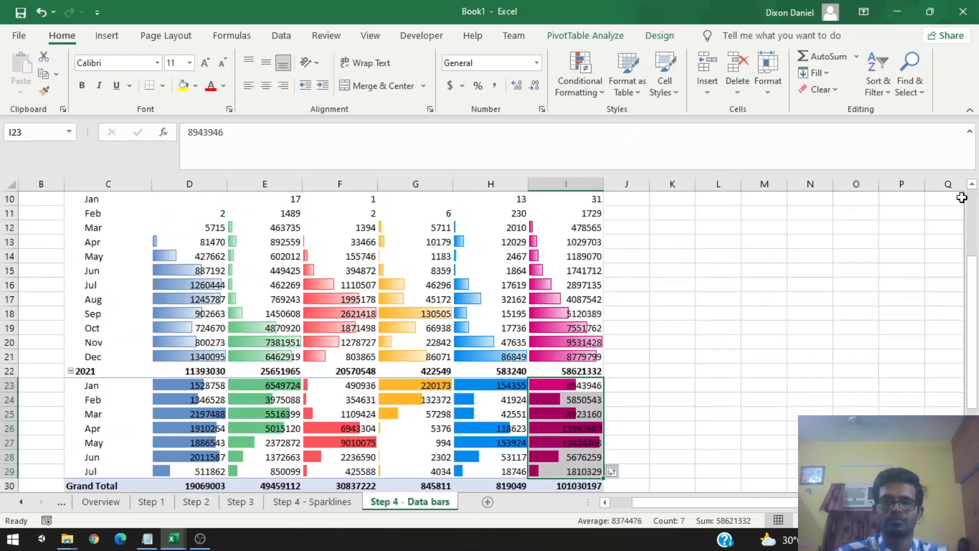
{"action": "scroll", "coordinate": [630, 332], "scroll_direction": "down", "scroll_amount": 1}
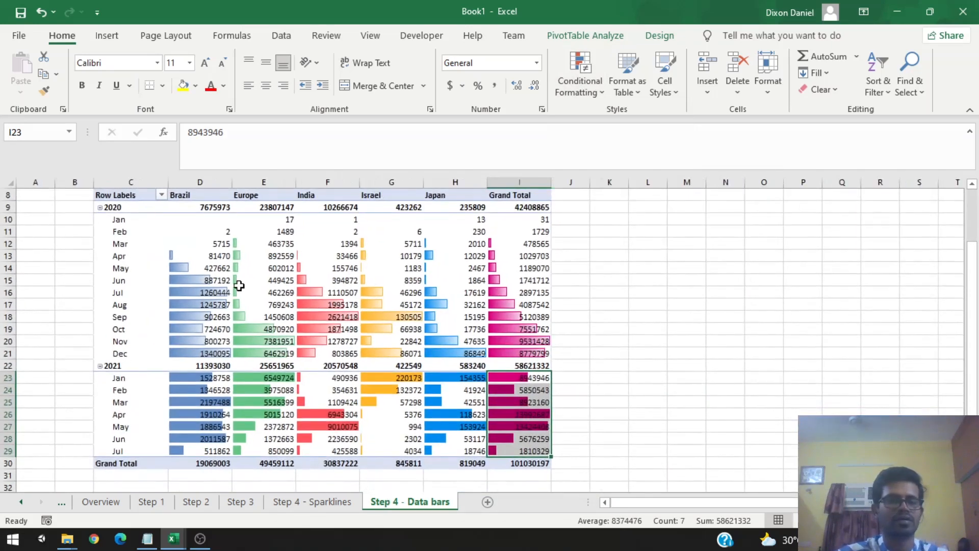
{"action": "left_click", "coordinate": [188, 253]}
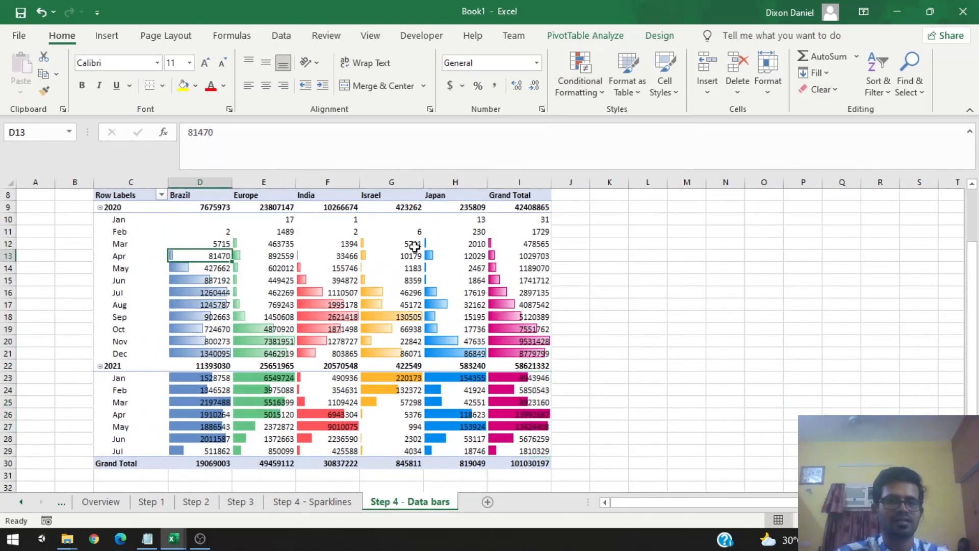